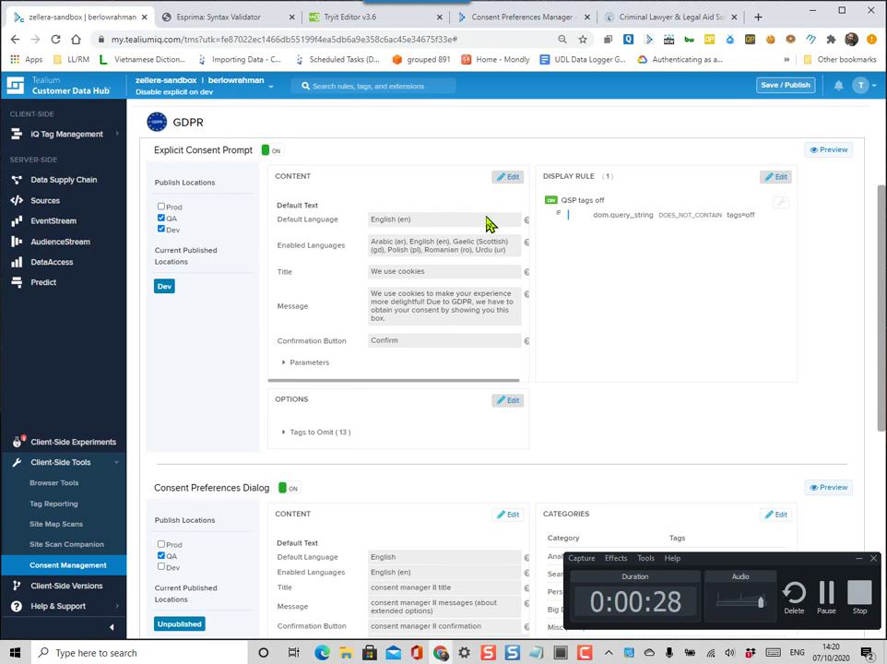
- Reload the dev.berlowrahman.scot site and try to open Consent Preferences from its cookie banner
left_click(630, 19)
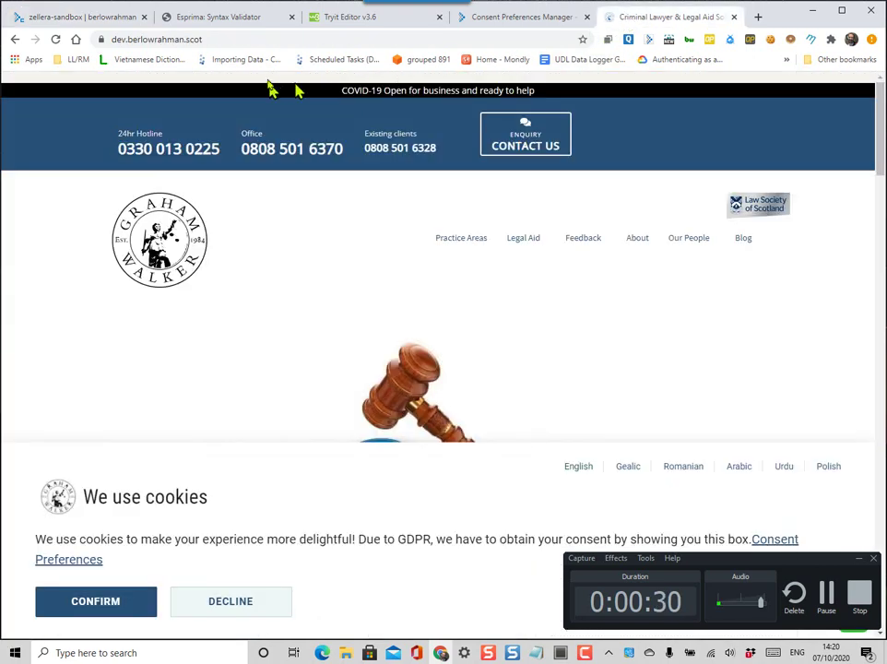
left_click(248, 41)
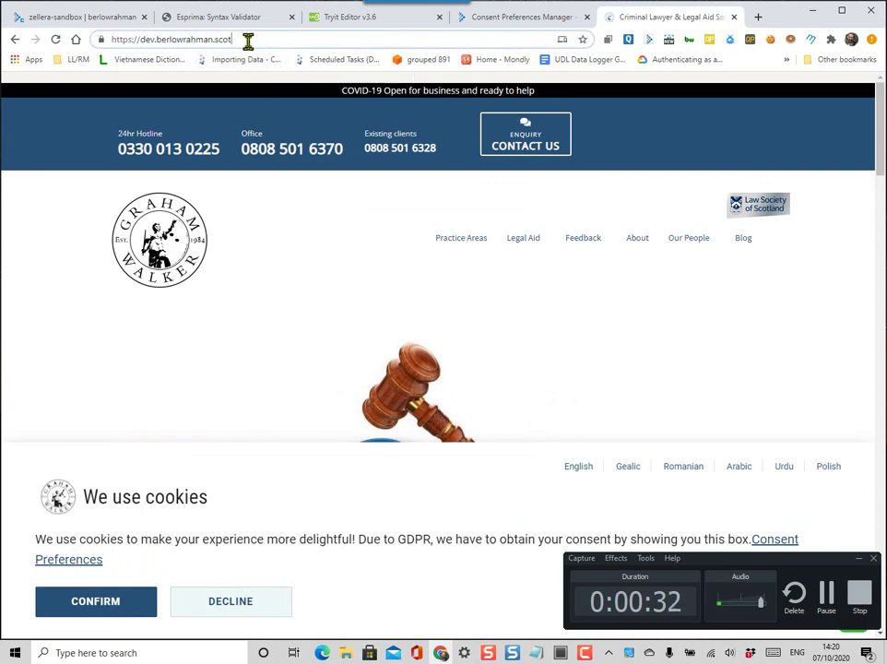
key("Return")
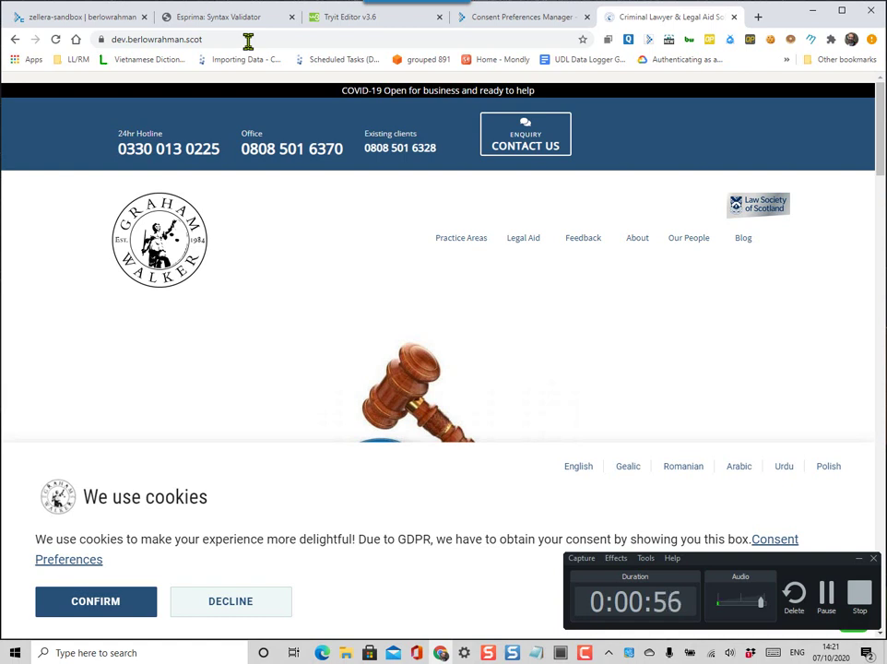
left_click(858, 558)
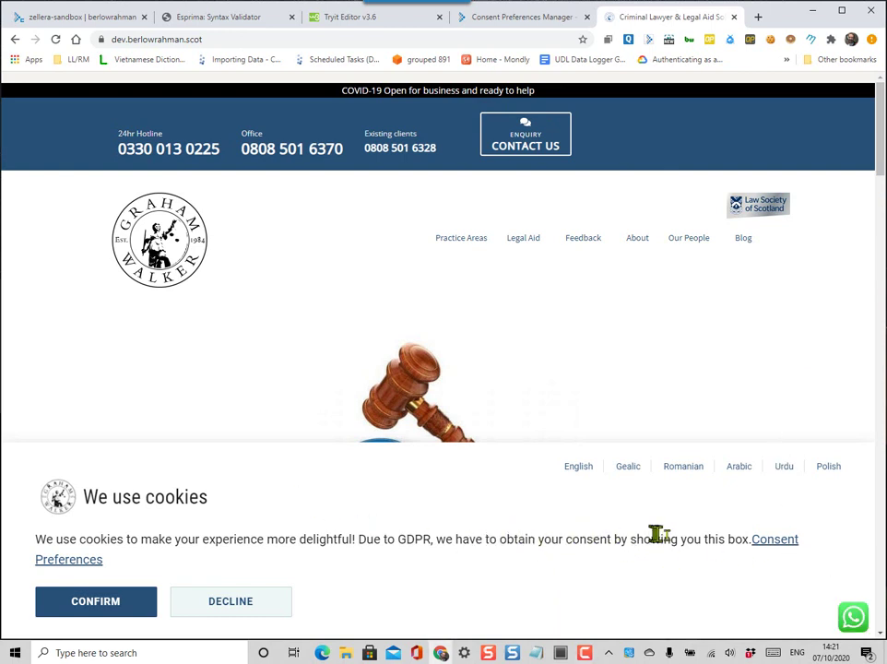
left_click(763, 544)
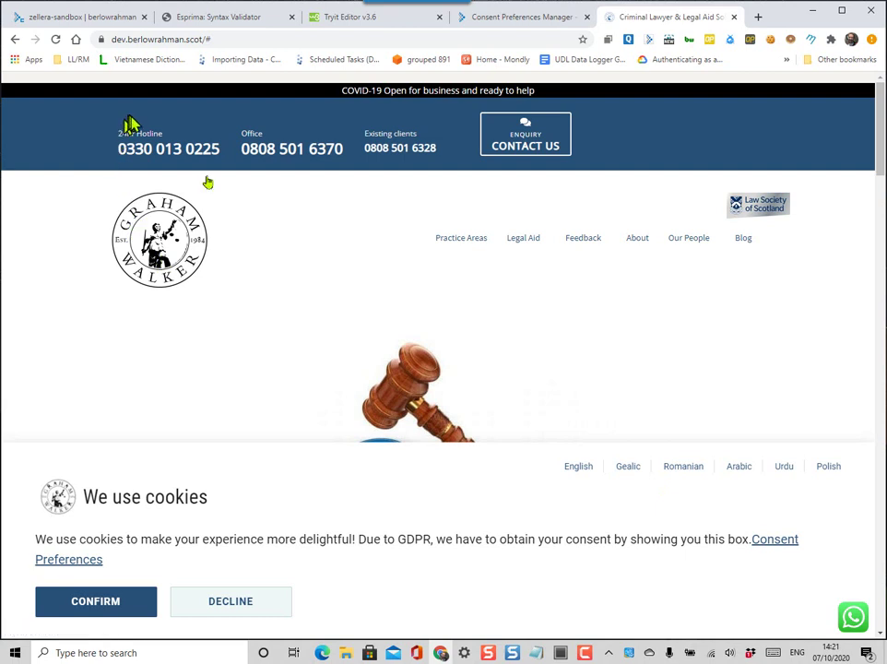
- Load the QA version of the site by replacing dev with qa in the address, giving qa.berlowrahman.scot
left_click(129, 40)
left_click(133, 47)
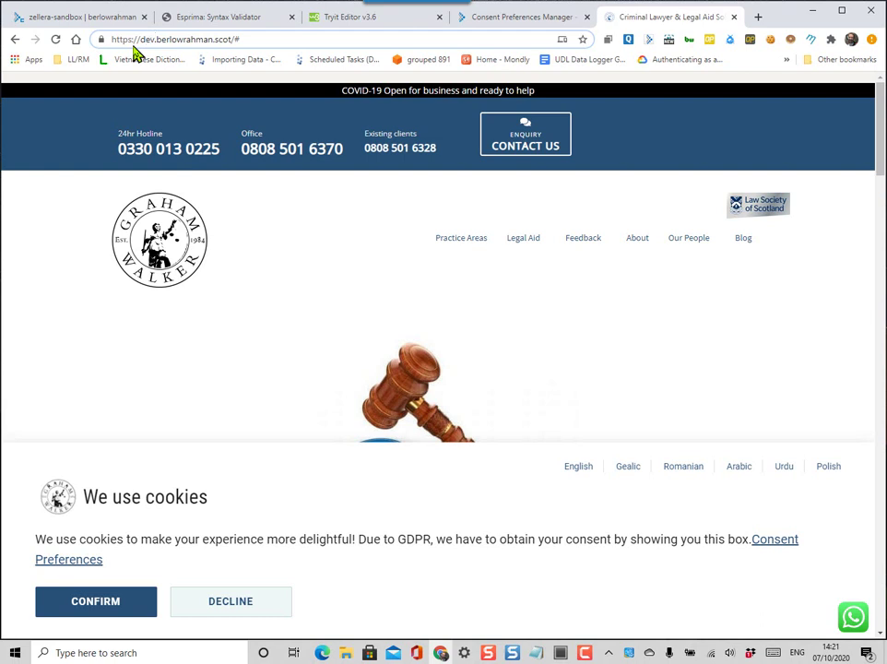
key("BackSpace")
key("BackSpace")
key("BackSpace")
type("qa")
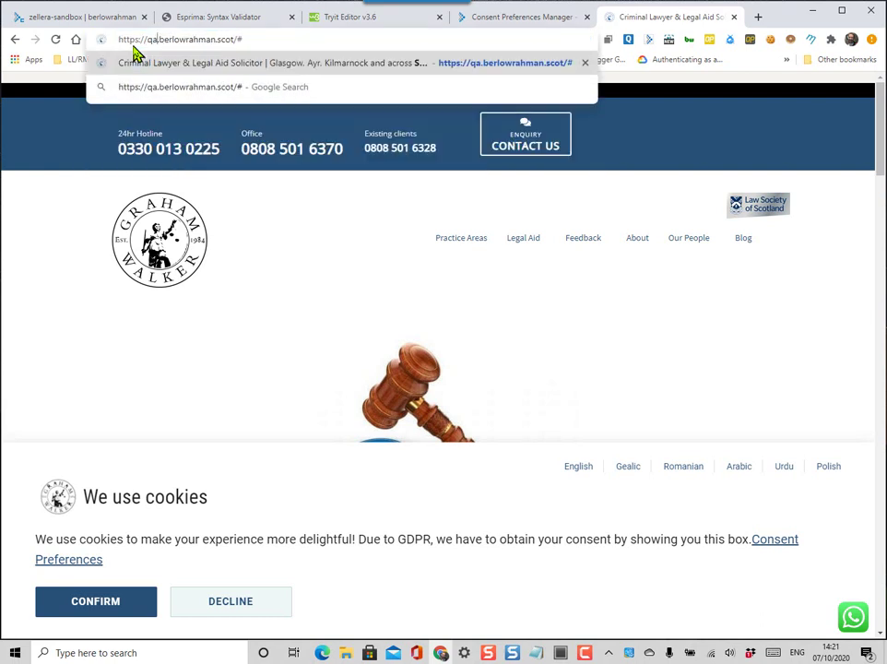
key("Return")
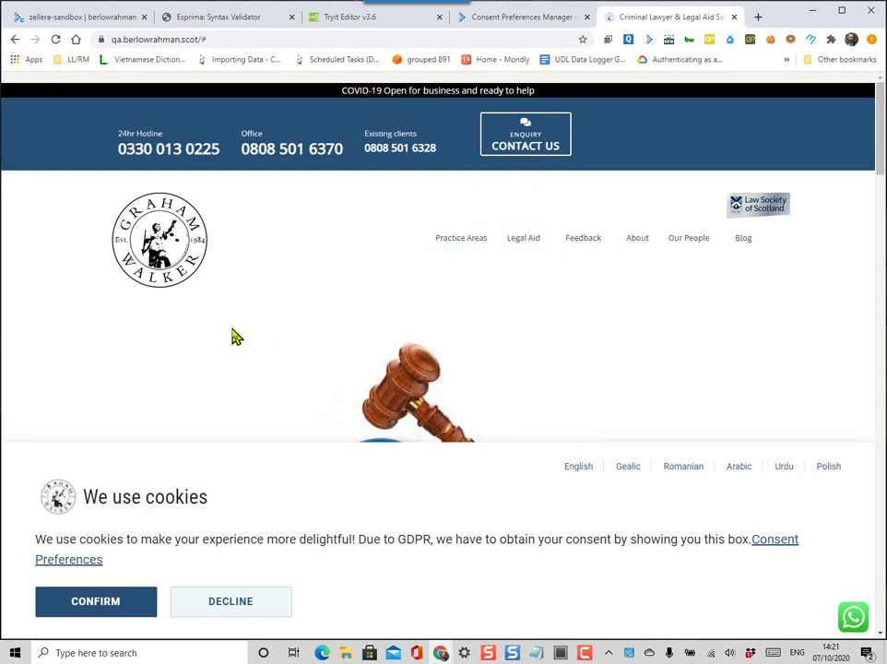
- Open Consent Preferences from the cookie banner and examine the consent categories, their descriptions and toggles, including the social category
left_click(761, 544)
scroll(517, 410, "down", 2)
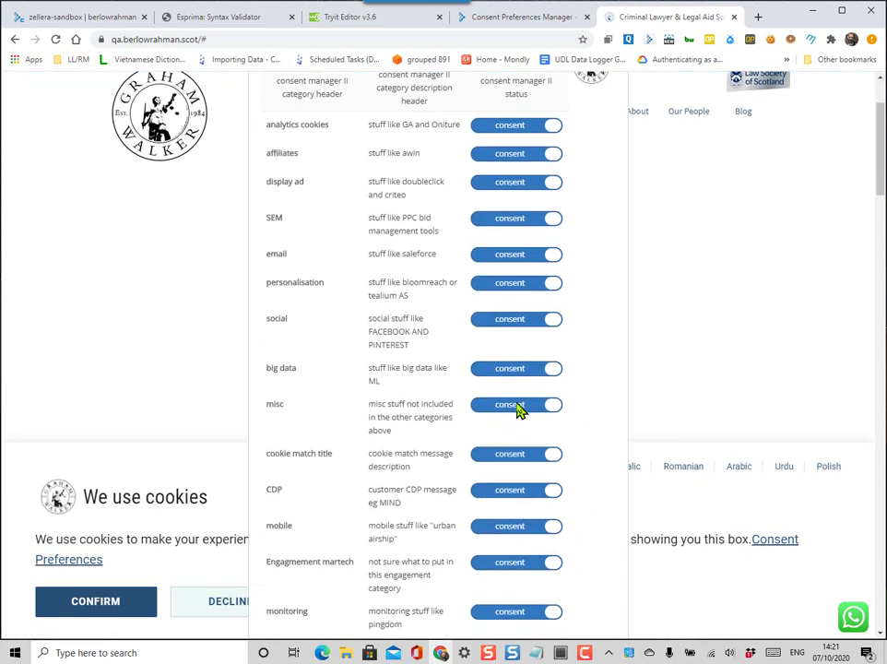
scroll(518, 410, "up", 3)
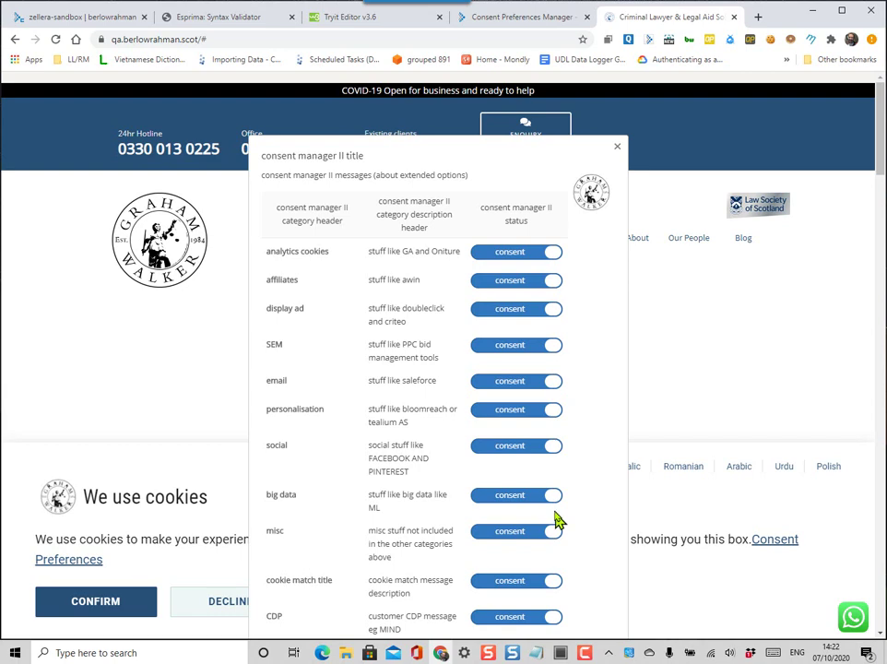
scroll(412, 360, "down", 5)
scroll(418, 377, "up", 3)
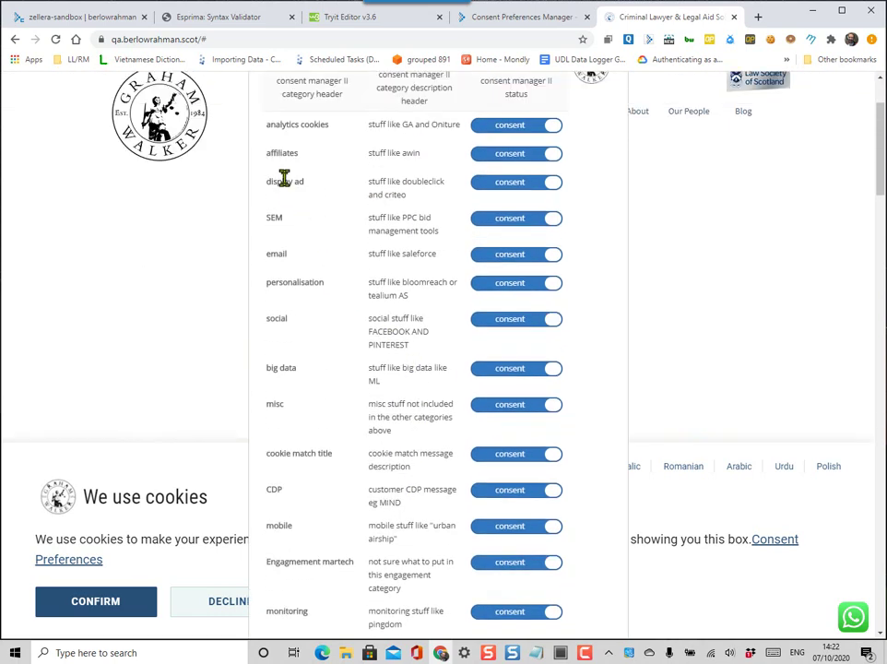
scroll(228, 185, "up", 3)
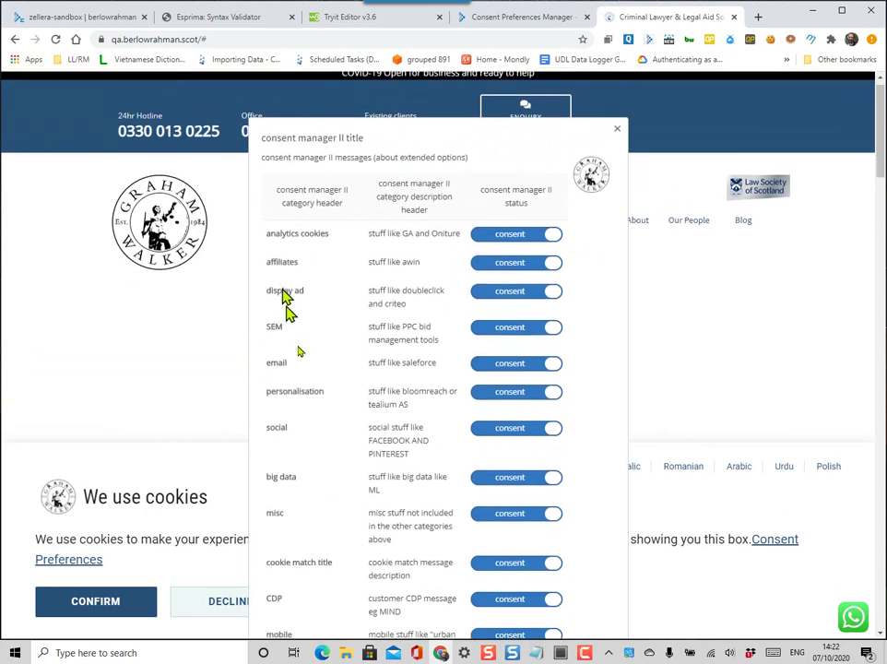
scroll(322, 390, "down", 2)
scroll(323, 390, "up", 2)
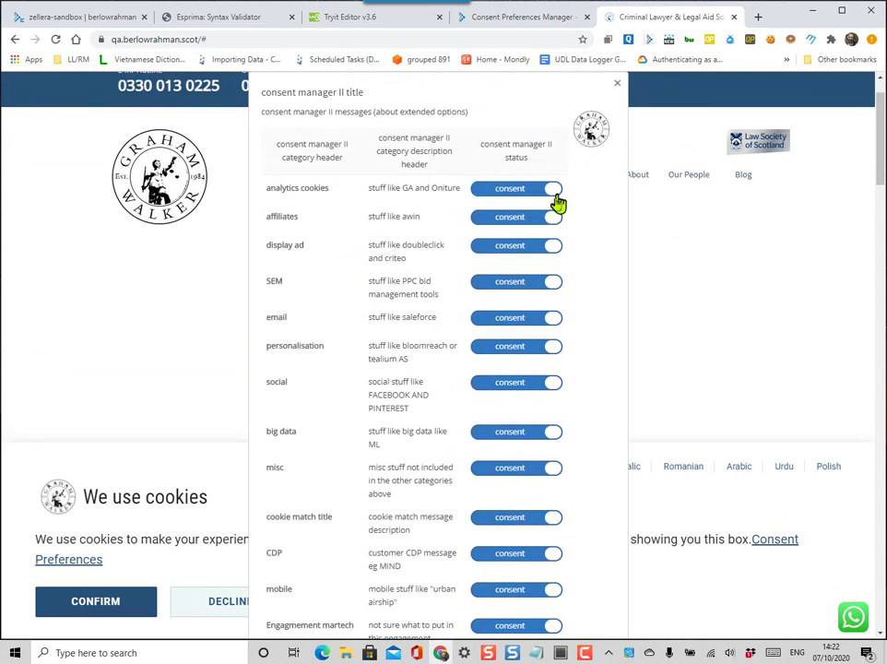
scroll(427, 374, "down", 1)
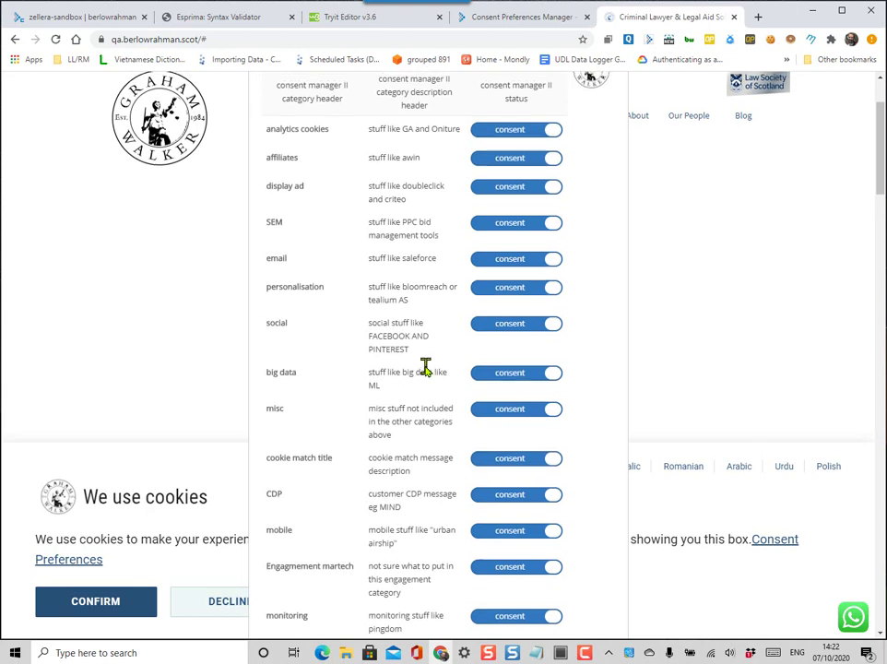
scroll(426, 368, "up", 2)
scroll(424, 367, "down", 2)
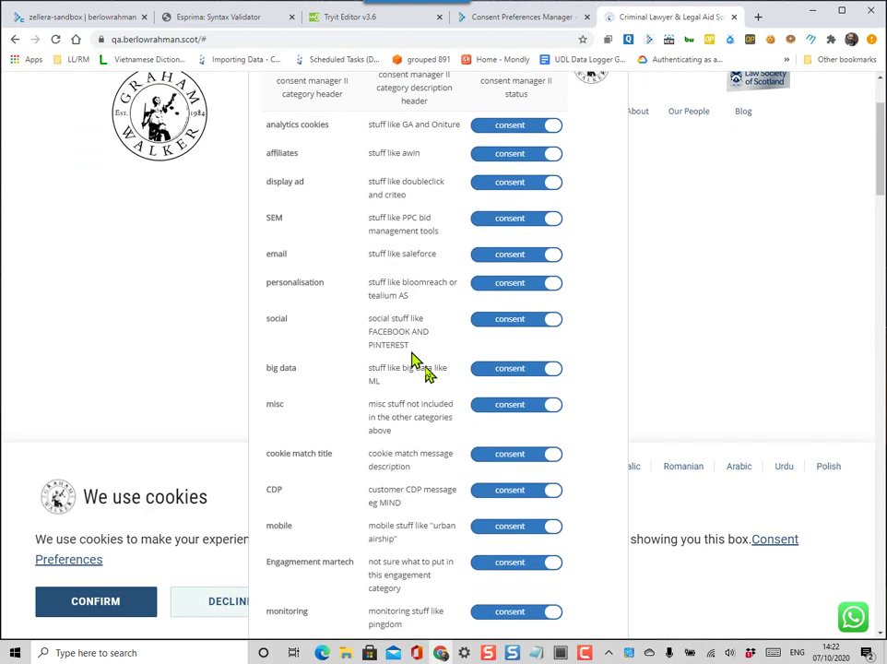
scroll(415, 359, "up", 1)
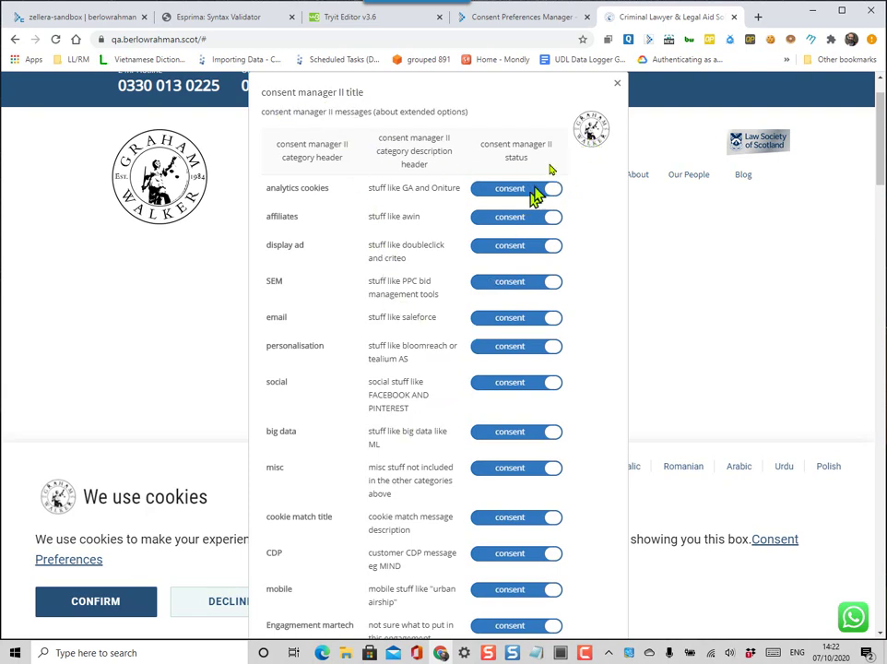
scroll(511, 371, "down", 5)
scroll(553, 277, "up", 4)
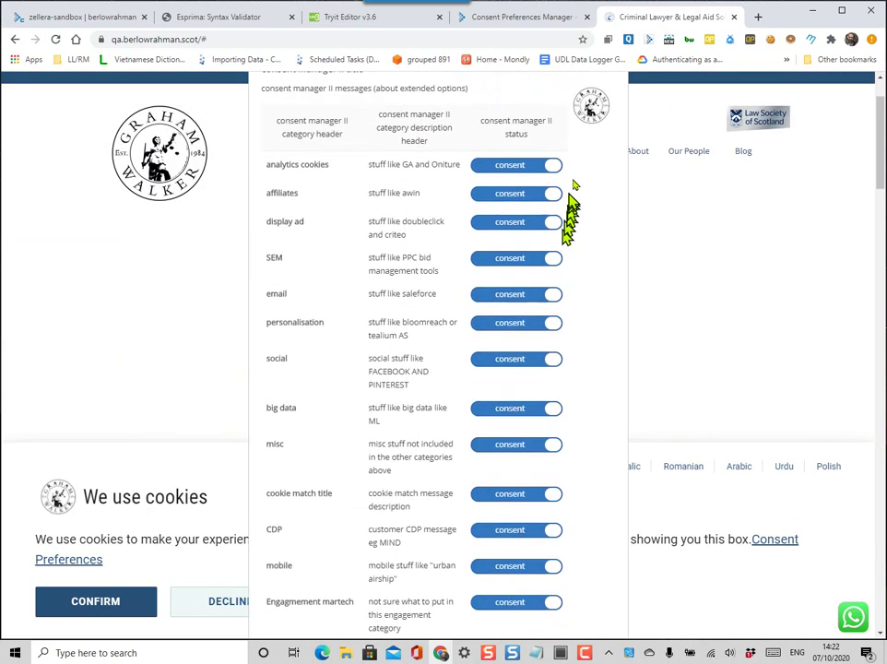
scroll(571, 189, "up", 1)
scroll(580, 307, "down", 3)
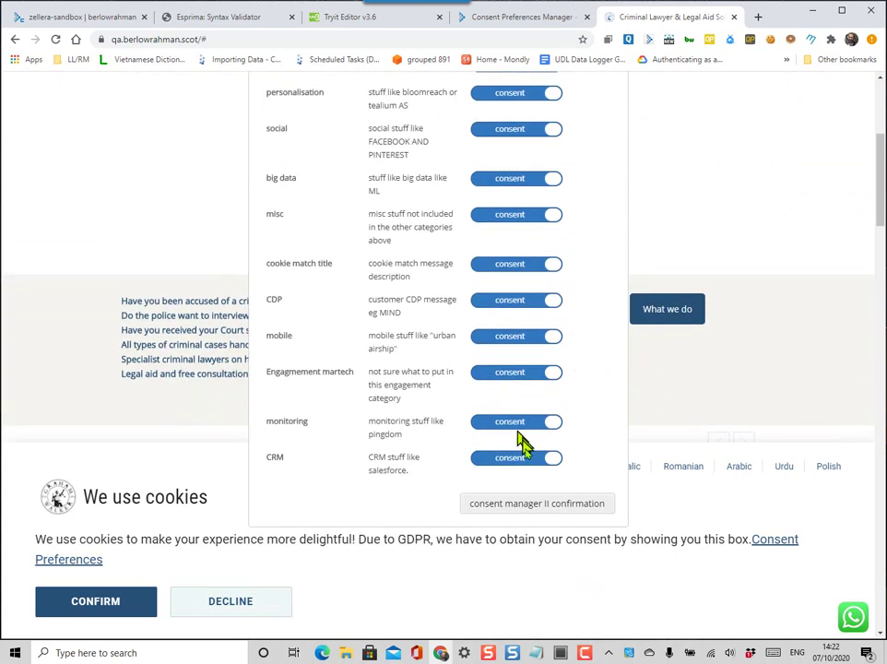
scroll(333, 180, "up", 2)
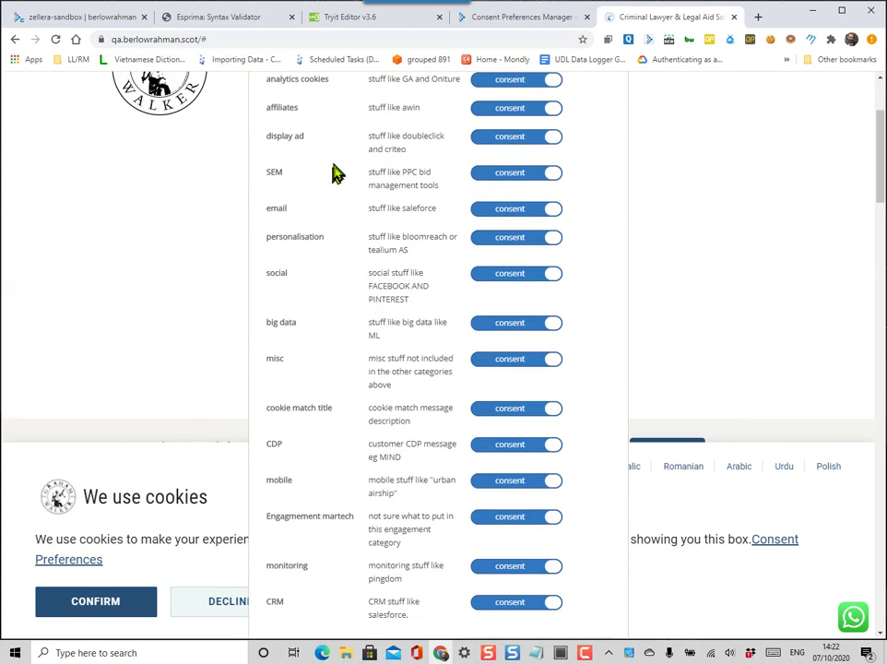
scroll(334, 175, "up", 2)
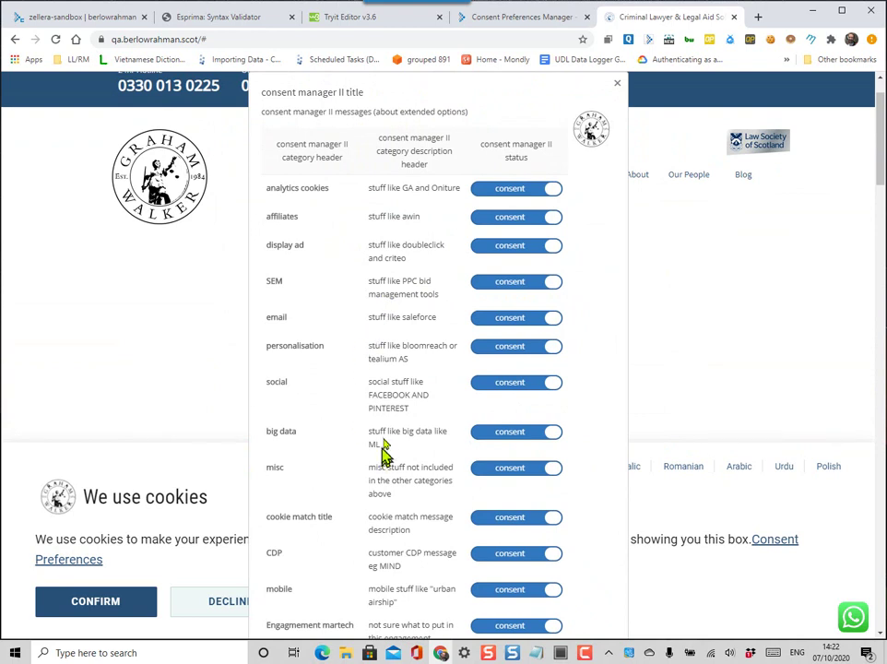
double_click(277, 382)
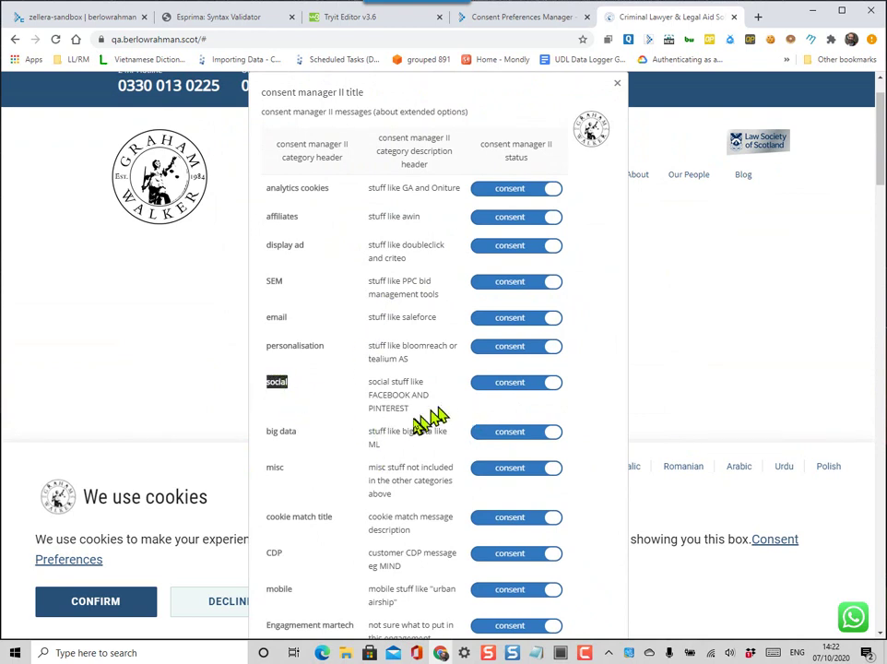
left_click_drag(370, 381, 431, 408)
- Switch off consent for the social category and confirm both the preferences dialog and the cookie banner
left_click(507, 391)
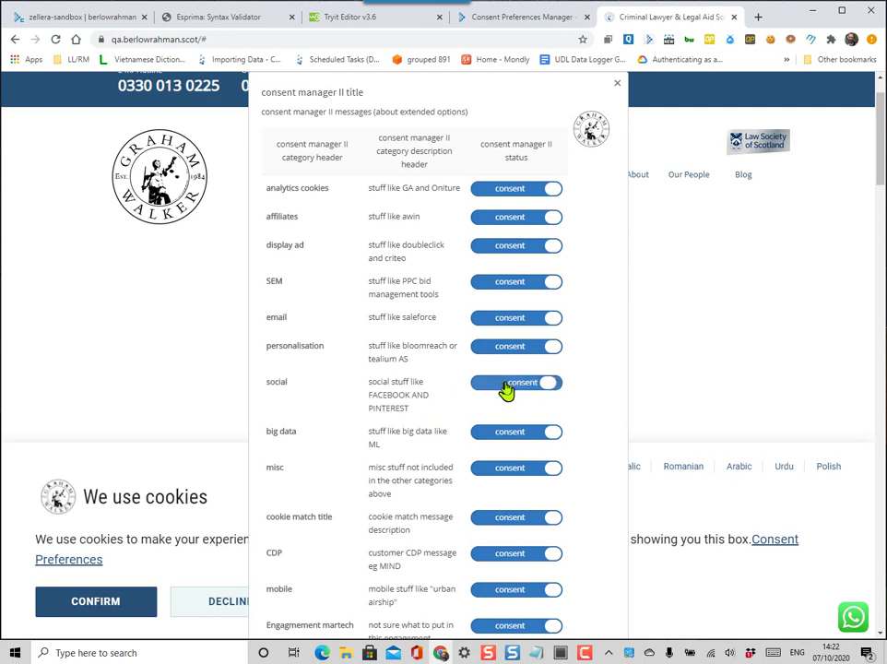
left_click(508, 390)
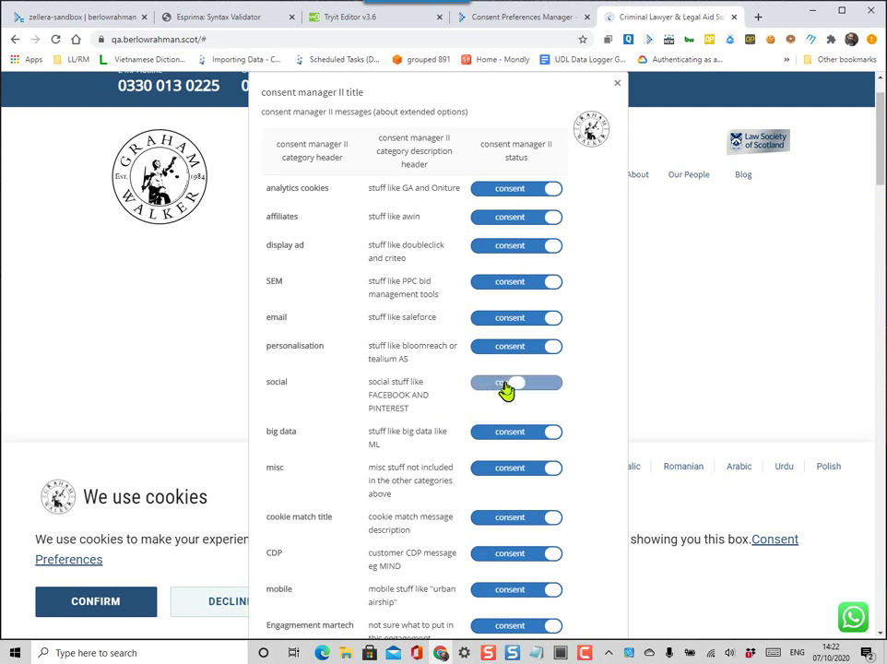
left_click(507, 390)
scroll(507, 390, "down", 1)
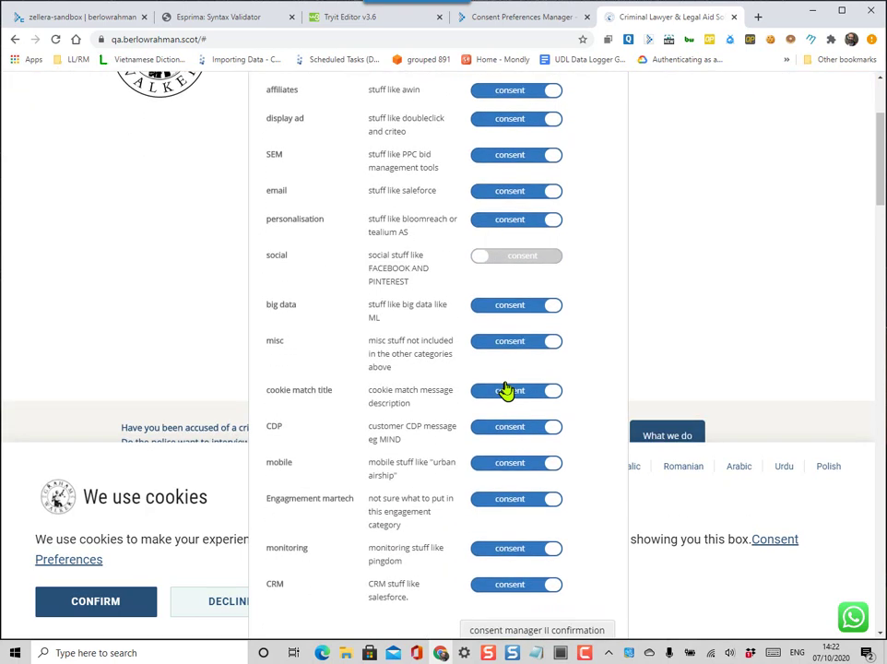
left_click(484, 262)
left_click(483, 261)
scroll(561, 426, "down", 4)
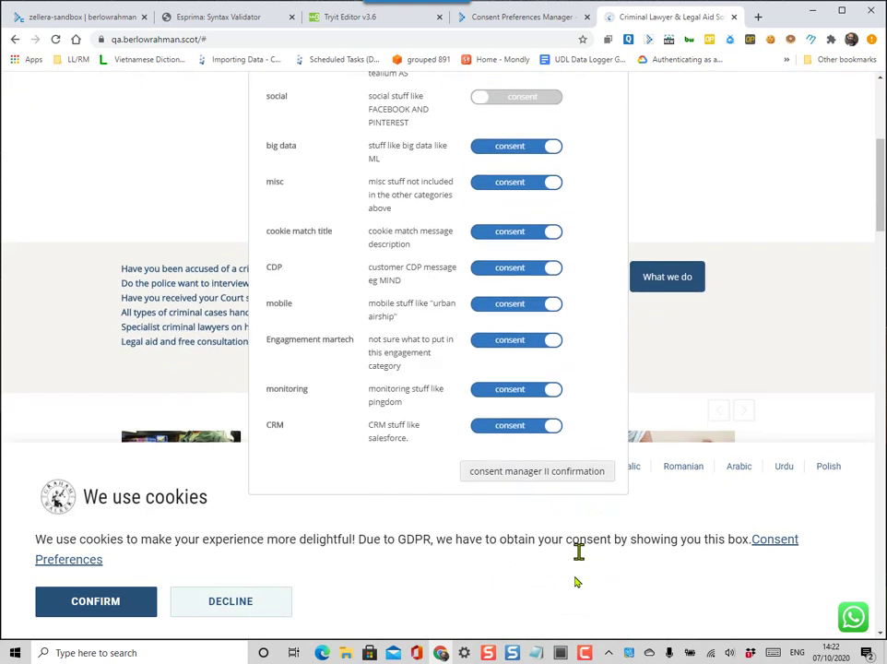
left_click(557, 442)
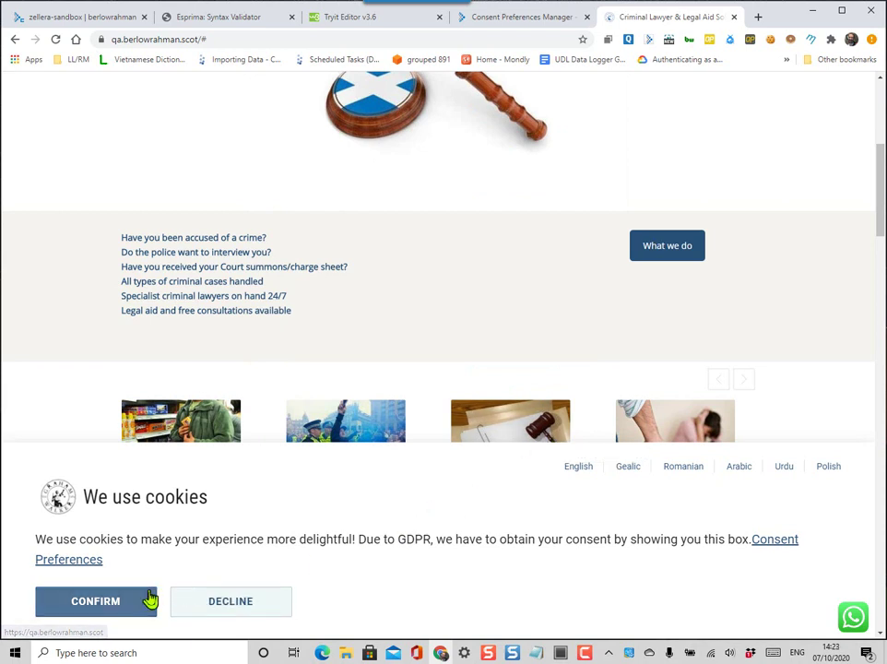
left_click(96, 601)
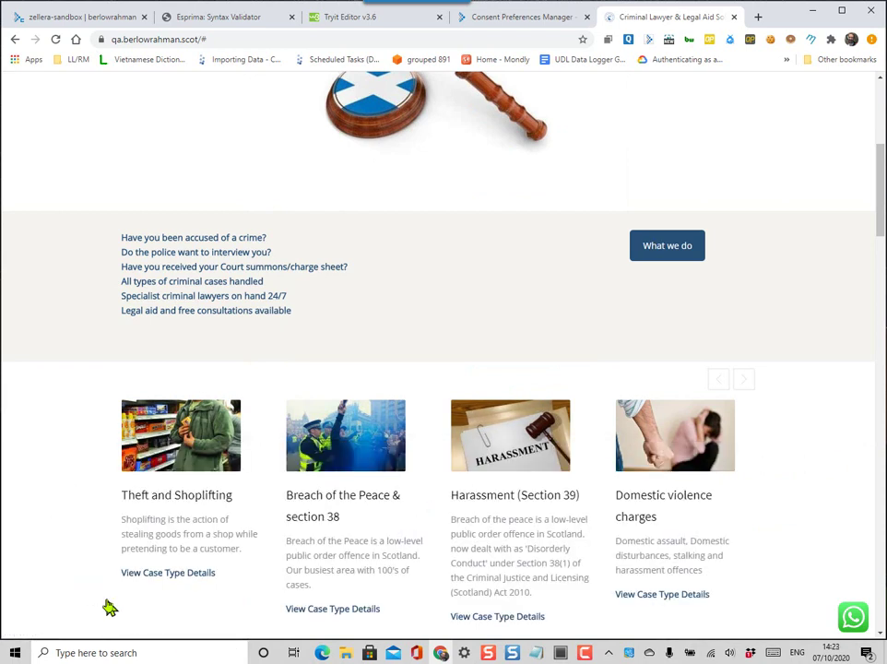
- Review the English user interface and custom parameters in the GDPR Explicit Consent Prompt content in Tealium, then close it
left_click(92, 20)
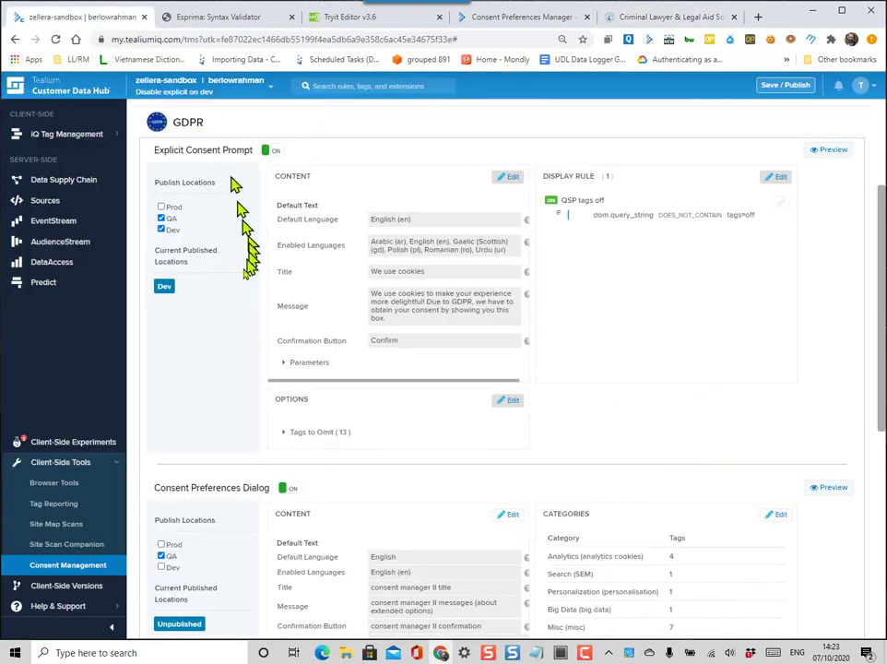
scroll(238, 296, "up", 3)
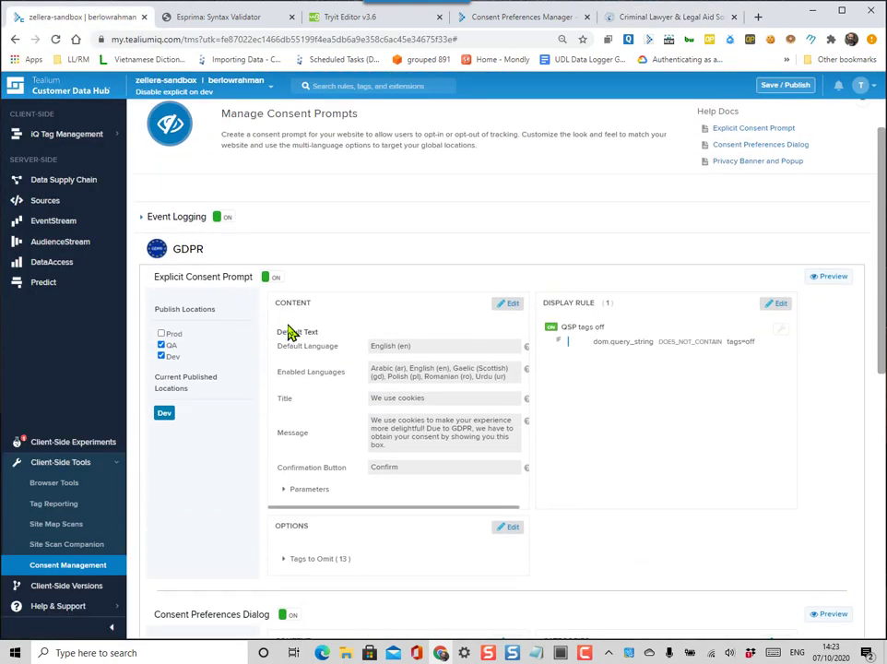
scroll(394, 260, "down", 1)
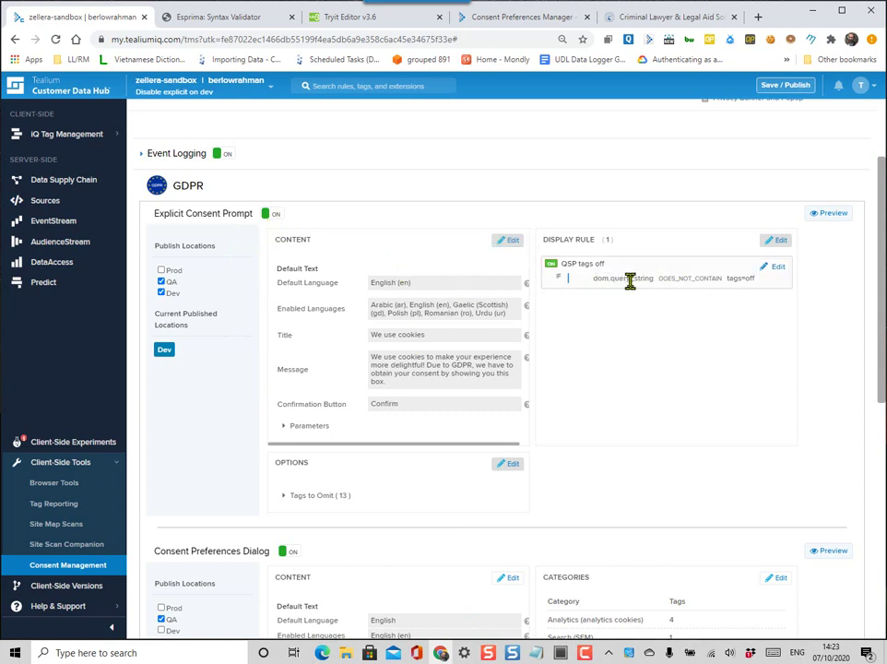
left_click(510, 240)
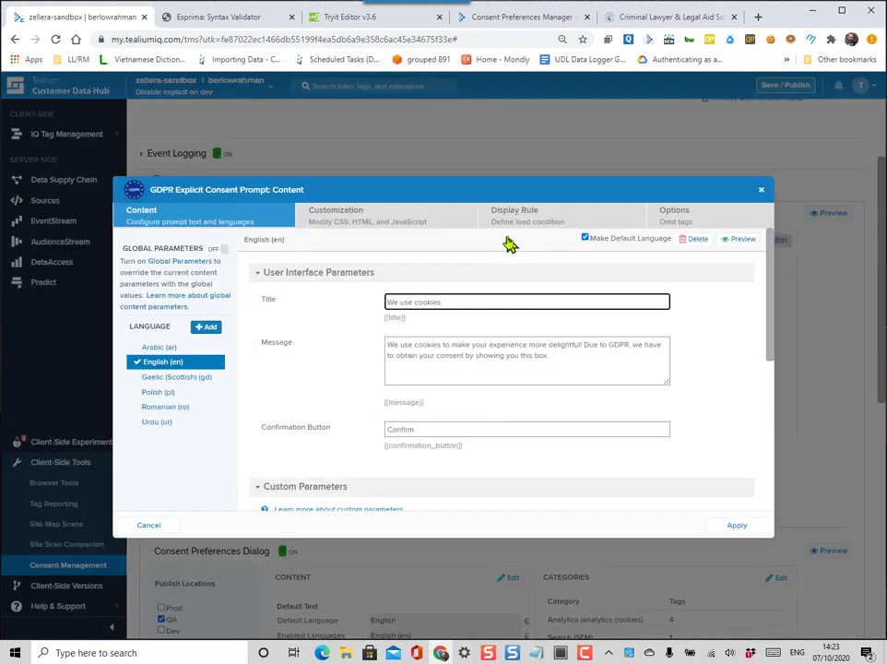
scroll(467, 358, "down", 1)
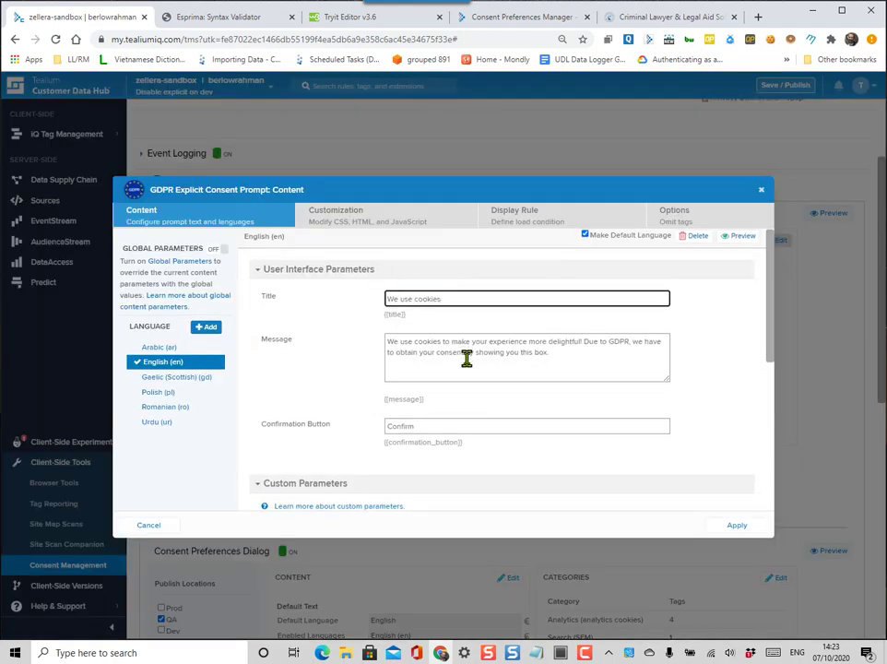
scroll(466, 359, "down", 8)
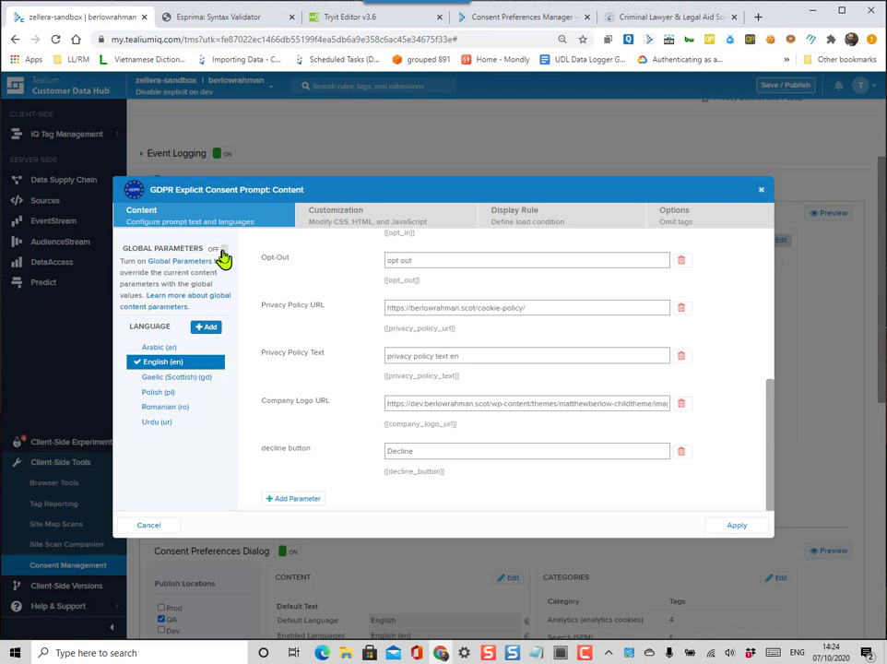
left_click(763, 194)
- Open the account's Global Consent Customization settings
left_click(860, 85)
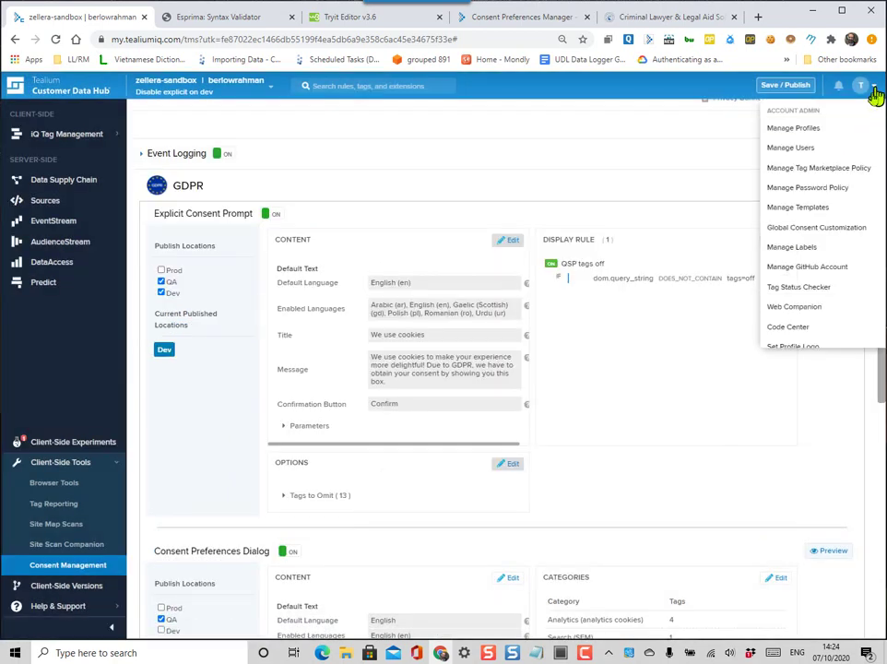
left_click(817, 231)
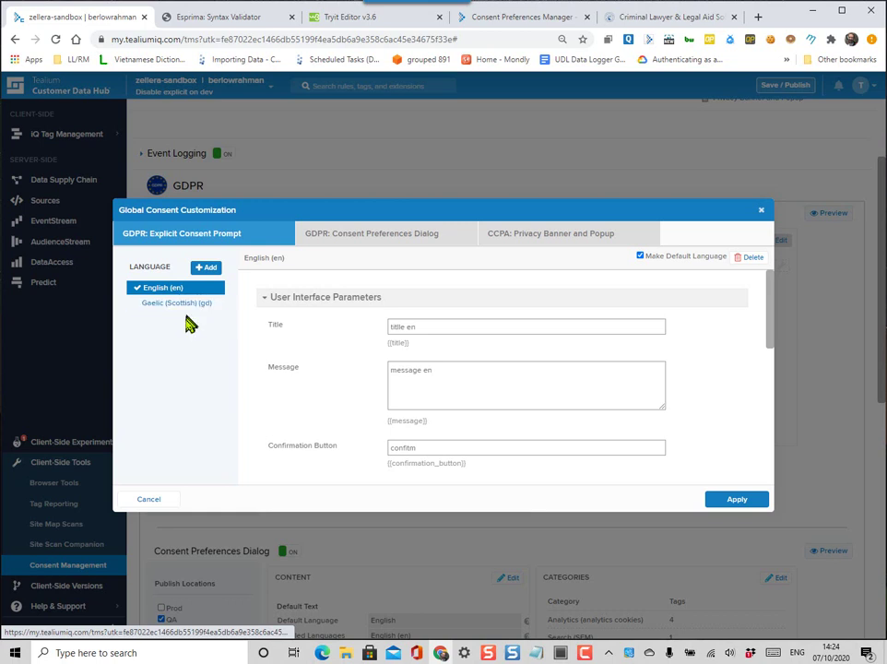
- Review the English explicit consent prompt parameters in Global Consent Customization and close the dialog
scroll(291, 413, "down", 2)
scroll(298, 417, "up", 2)
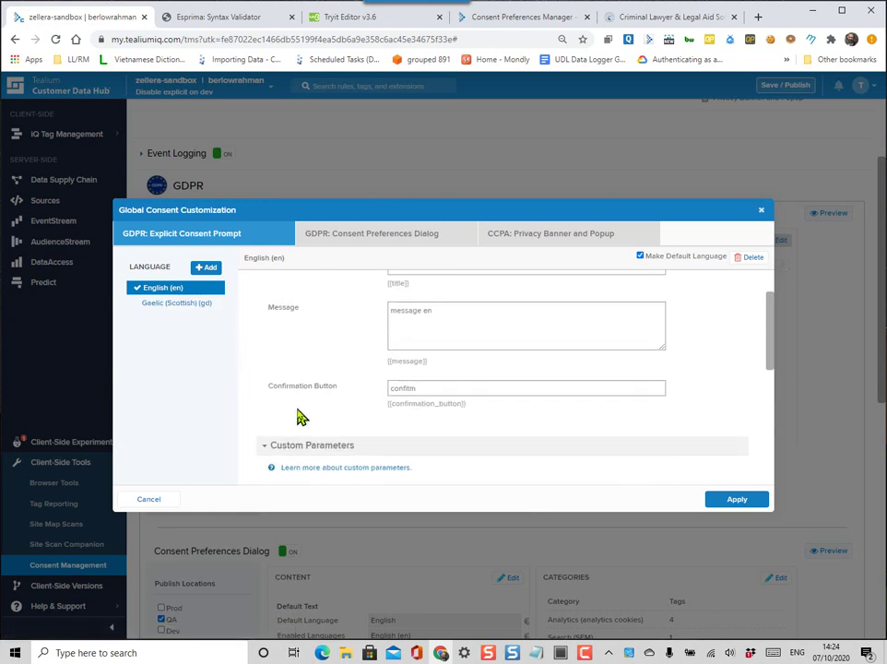
left_click(761, 213)
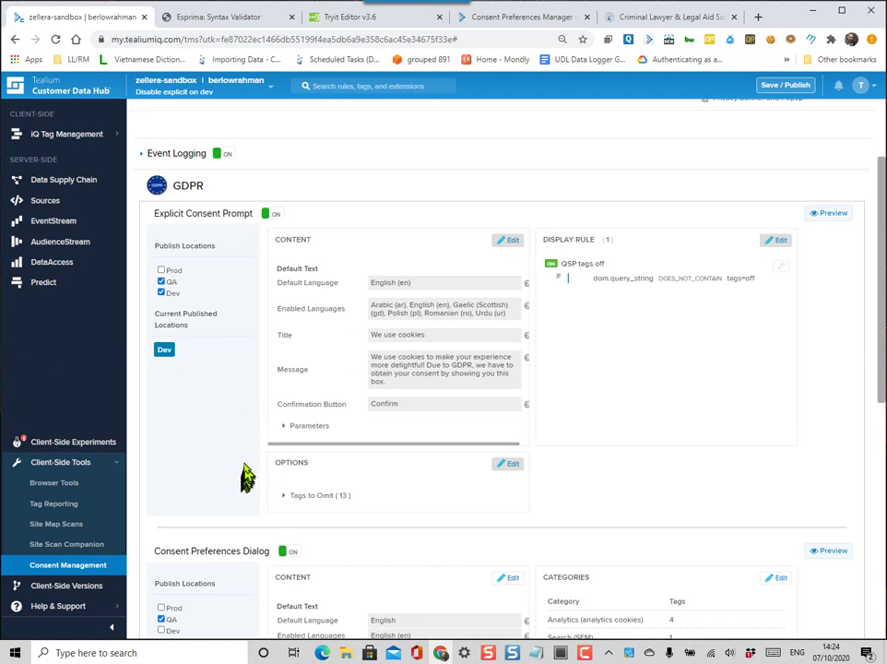
- Open the Explicit Consent Prompt content and review its English custom parameters, highlighting the {{privacy_policy_url}} placeholder
scroll(239, 431, "down", 1)
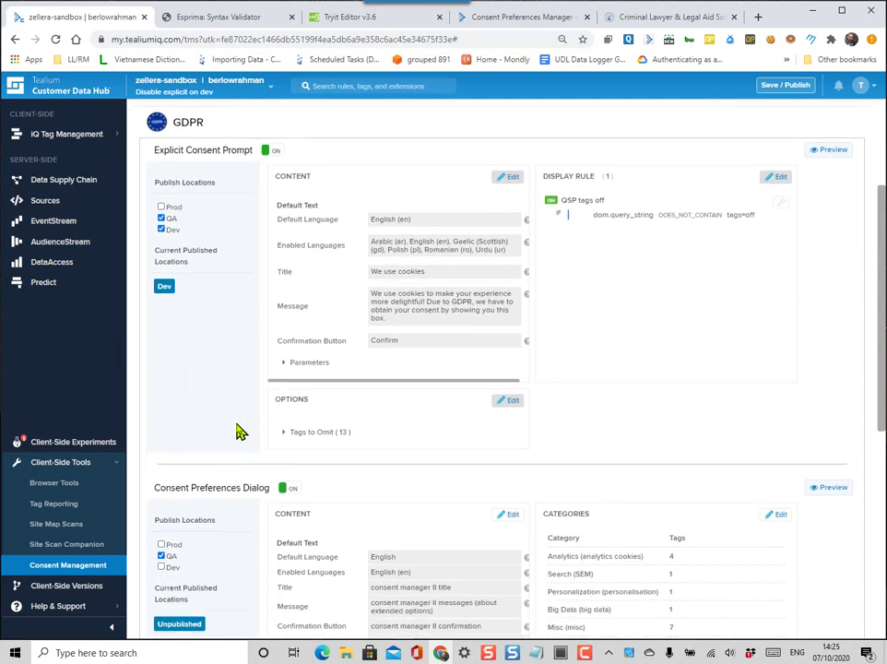
left_click(510, 178)
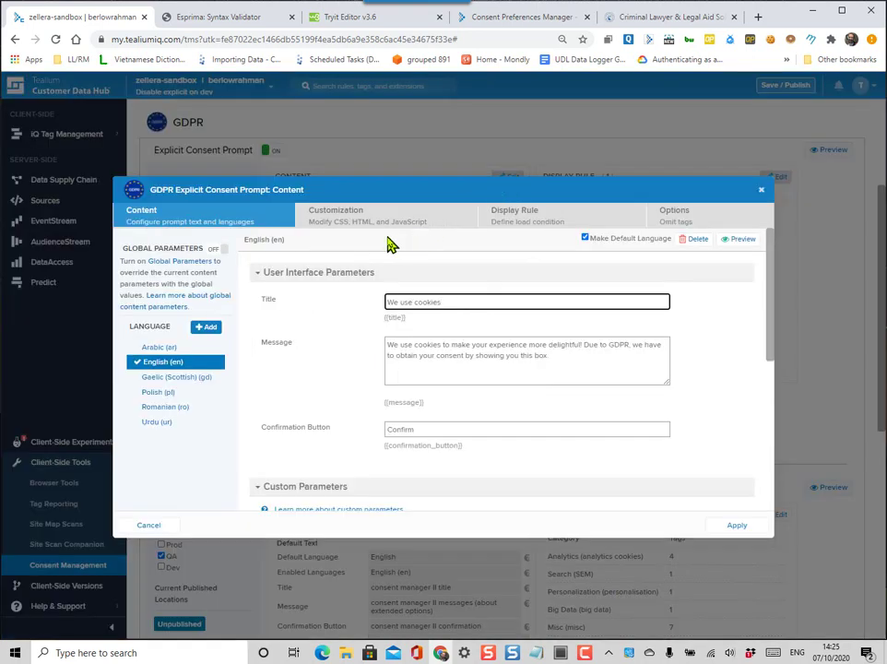
scroll(333, 440, "down", 5)
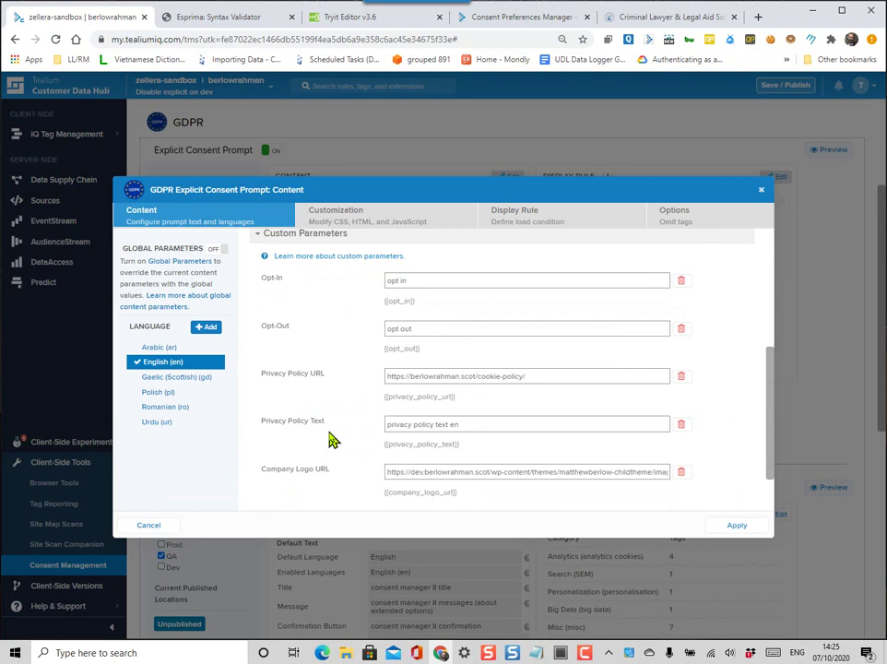
scroll(328, 435, "down", 2)
scroll(328, 435, "up", 3)
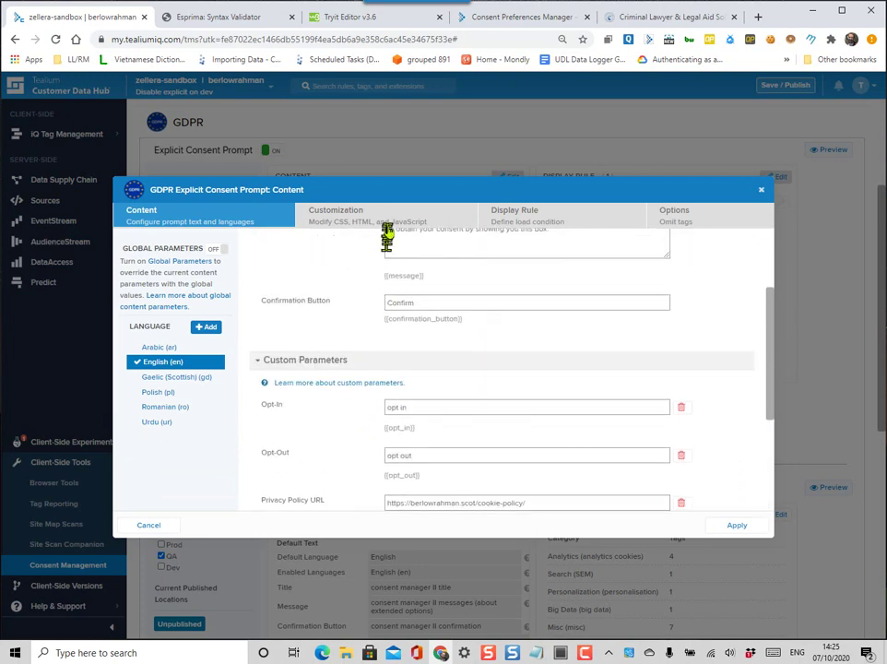
scroll(387, 425, "down", 3)
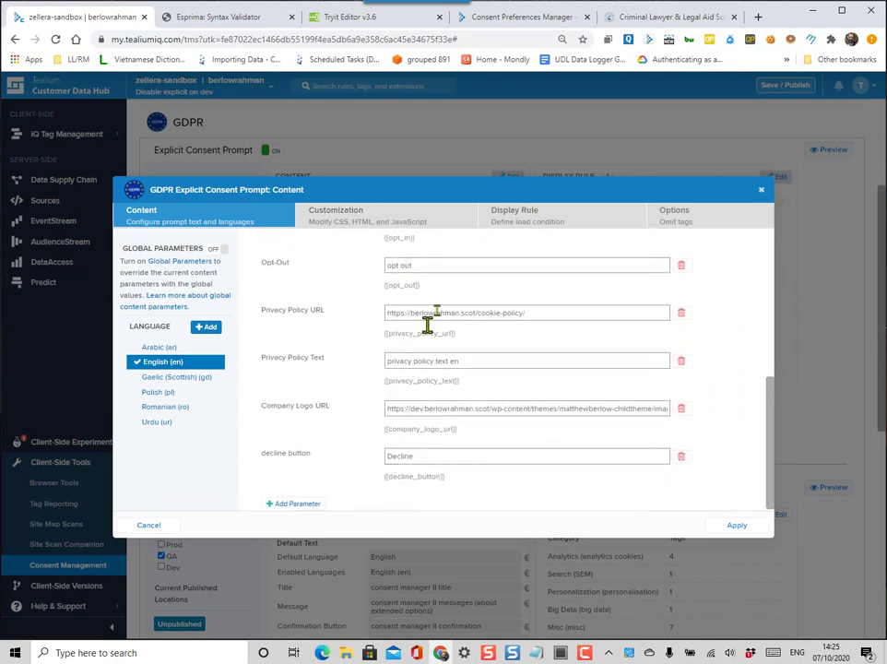
triple_click(410, 333)
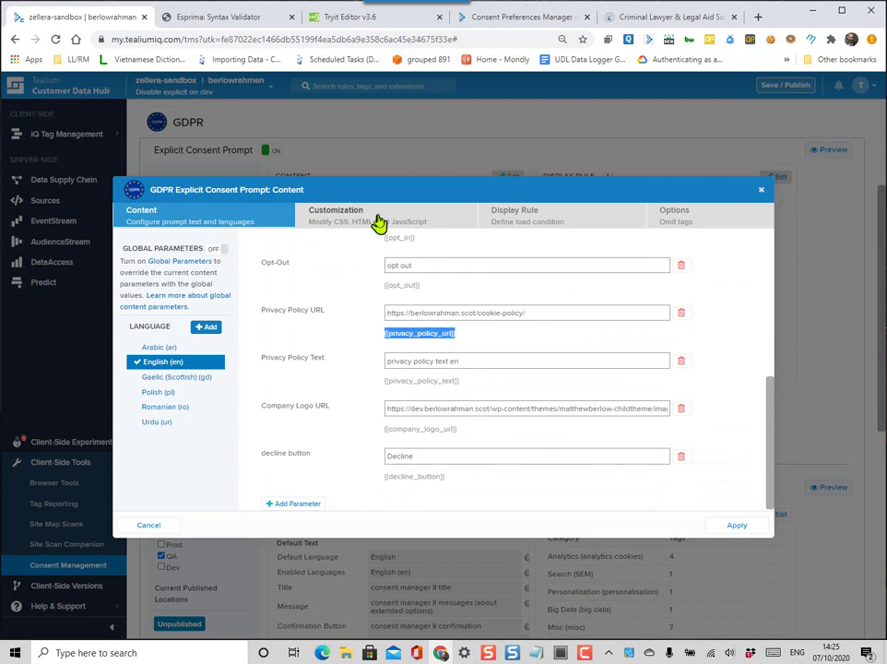
- Examine the Explicit Consent Prompt's customization CSS in the enlarged editor through to its end, and close the editor
left_click(378, 222)
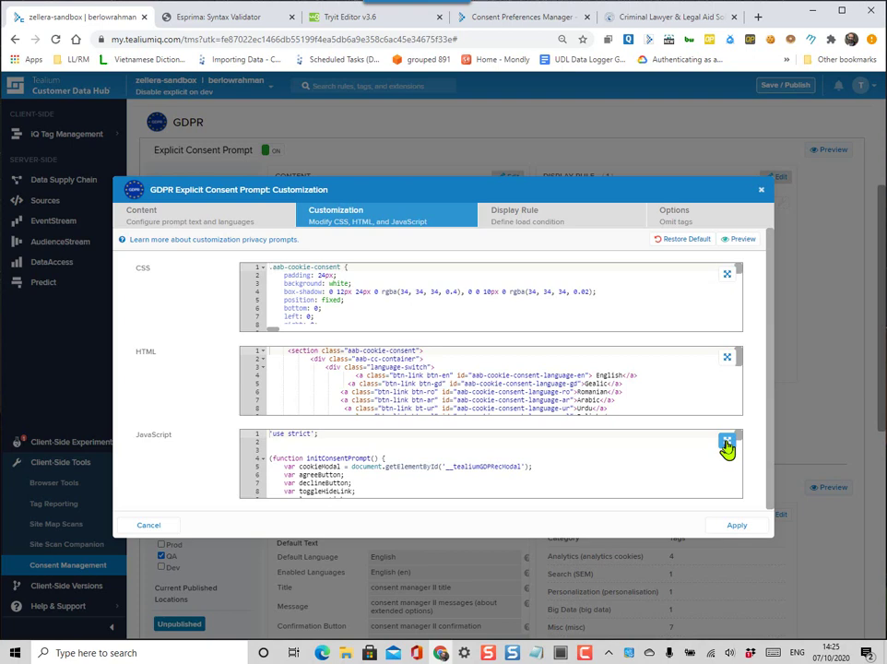
left_click(727, 277)
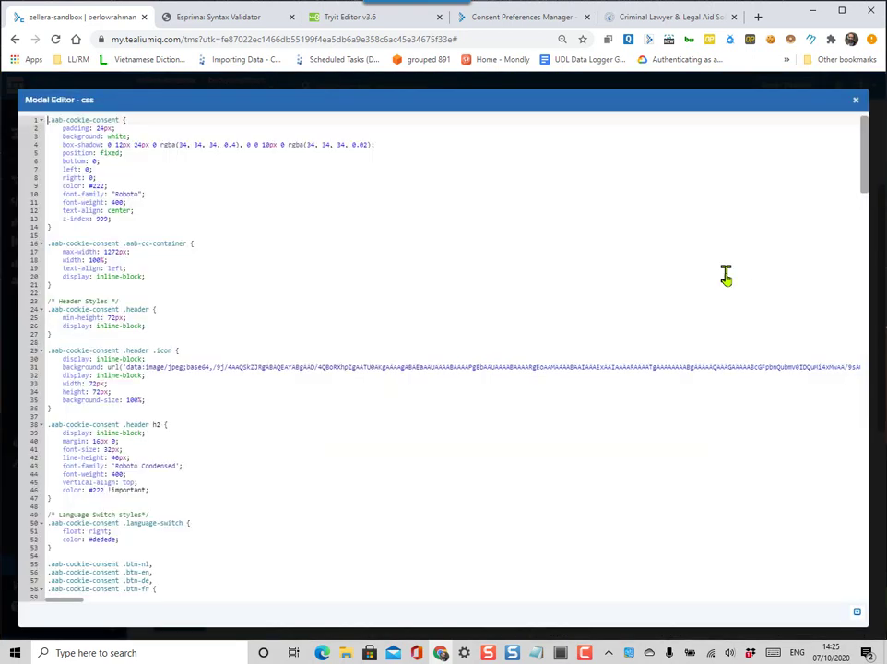
scroll(193, 309, "down", 9)
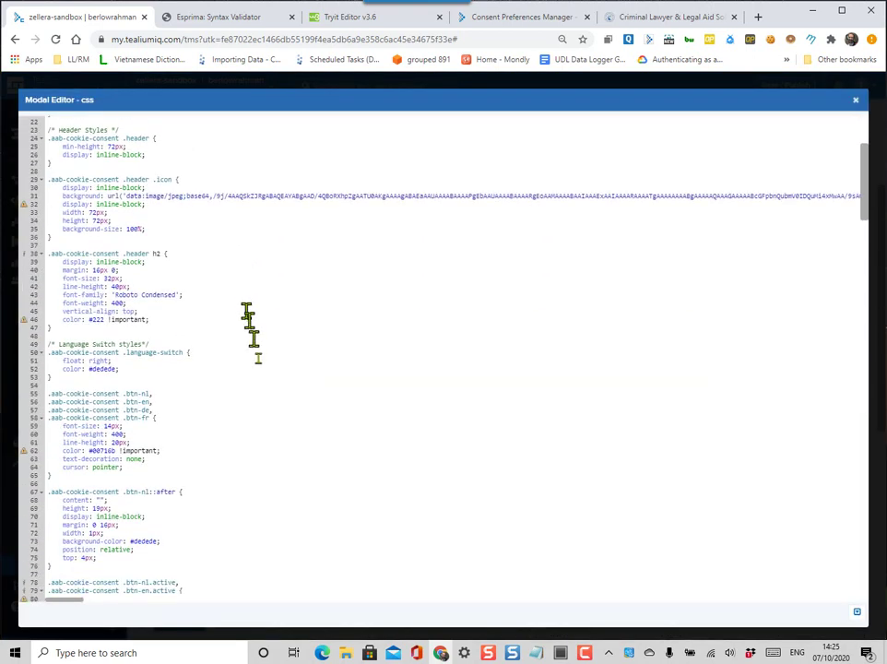
scroll(257, 403, "down", 10)
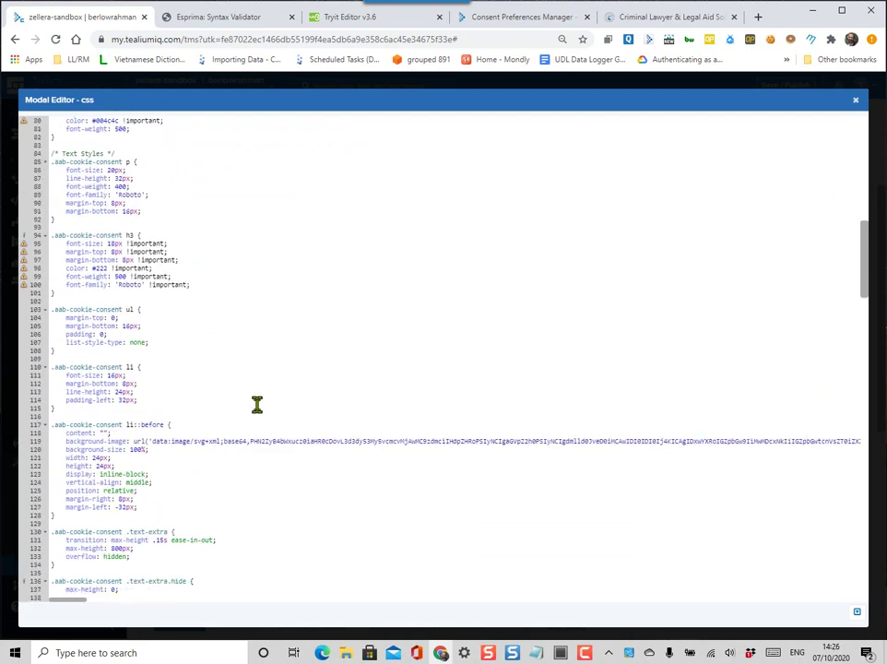
scroll(259, 408, "down", 5)
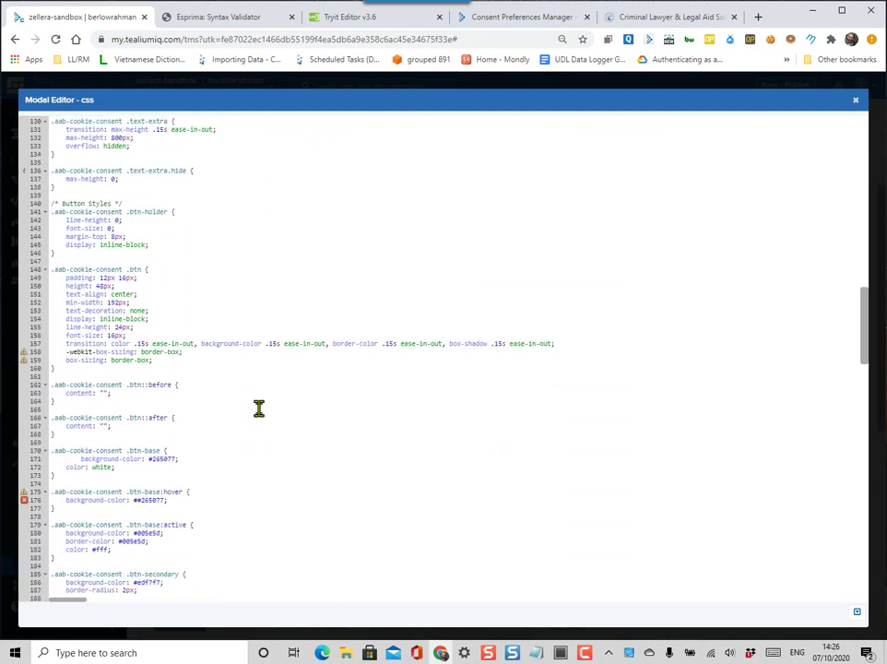
left_click_drag(849, 314, 830, 601)
left_click_drag(862, 535, 852, 139)
left_click(856, 103)
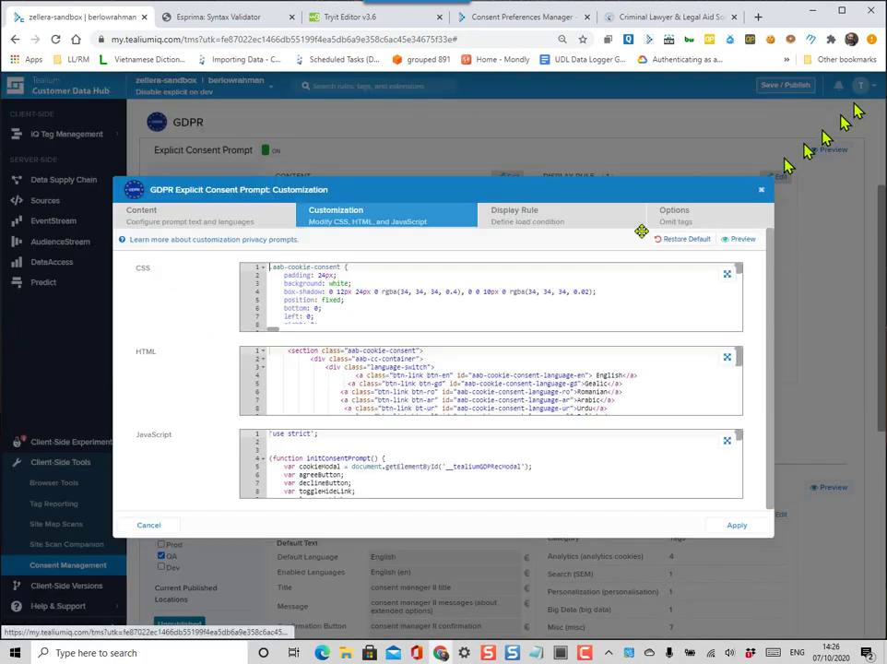
- In the explicit consent prompt's HTML, put the Consent Preferences link on a new line preceded by <p></p>, and preview the prompt
left_click(726, 358)
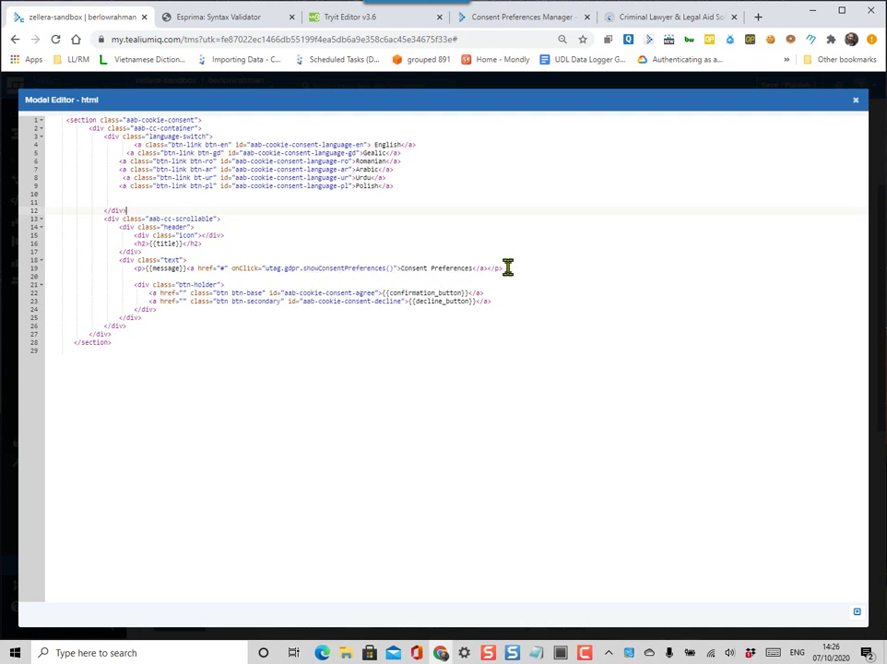
left_click_drag(502, 268, 131, 280)
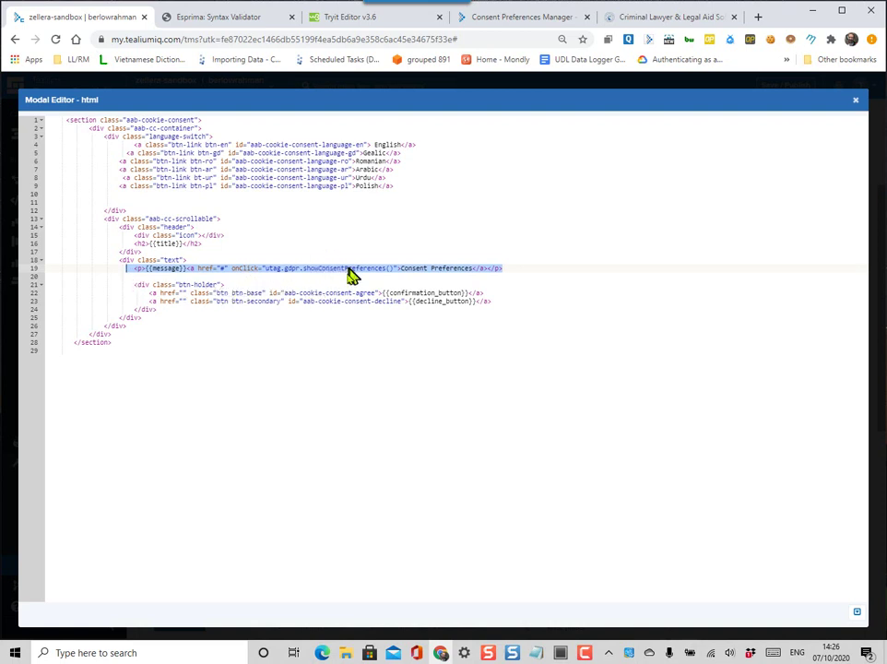
left_click(321, 279)
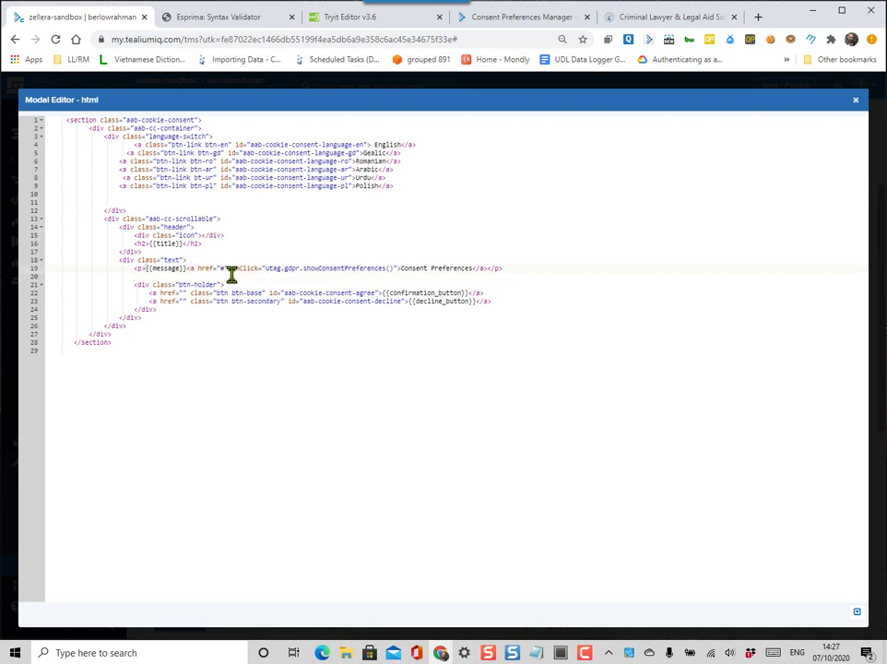
key("Return")
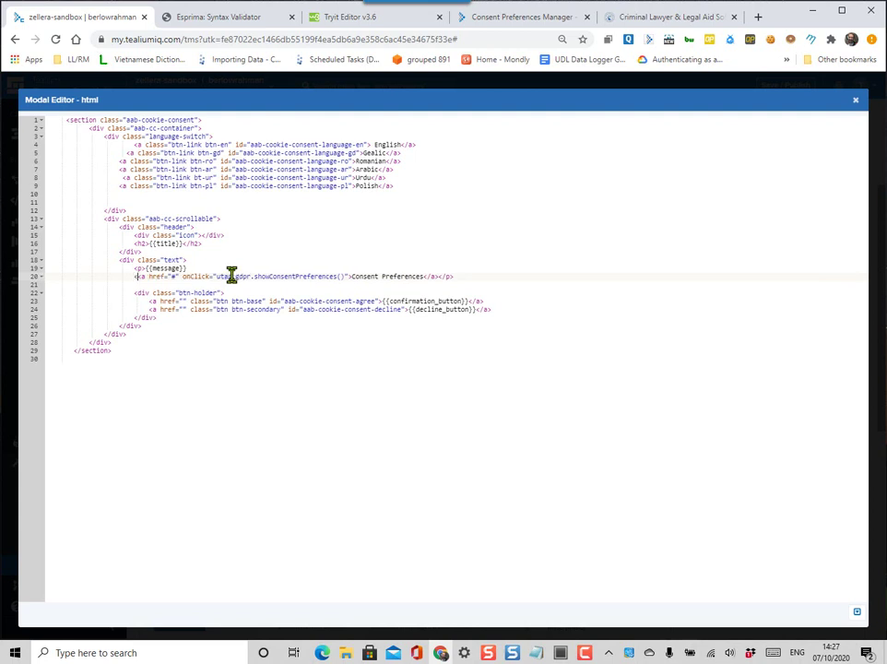
type("<p>")
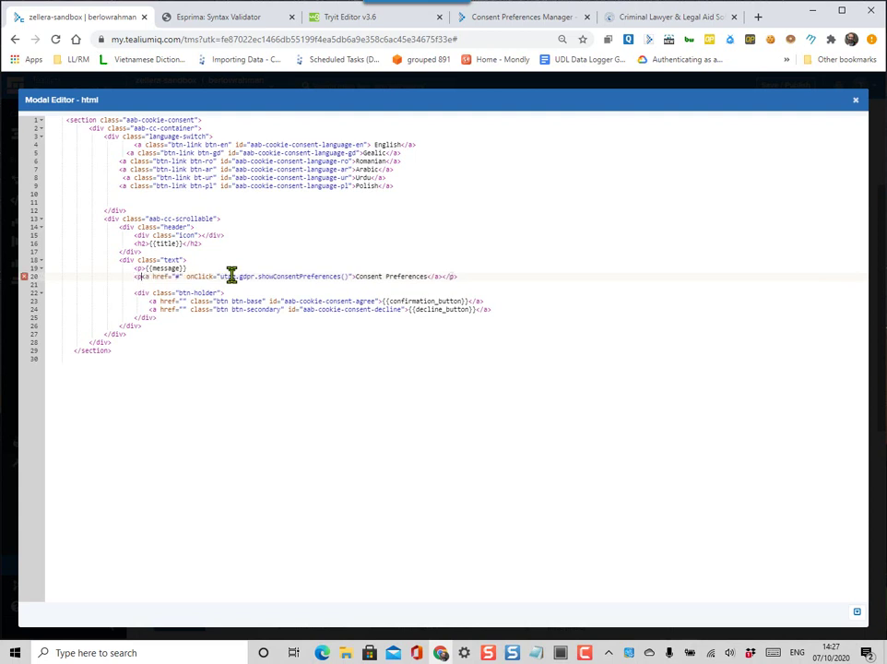
type("</p>")
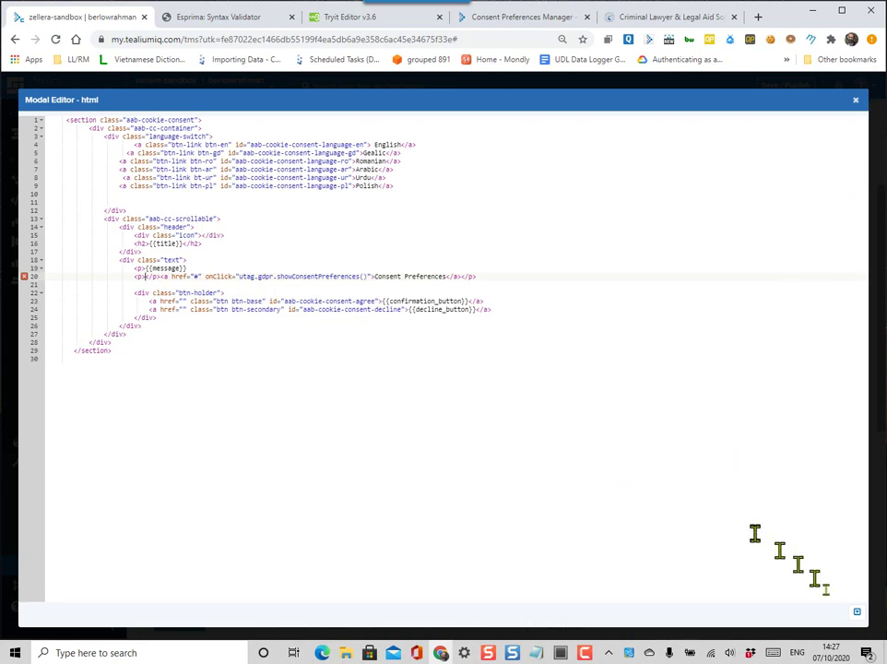
left_click(854, 99)
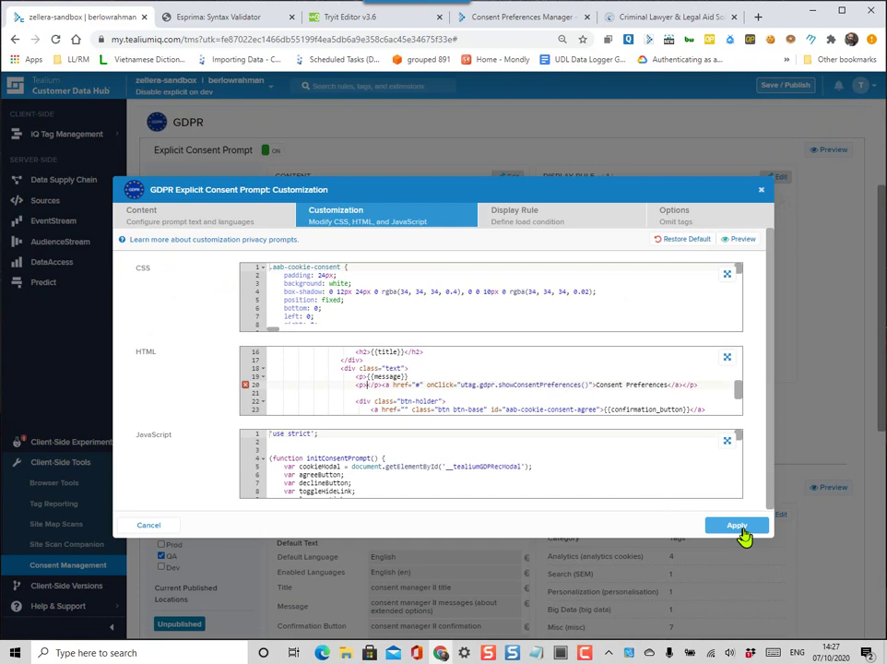
left_click(737, 240)
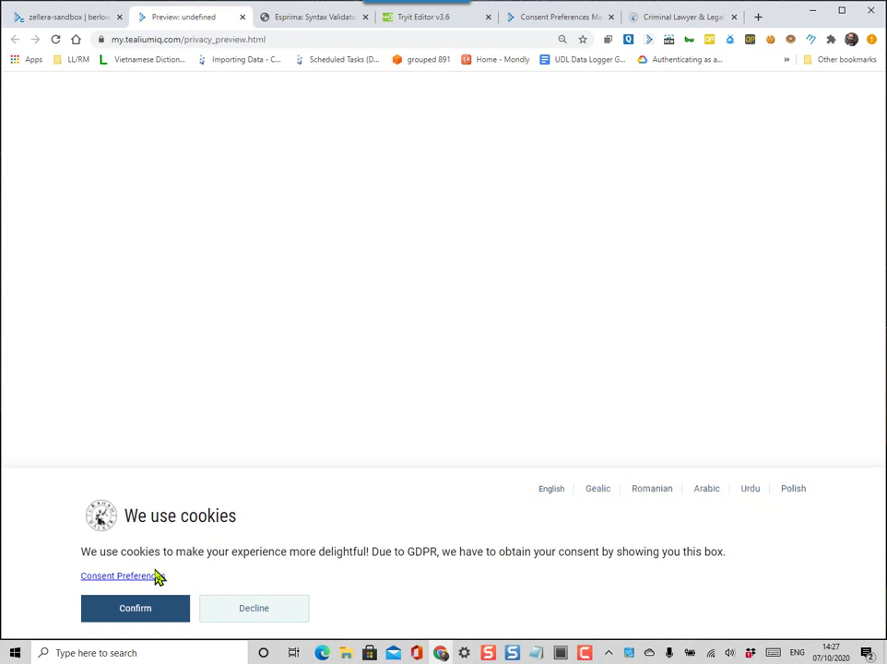
left_click(65, 18)
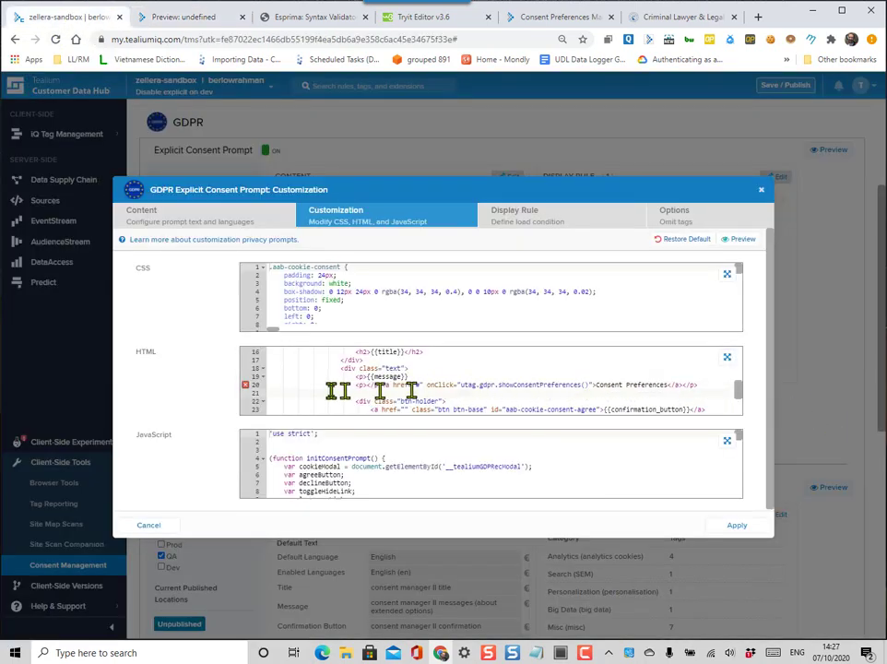
key("ctrl+a")
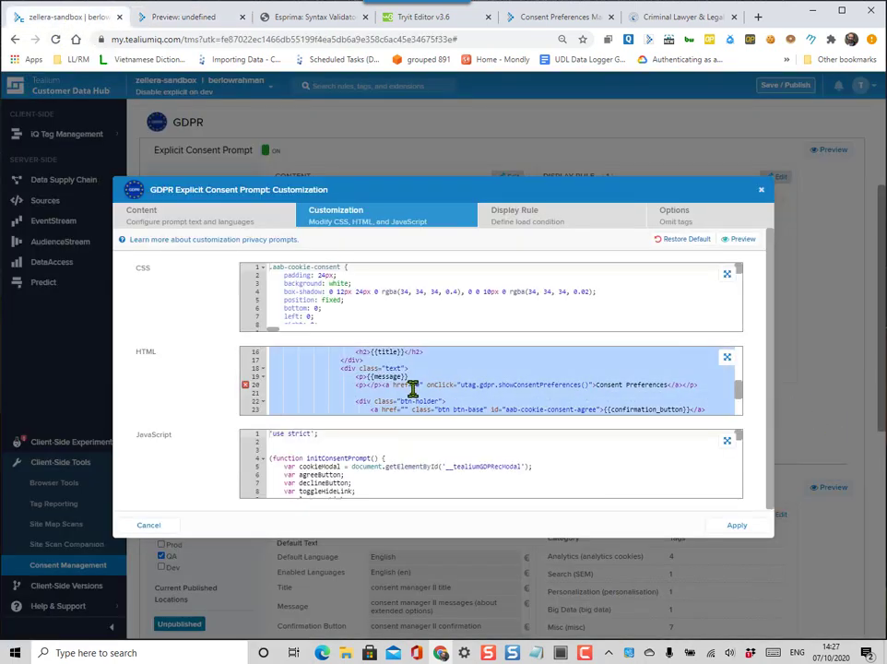
left_click(322, 24)
left_click(267, 326)
key("ctrl+a")
key("BackSpace")
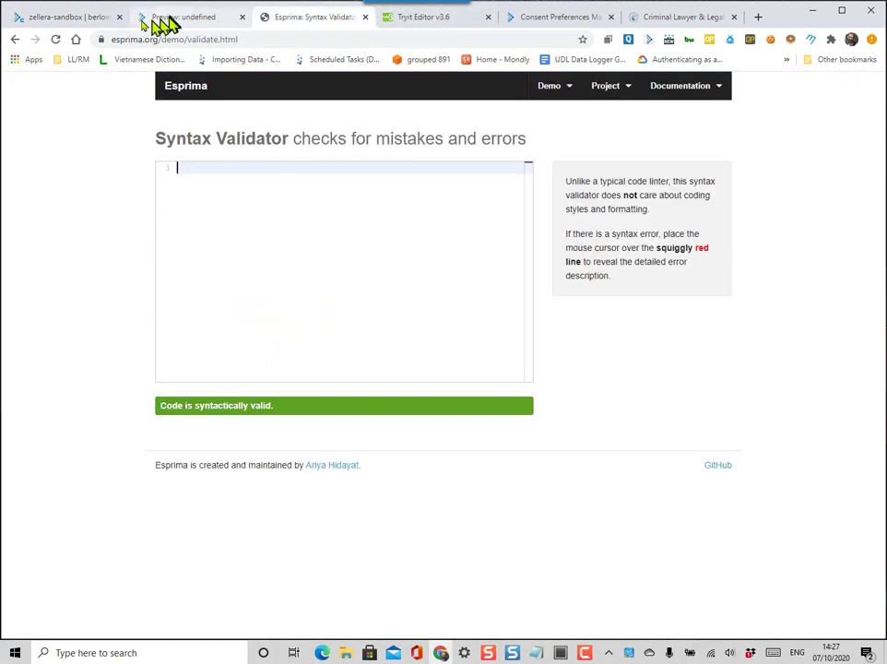
left_click(107, 21)
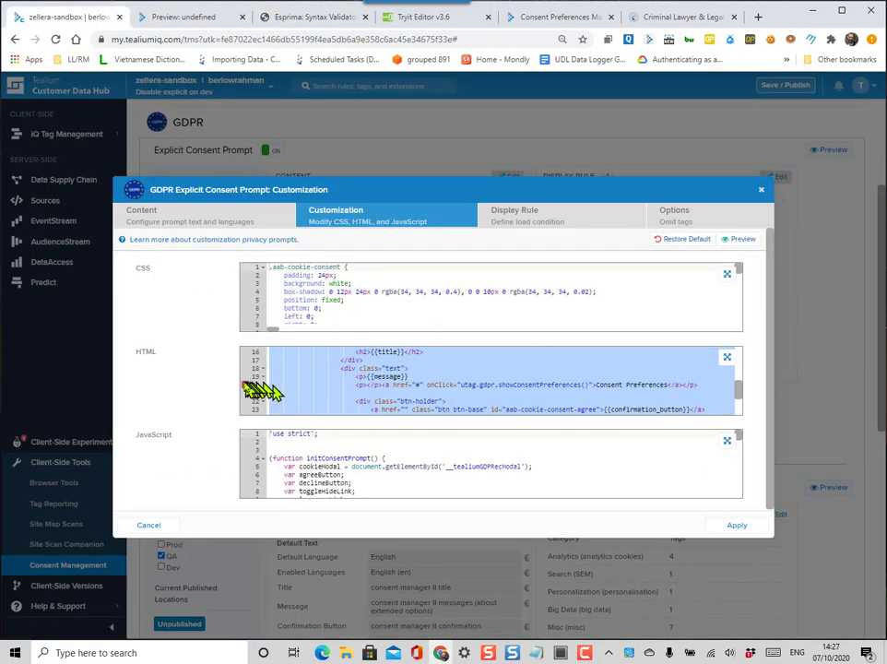
- Remove the stray </p> before the Consent Preferences link in the prompt's HTML and preview the prompt again
left_click(363, 365)
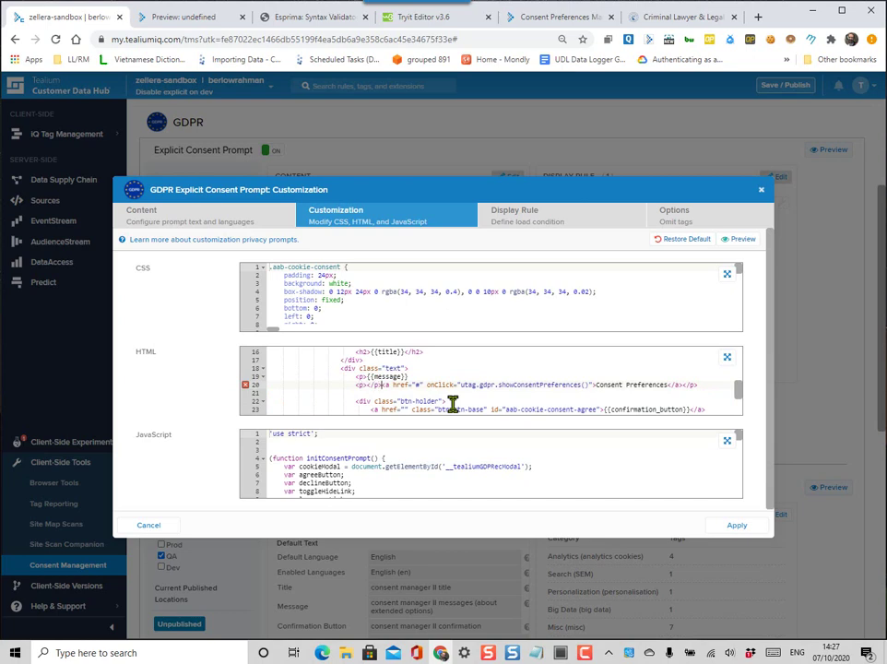
key("BackSpace")
key("BackSpace")
key("BackSpace")
key("BackSpace")
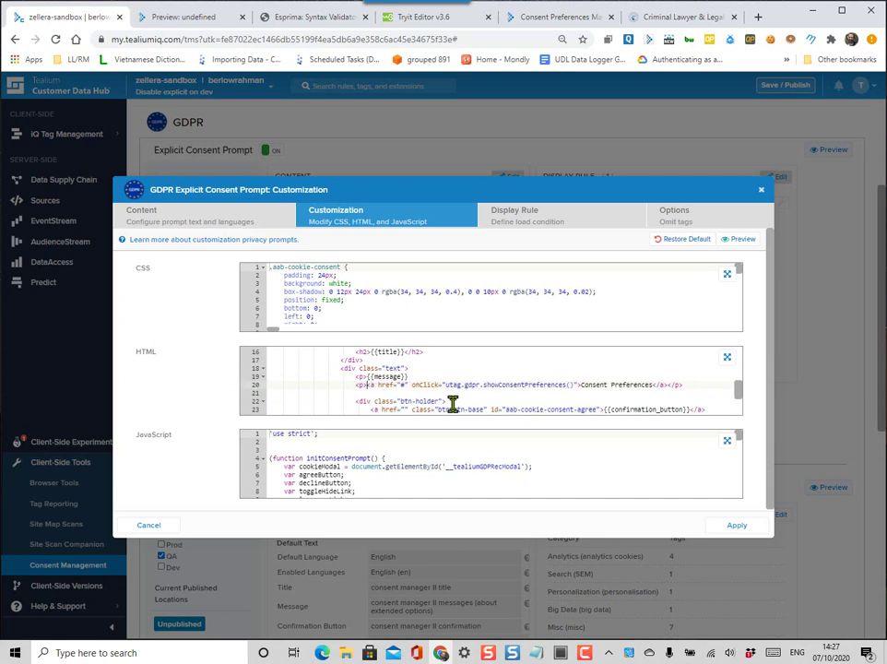
key("Down")
left_click(738, 240)
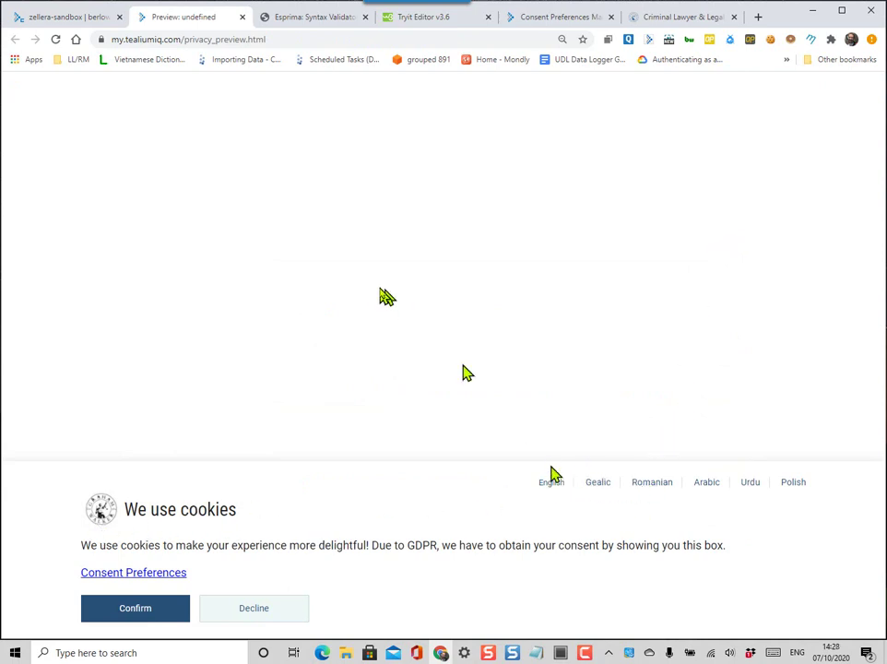
left_click(42, 19)
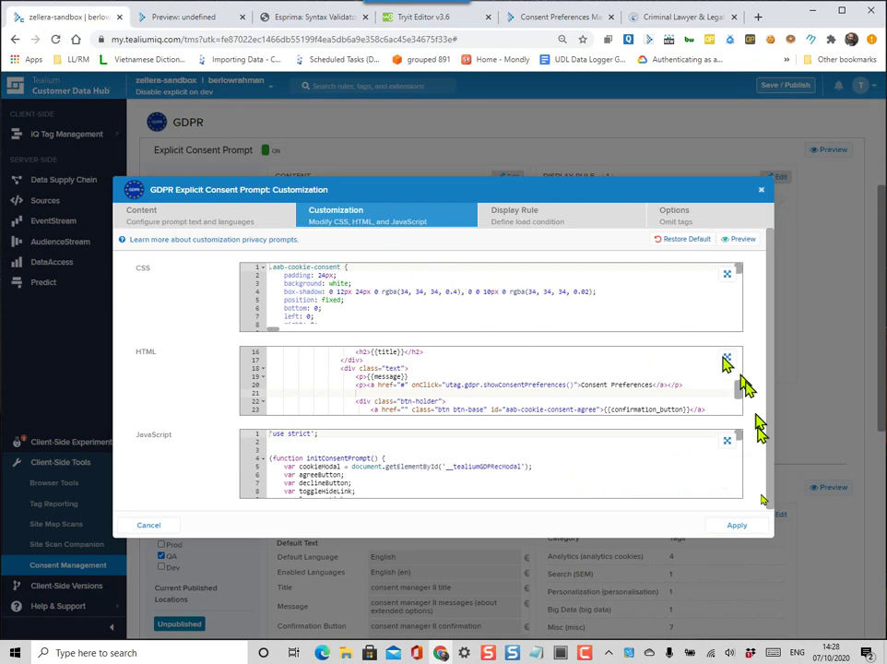
- Apply the explicit consent prompt's customization and start saving a new version with QA as the publish target
left_click(737, 525)
left_click(758, 86)
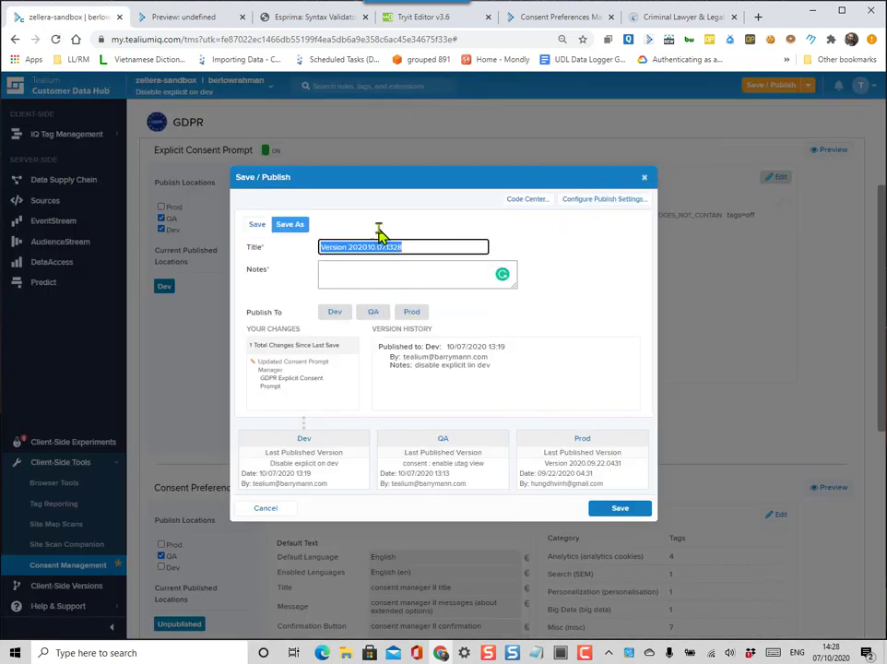
left_click(372, 317)
- Title the version "Consent QA", enter the notes "Altered some theming", and publish it
triple_click(371, 247)
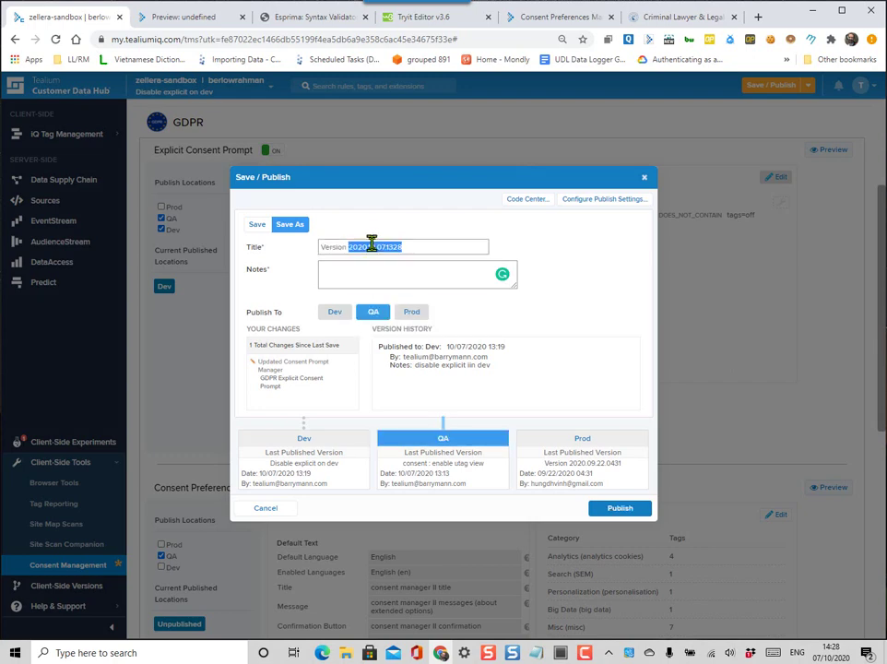
type("Consen")
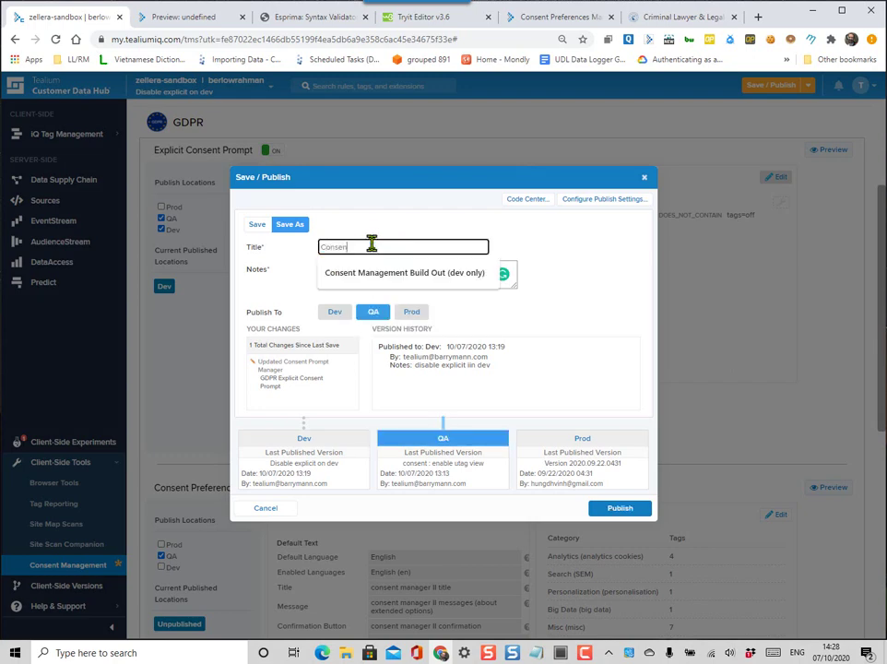
type("t")
key("Down")
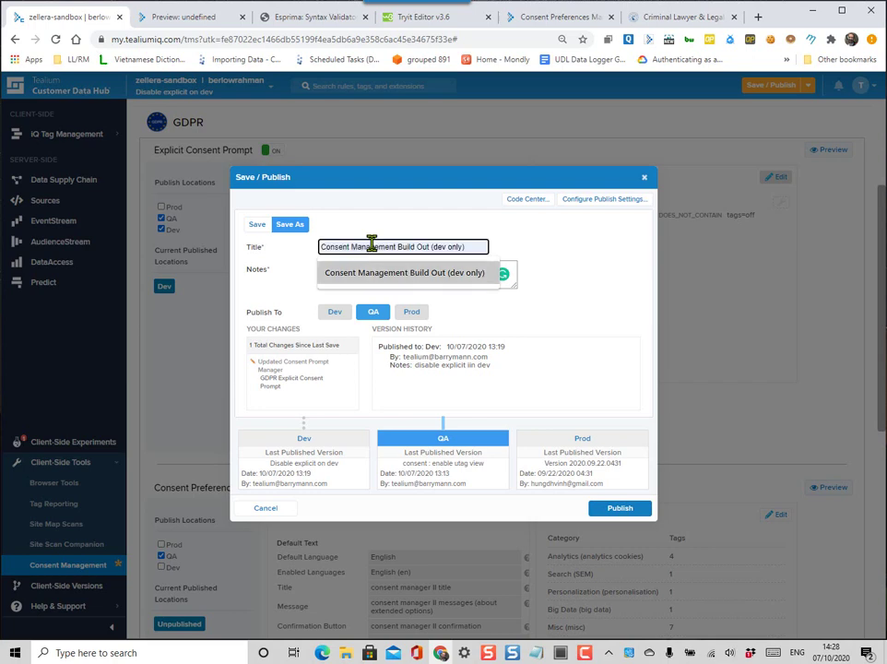
key("Up")
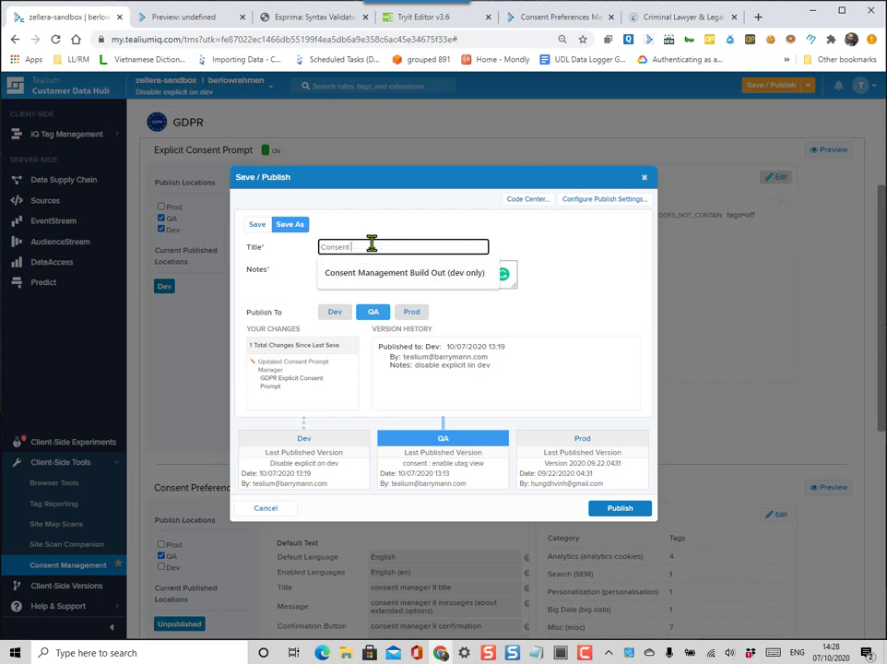
type("QA")
key("Tab")
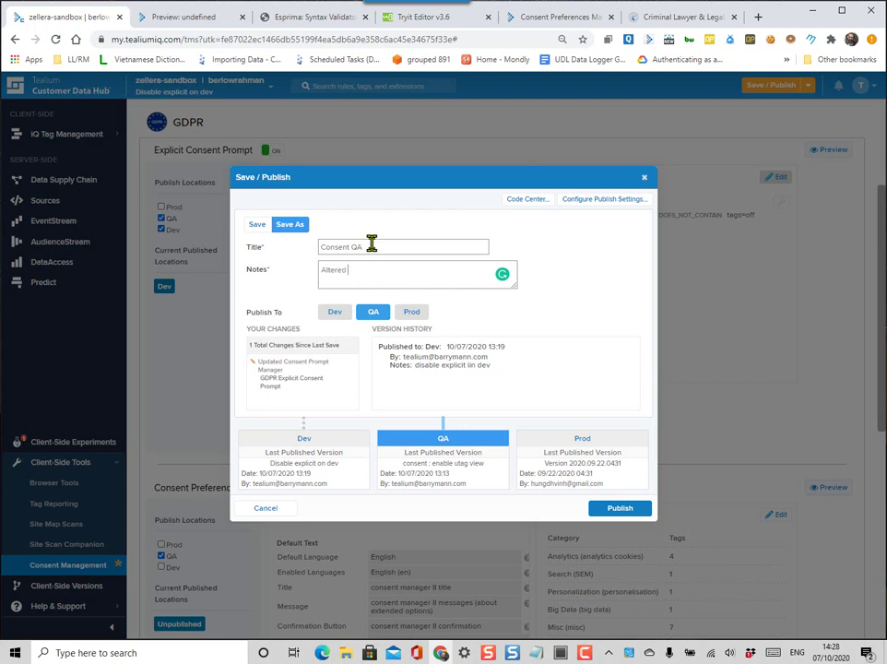
type("Altered some theming")
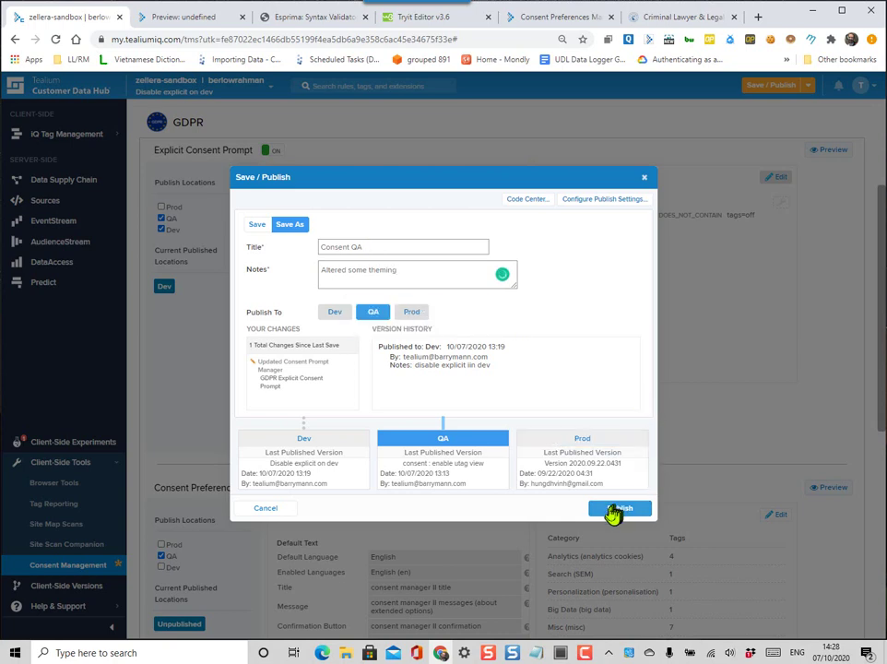
left_click(610, 510)
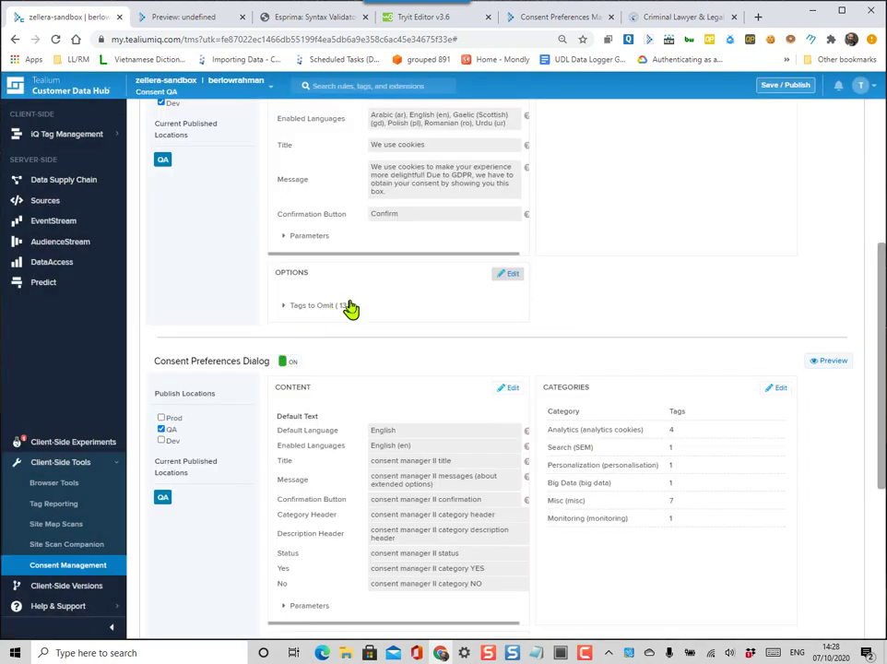
- Review the GDPR prompt settings, open the Consent Preferences Dialog's customization code, and read its HTML to the end
scroll(379, 406, "up", 2)
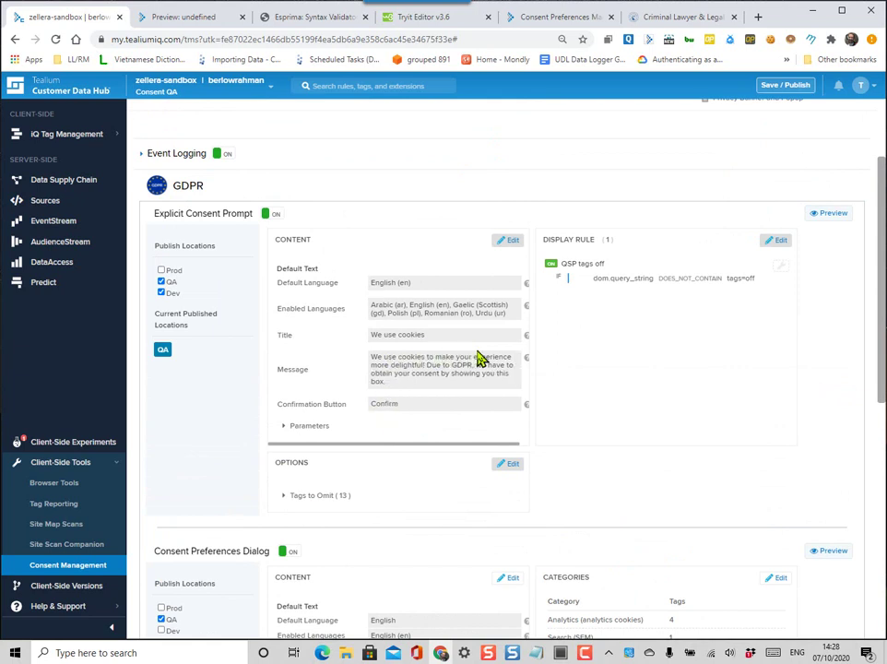
scroll(477, 395, "down", 1)
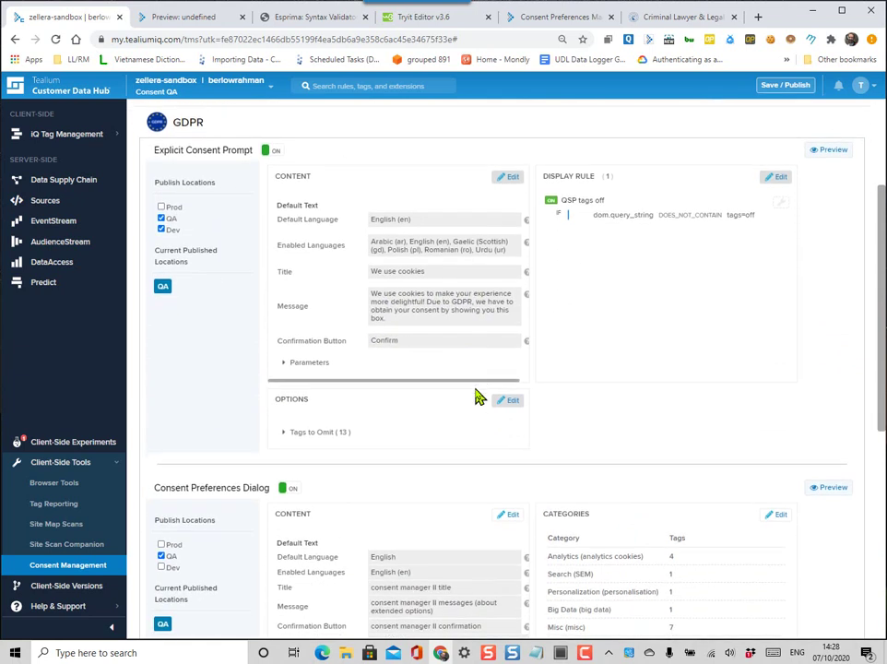
scroll(469, 434, "down", 1)
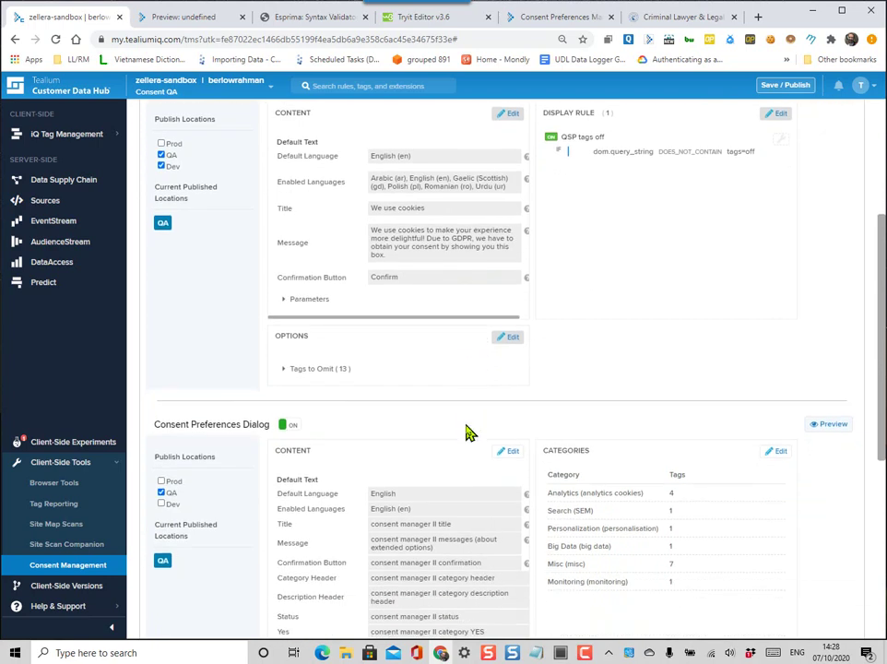
scroll(469, 433, "down", 1)
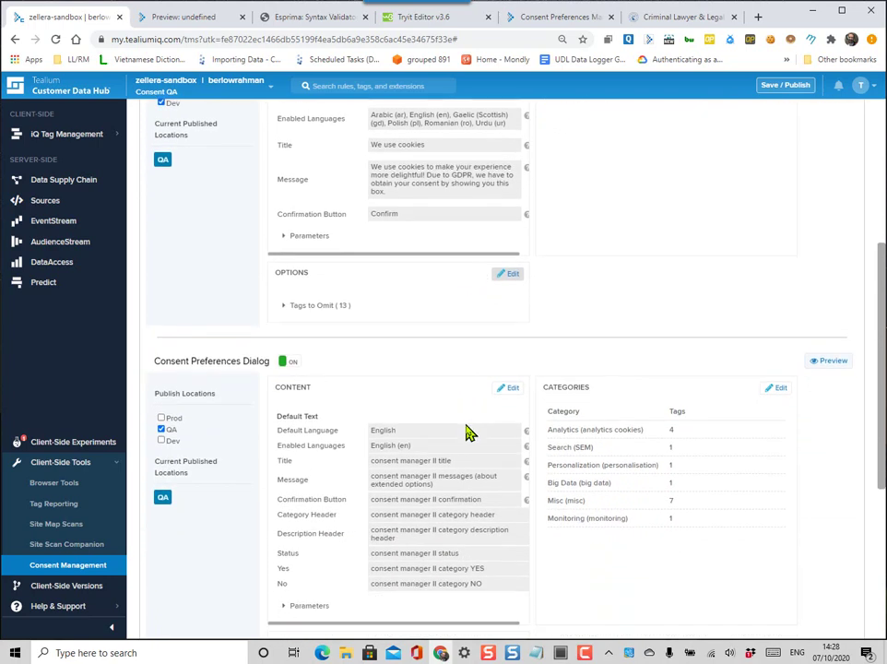
scroll(468, 433, "up", 2)
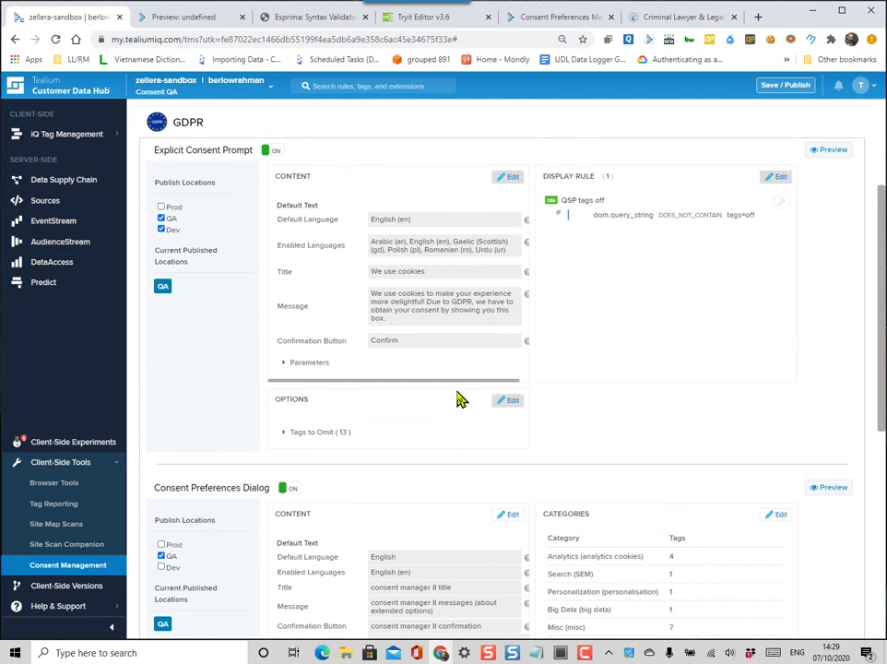
scroll(460, 399, "down", 3)
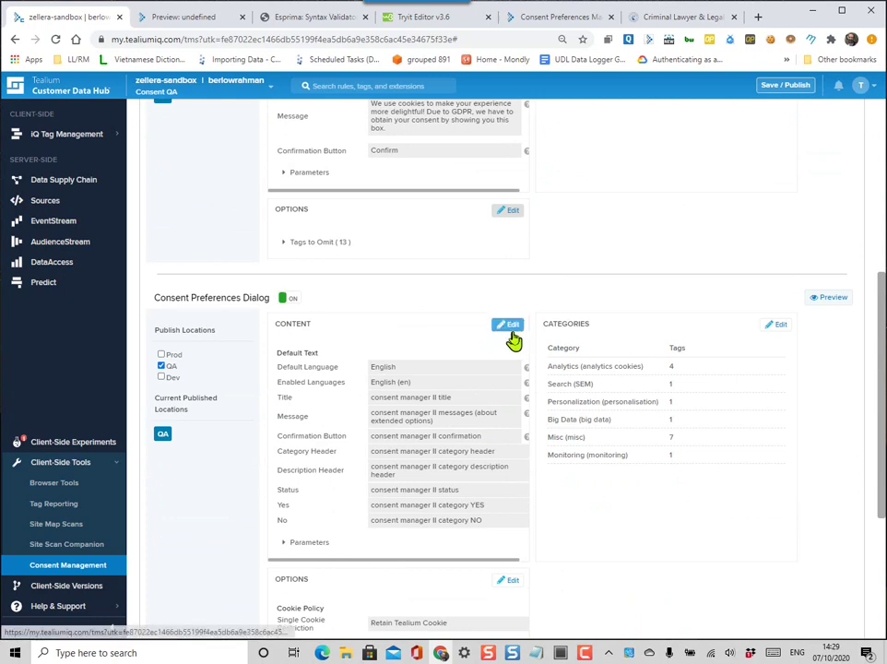
left_click(511, 323)
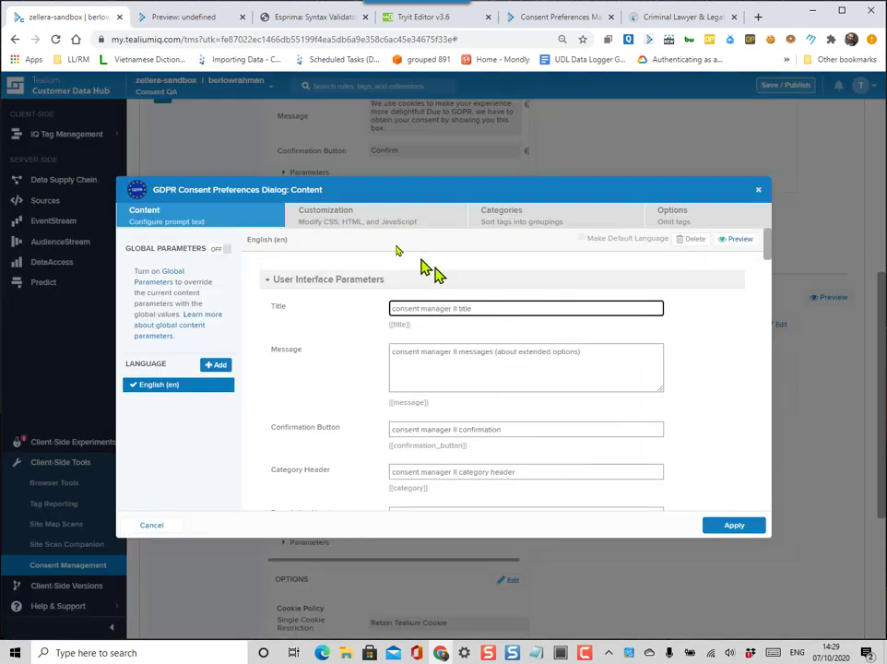
left_click(325, 224)
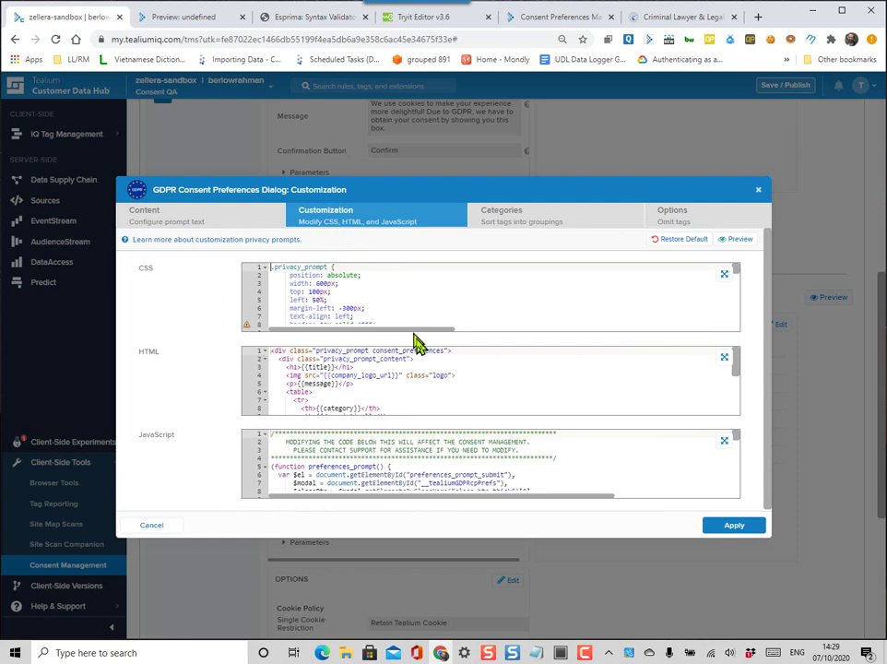
scroll(416, 383, "down", 2)
scroll(415, 383, "down", 2)
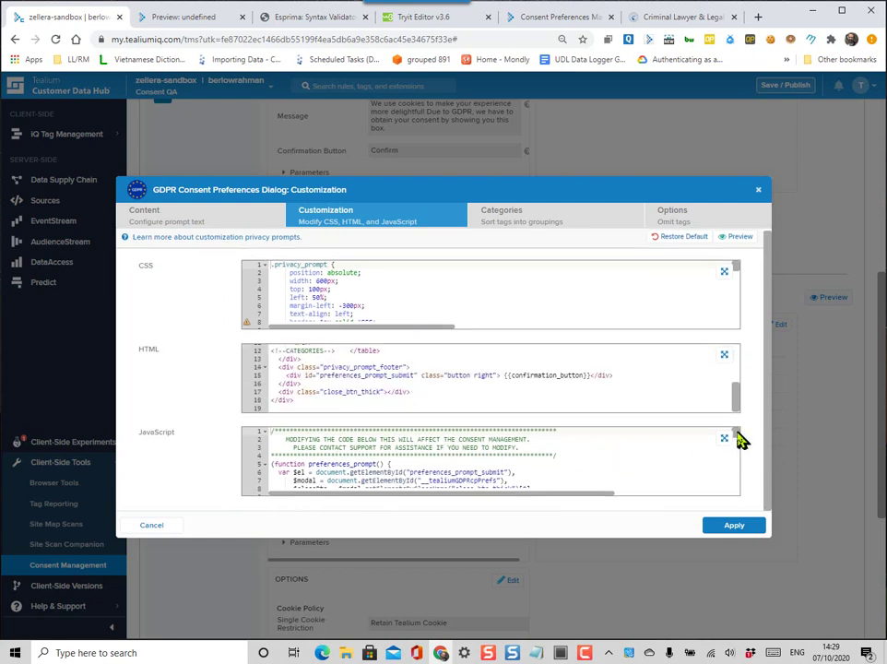
- Examine the Consent Preferences Dialog's JavaScript, including the lines around utag.gdpr.setPreferencesValues(cats), and close the dialog without applying
left_click_drag(737, 434, 728, 468)
left_click(554, 459)
scroll(554, 460, "down", 3)
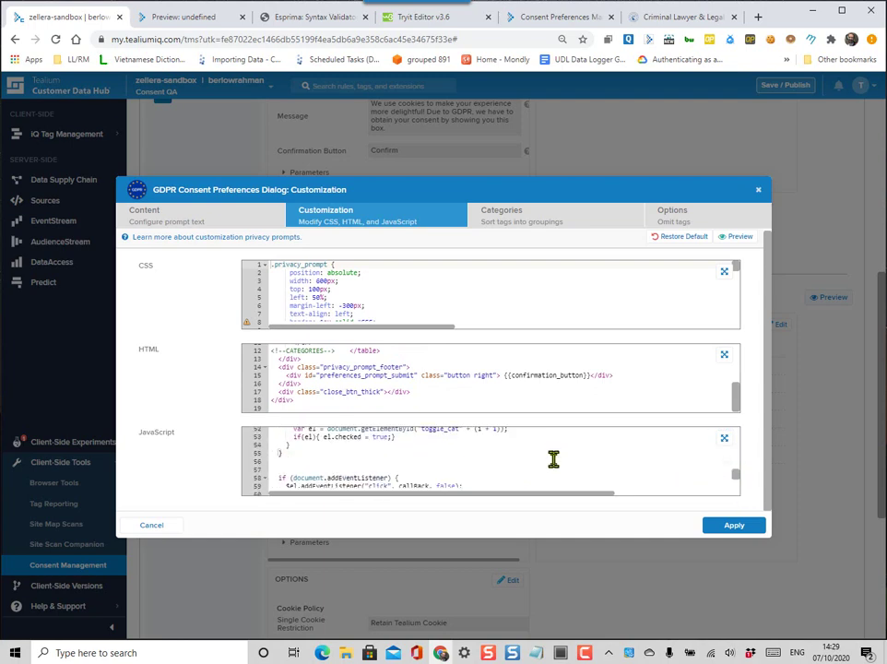
scroll(553, 459, "down", 2)
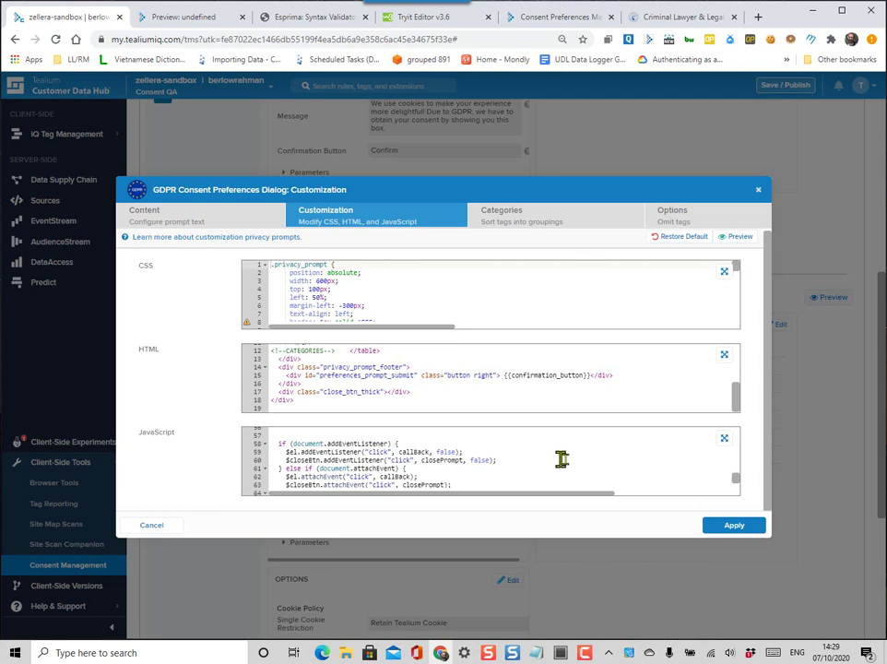
scroll(737, 482, "down", 3)
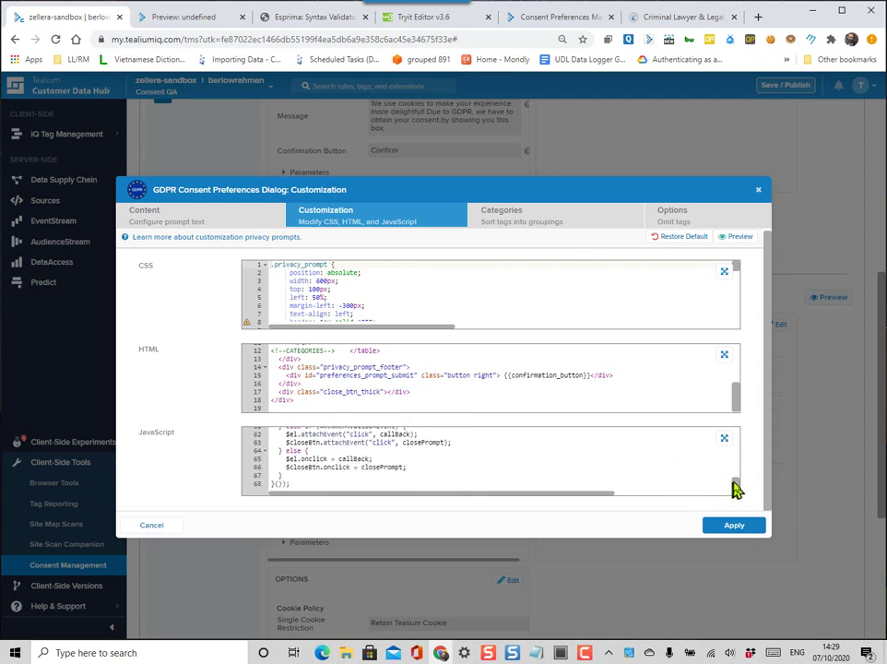
scroll(569, 449, "up", 2)
scroll(569, 449, "up", 5)
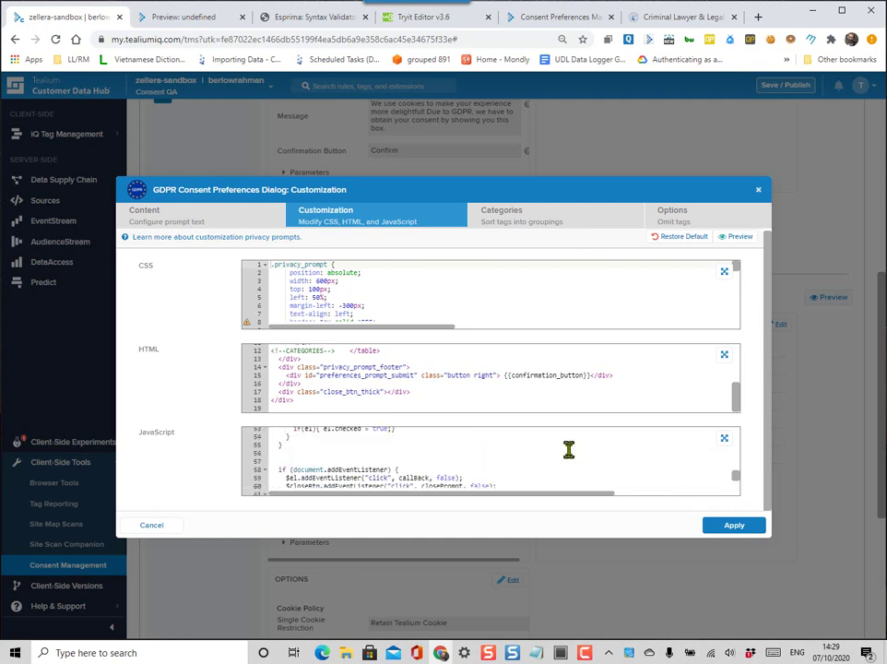
scroll(569, 449, "up", 1)
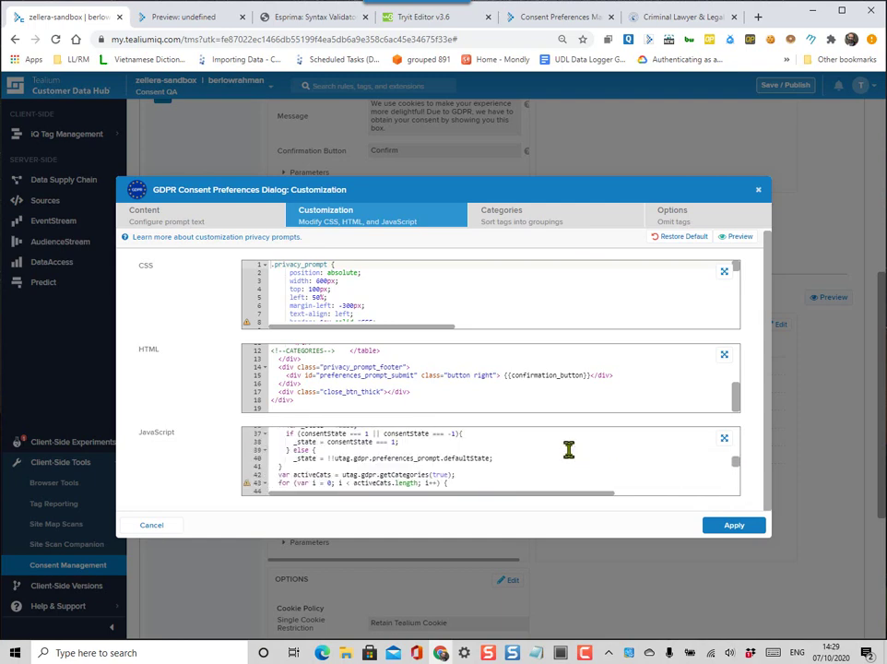
scroll(569, 449, "up", 6)
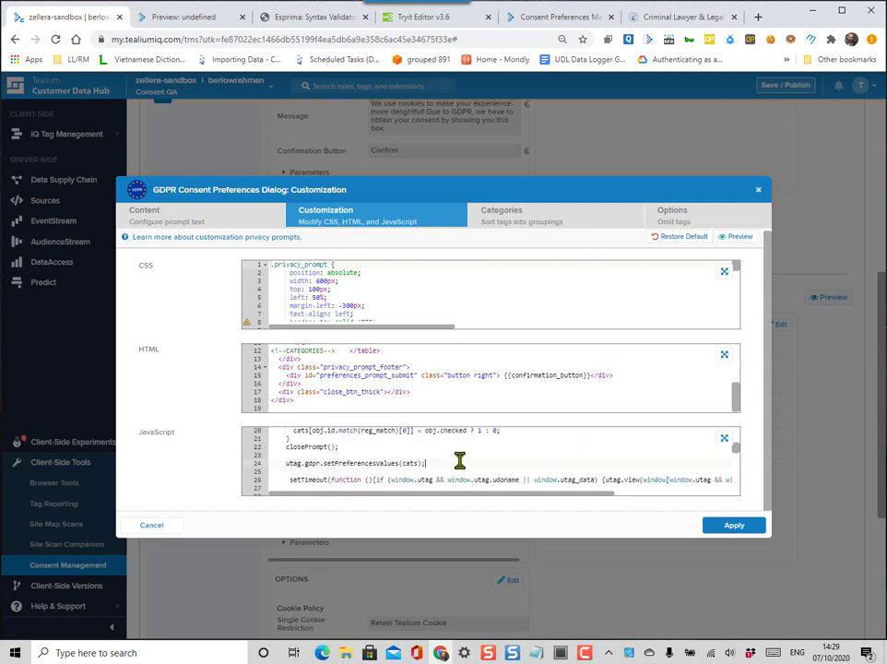
key("Down")
key("Down")
key("Down")
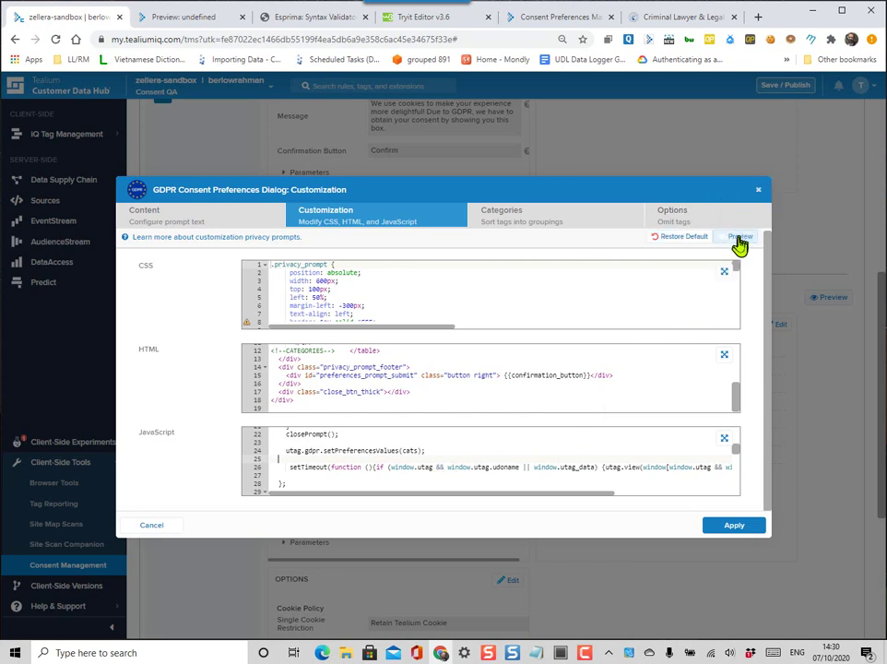
left_click(758, 194)
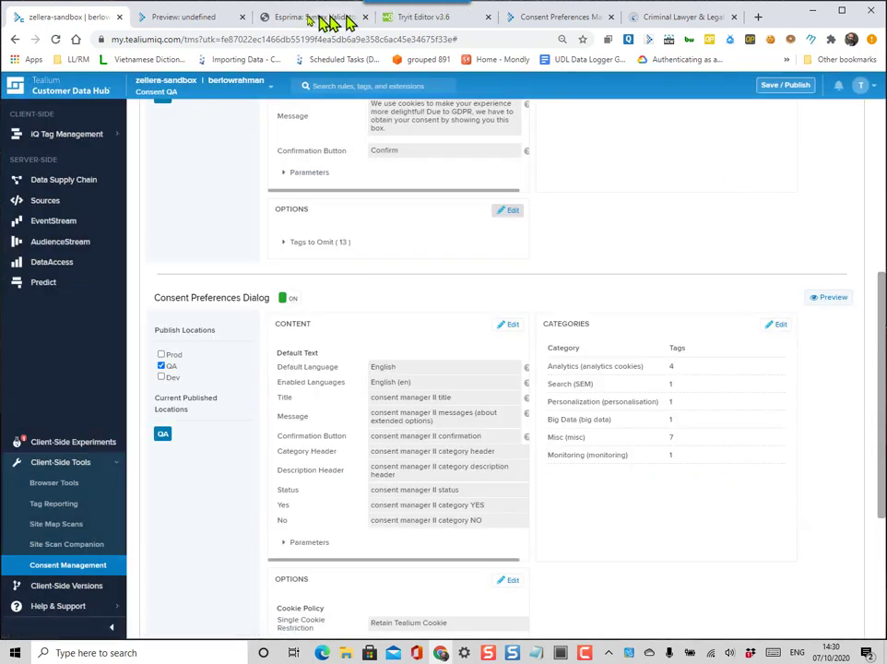
- Switch to the QA website's browser tab, reload qa.berlowrahman.scot without the trailing #, and look over the page
left_click(184, 18)
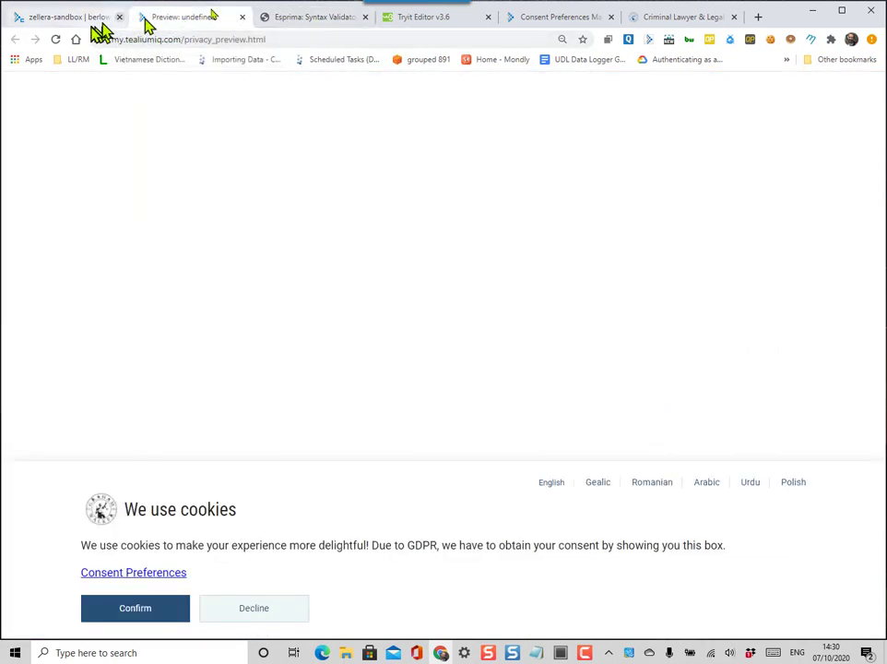
left_click(535, 18)
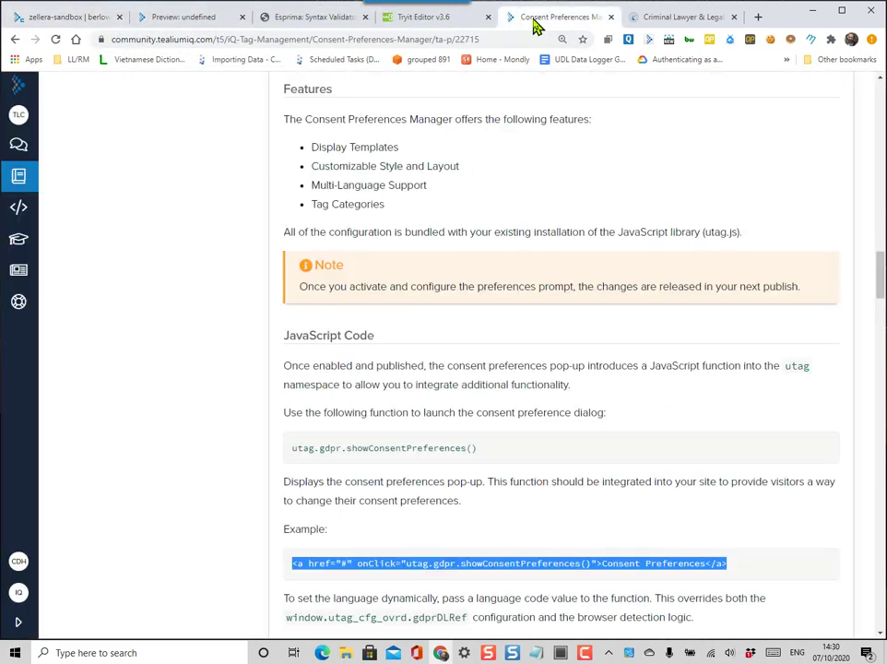
left_click(703, 18)
left_click(266, 39)
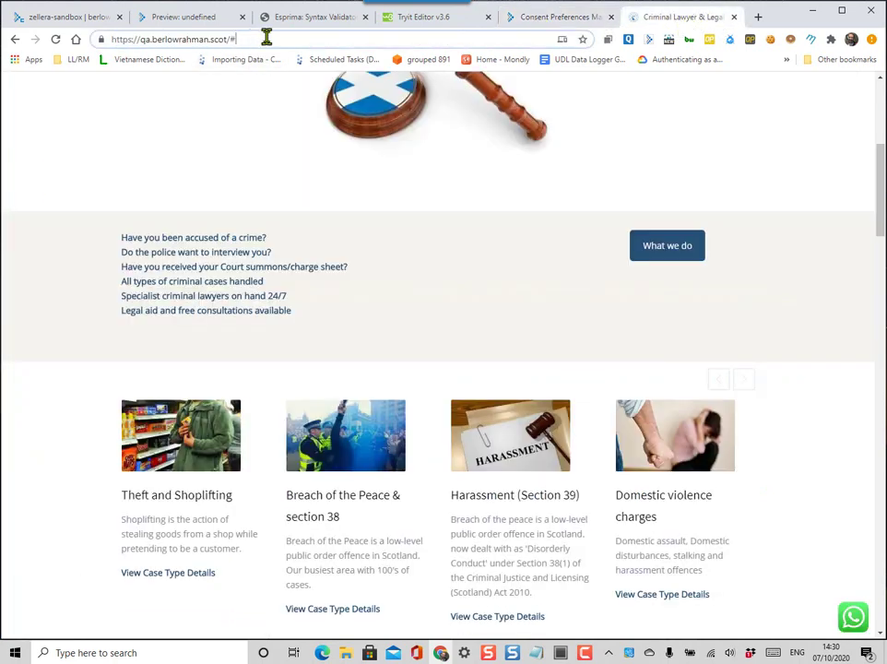
key("BackSpace")
key("Return")
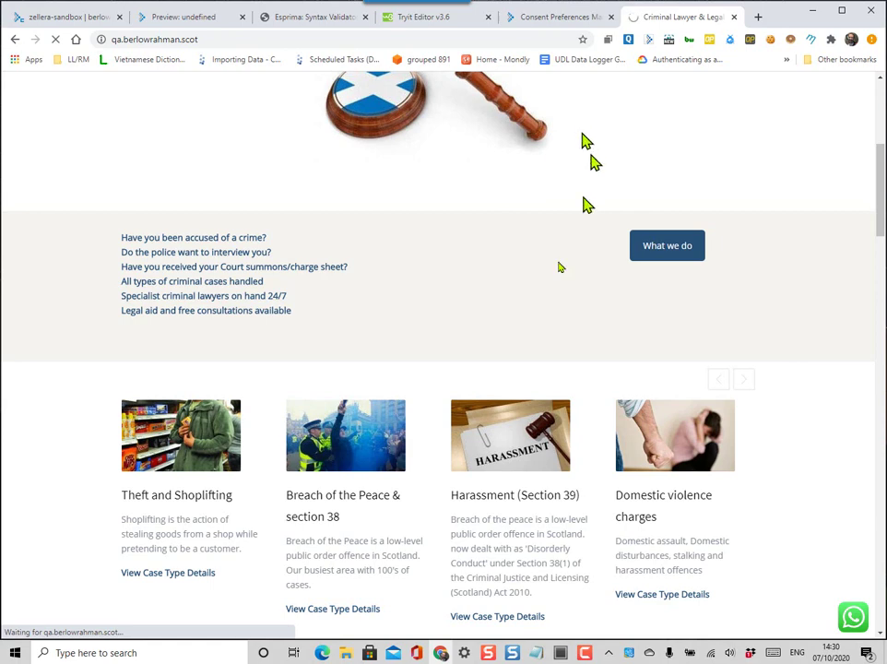
scroll(520, 337, "down", 5)
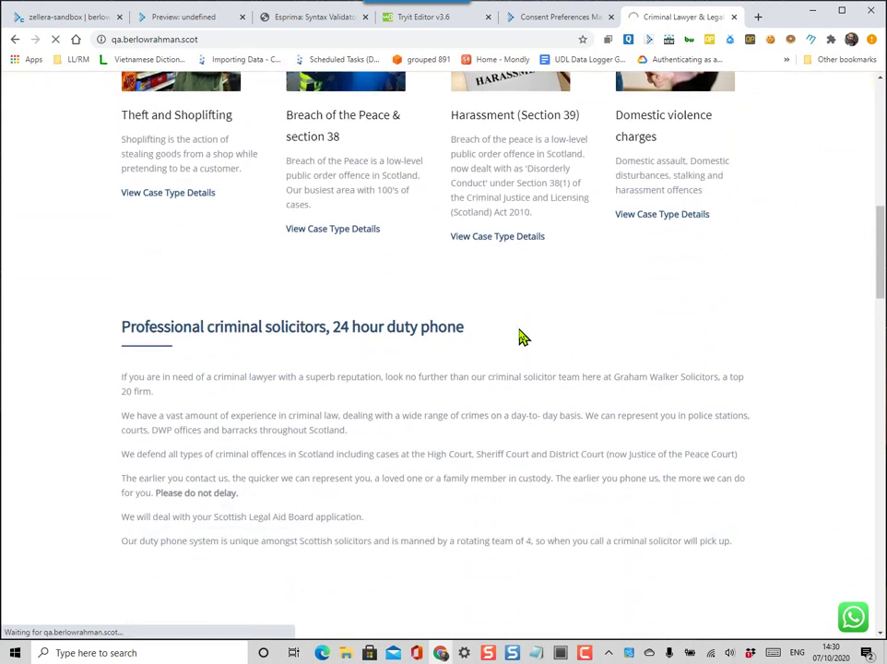
scroll(520, 338, "up", 10)
scroll(519, 337, "up", 2)
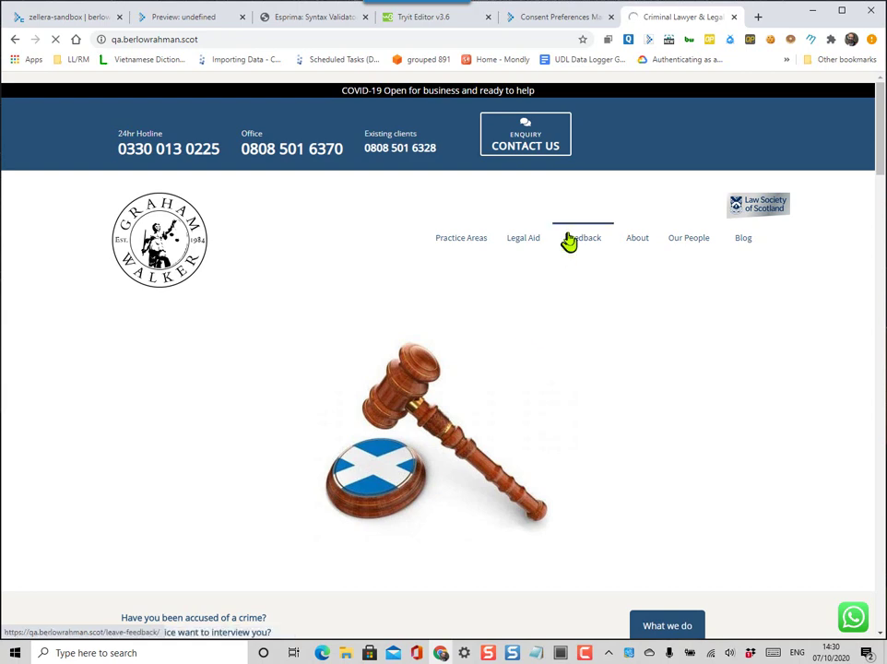
left_click(534, 654)
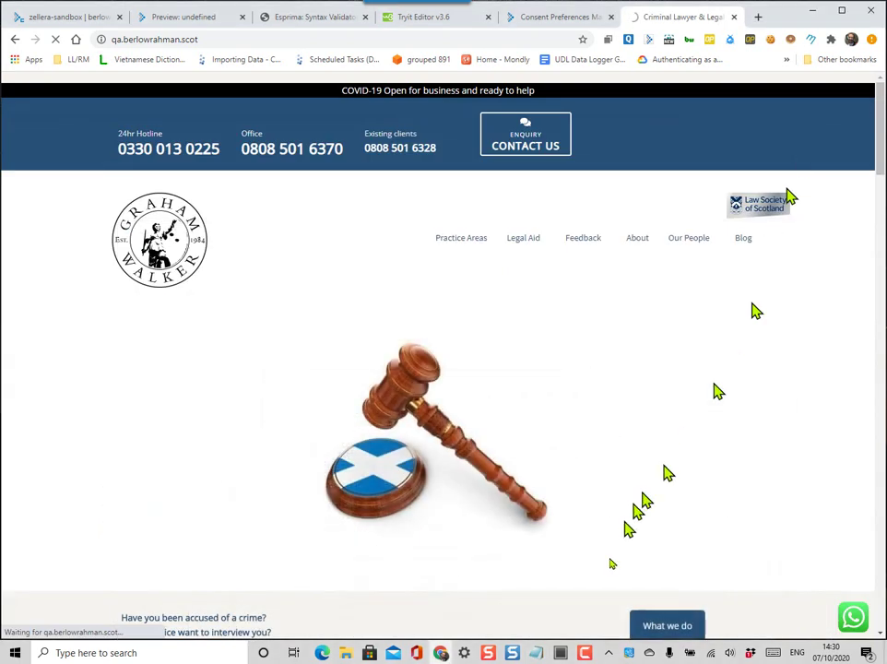
left_click(540, 654)
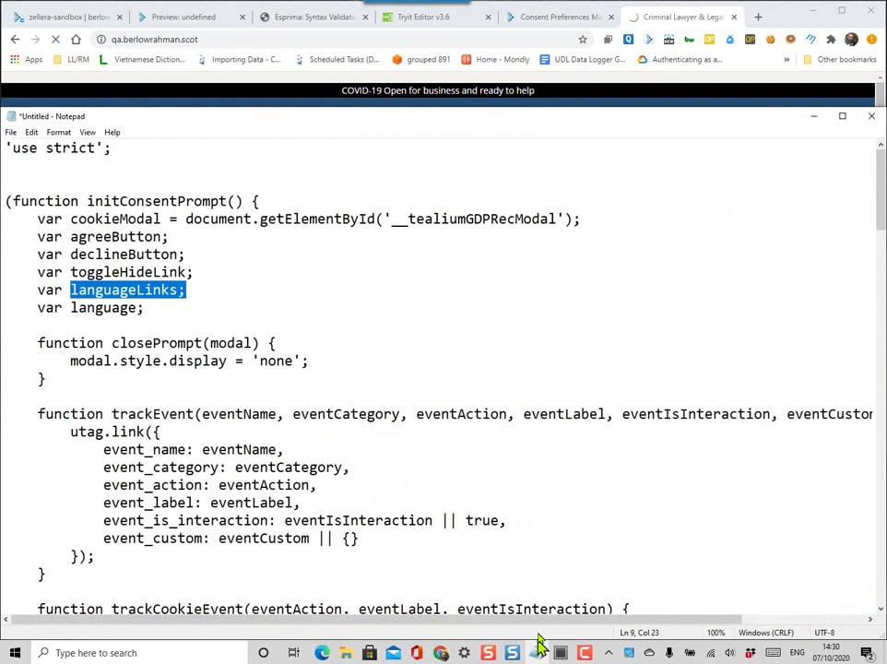
left_click(813, 114)
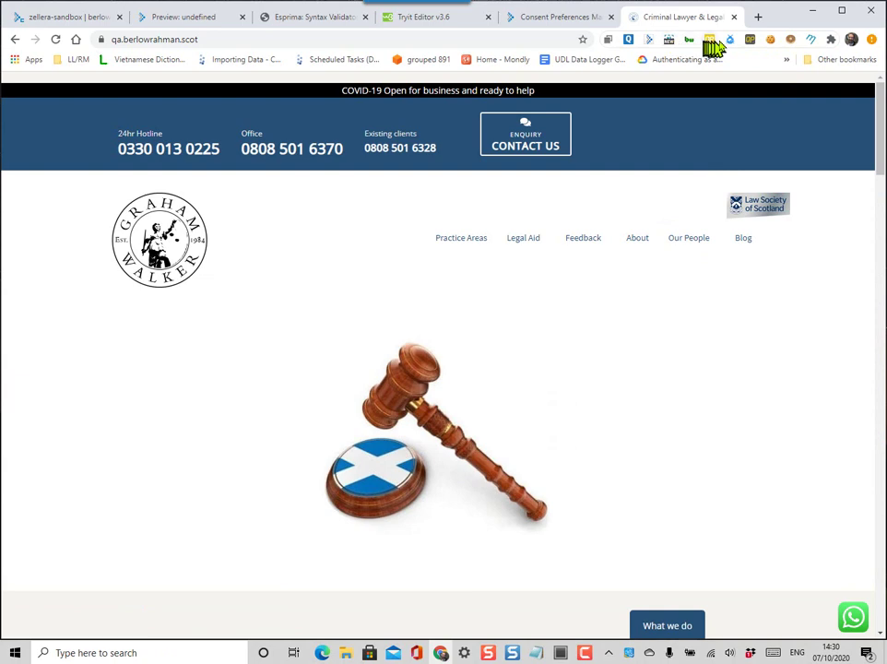
- Delete all cookies stored for qa.berlowrahman.scot with the cookie editor extension and reload the page
left_click(771, 40)
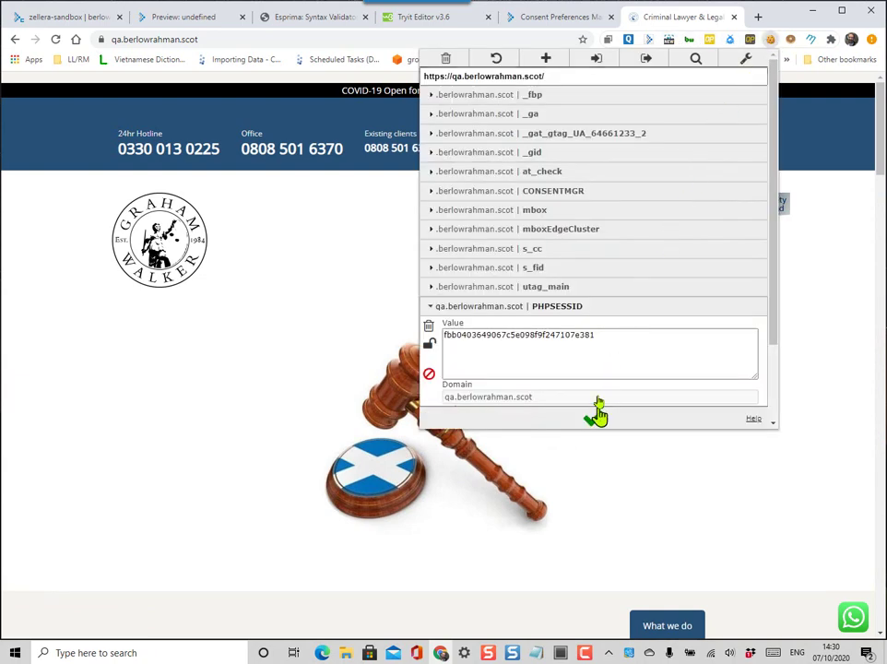
left_click(450, 59)
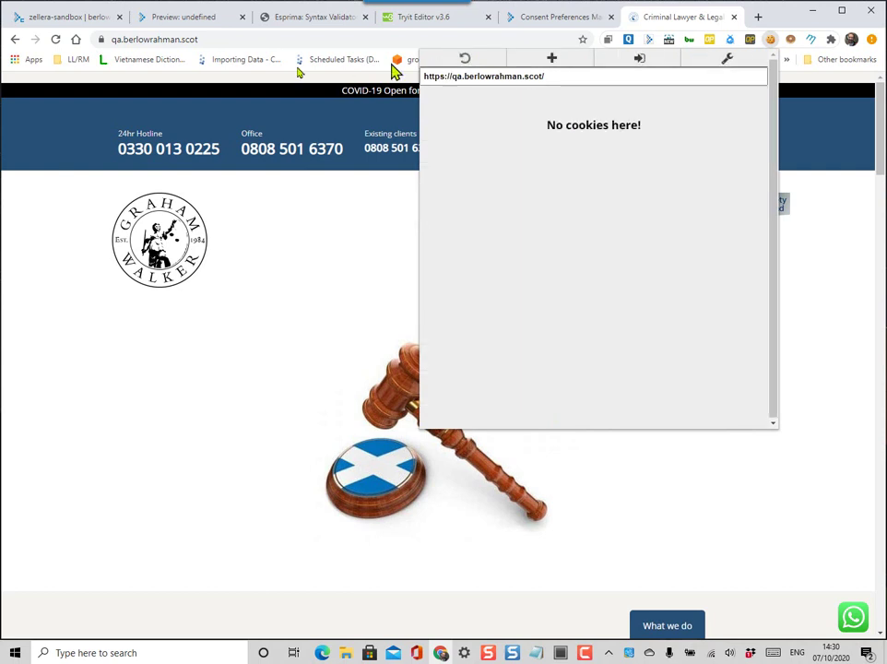
left_click(56, 39)
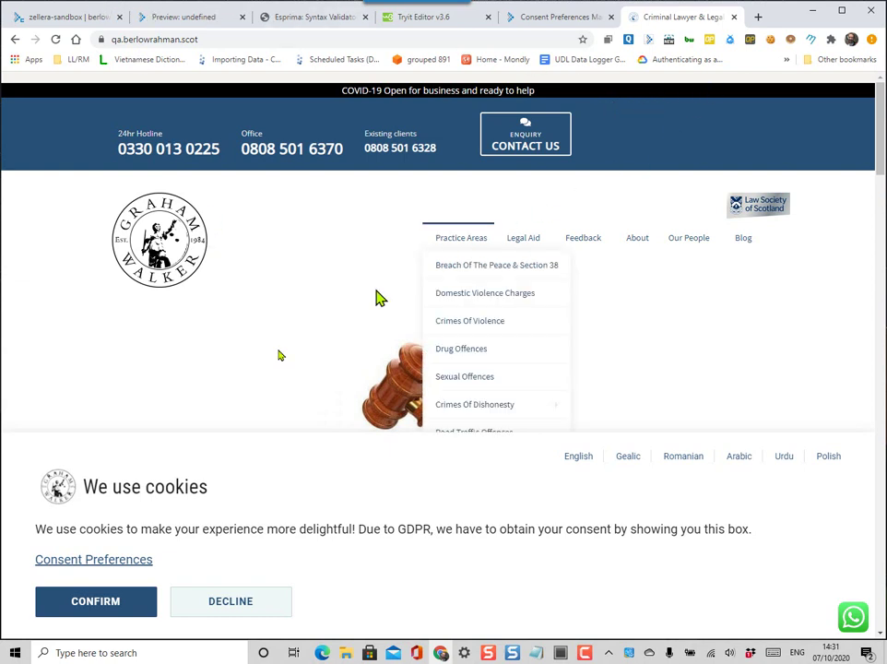
- Open Consent Preferences from the QA site's cookie prompt and look through its categories and consent toggles
left_click(121, 572)
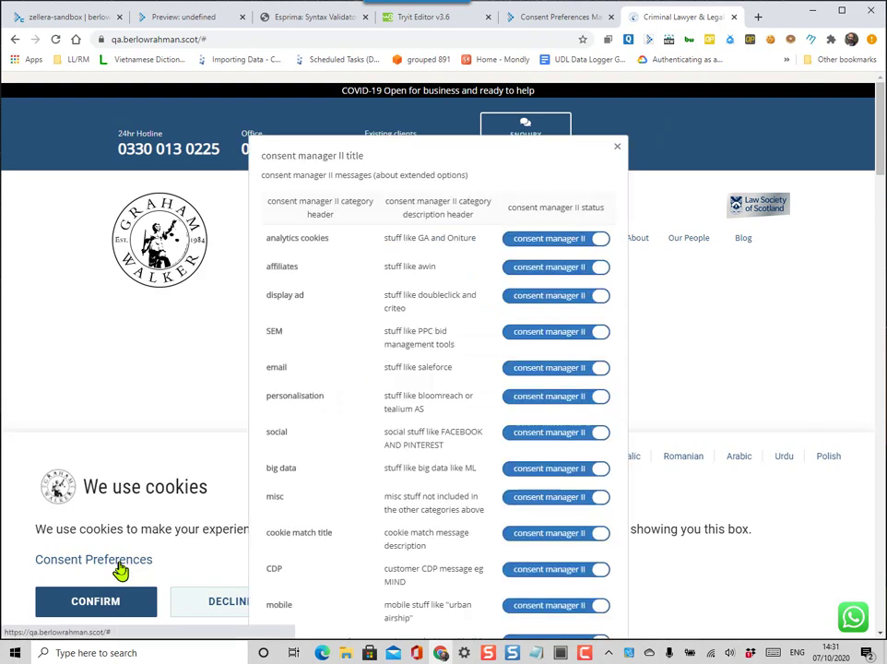
scroll(459, 394, "down", 3)
scroll(458, 394, "up", 2)
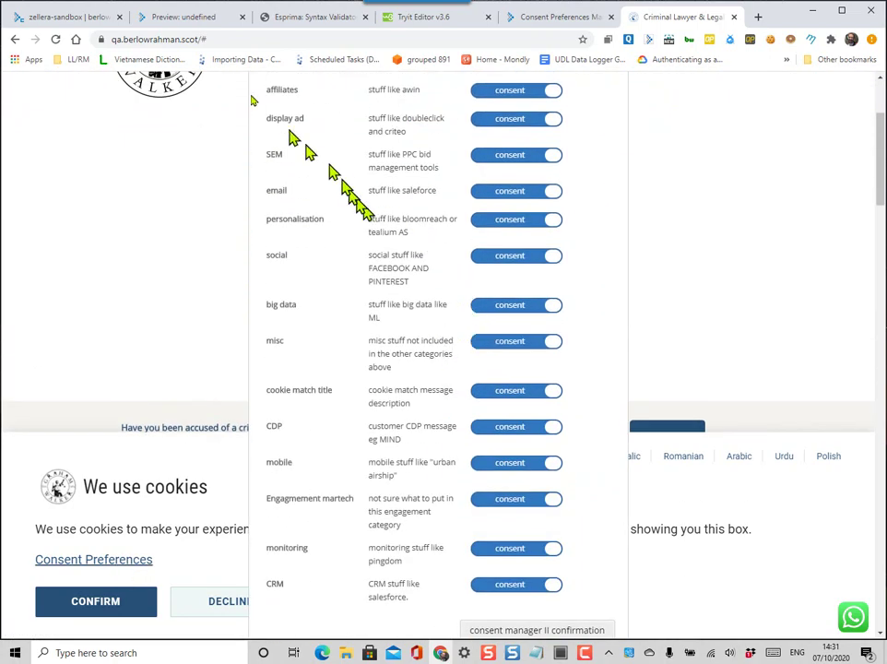
- Switch to the Tealium browser tab, open the Consent Preferences Dialog's content for editing, and review its text through to the custom parameters
left_click(88, 22)
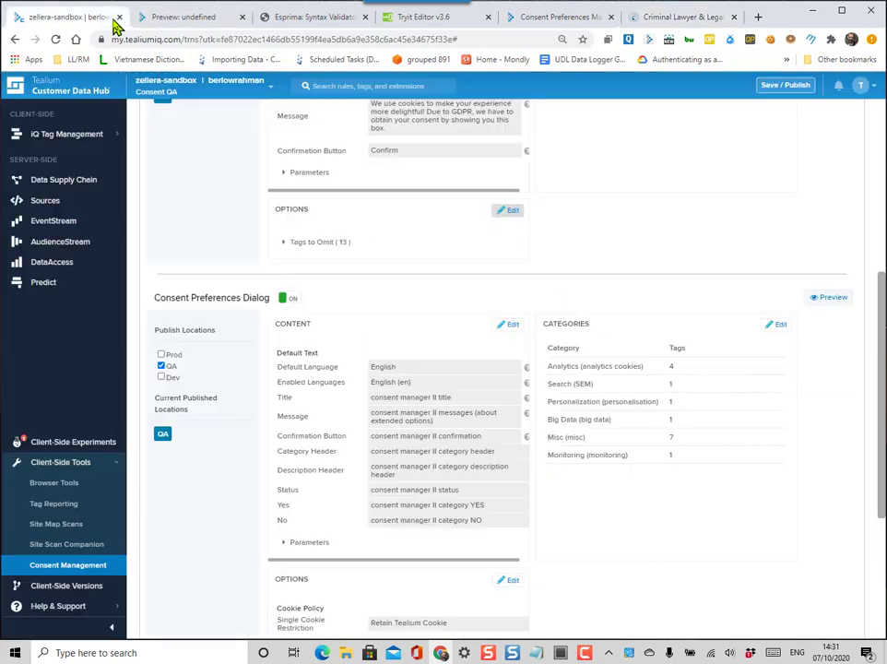
left_click(505, 327)
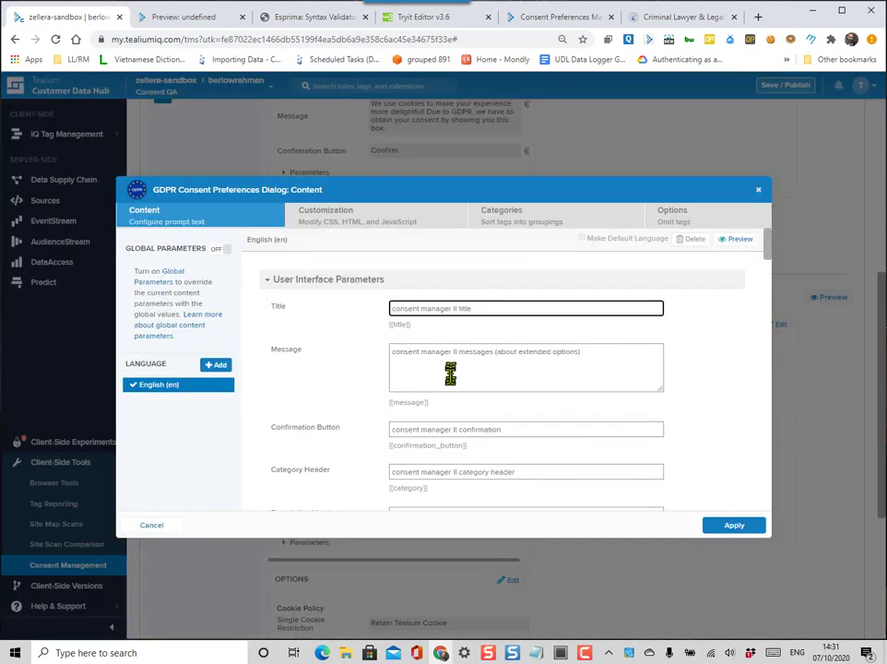
scroll(451, 376, "down", 5)
scroll(452, 388, "down", 10)
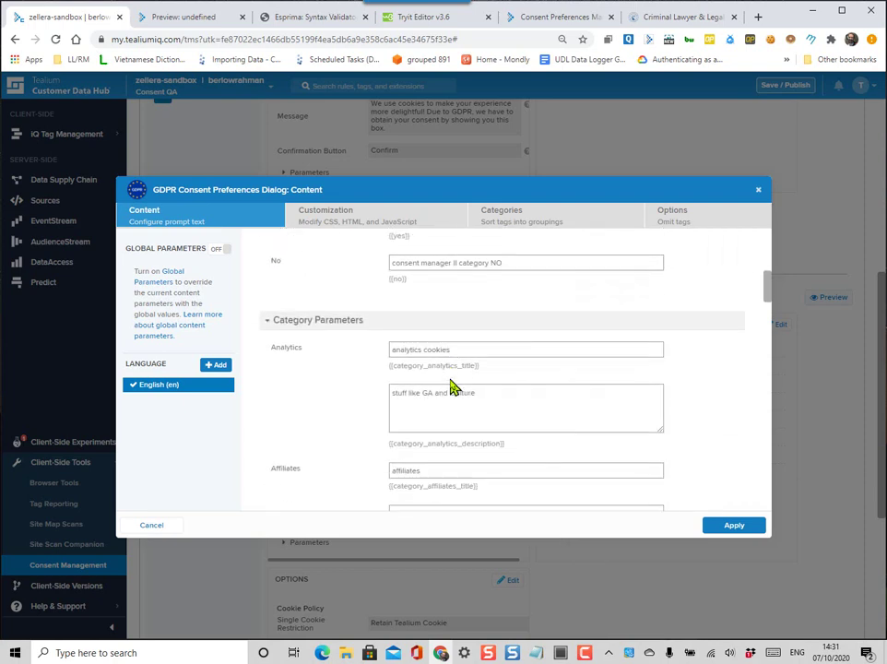
left_click(353, 220)
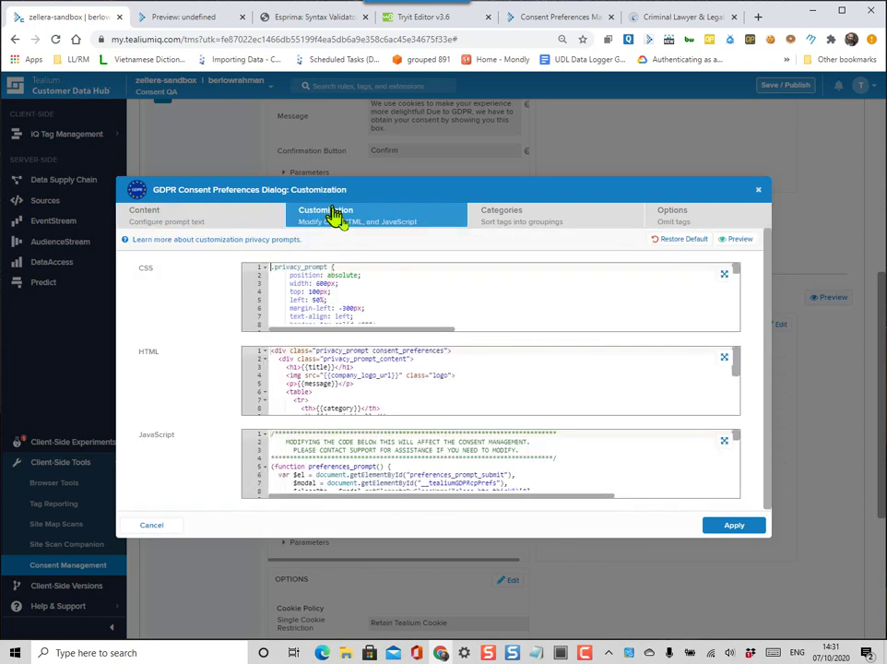
left_click(509, 222)
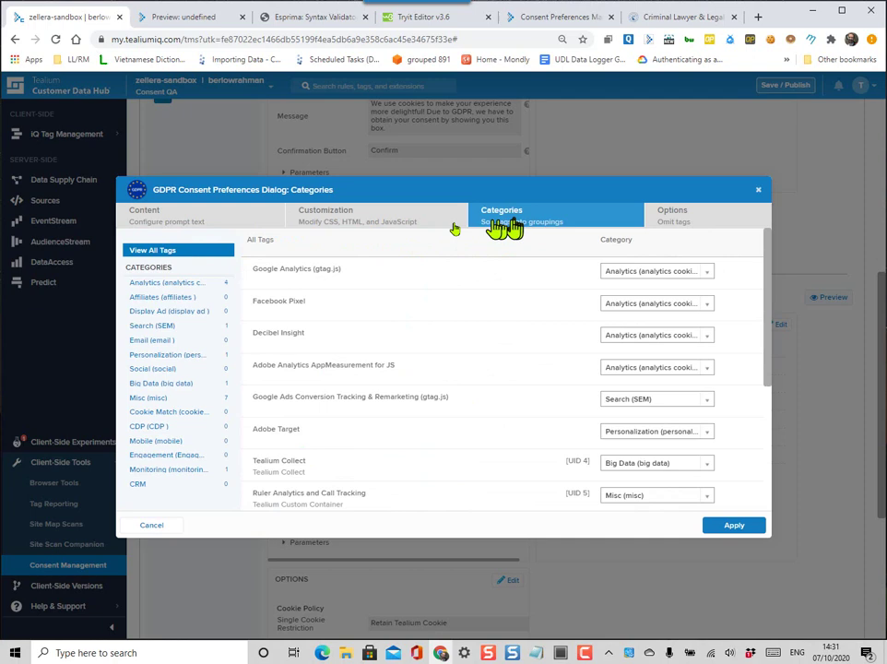
left_click(178, 214)
scroll(560, 461, "down", 5)
scroll(561, 461, "down", 10)
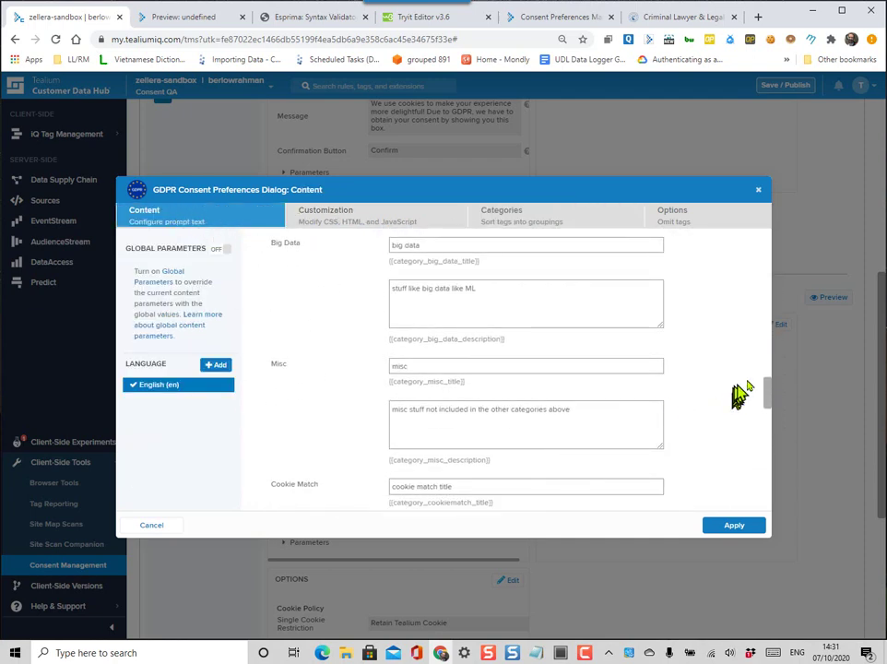
left_click_drag(771, 389, 761, 521)
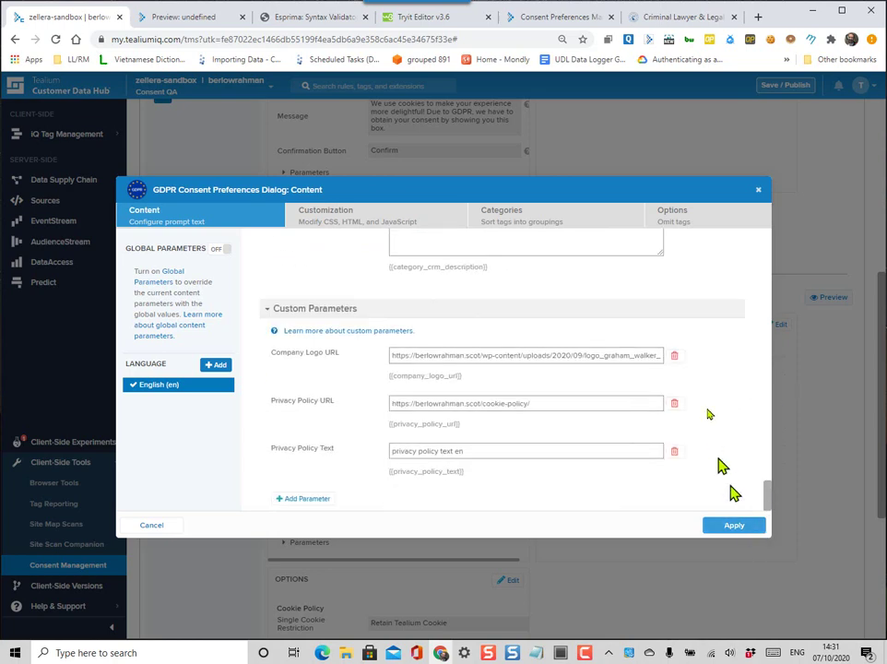
- Examine the dialog's default opt-in state and tags to omit, and revisit its content and customization settings
left_click(671, 221)
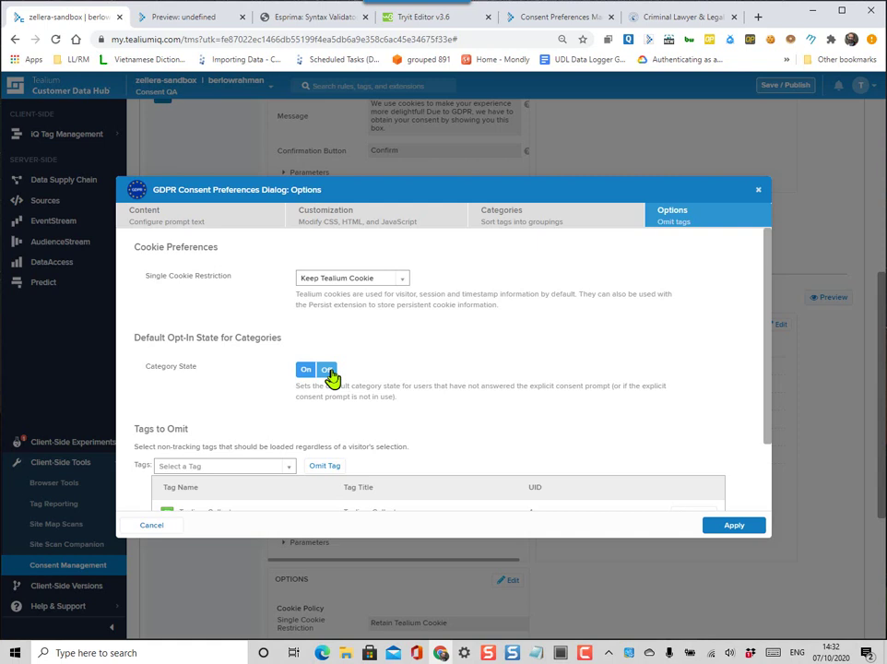
scroll(424, 354, "down", 2)
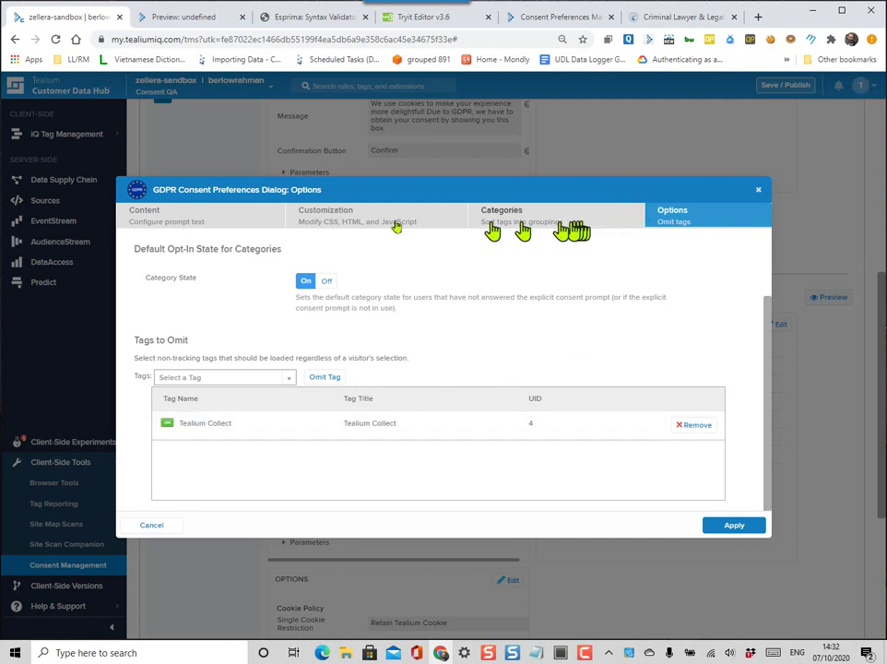
left_click(208, 227)
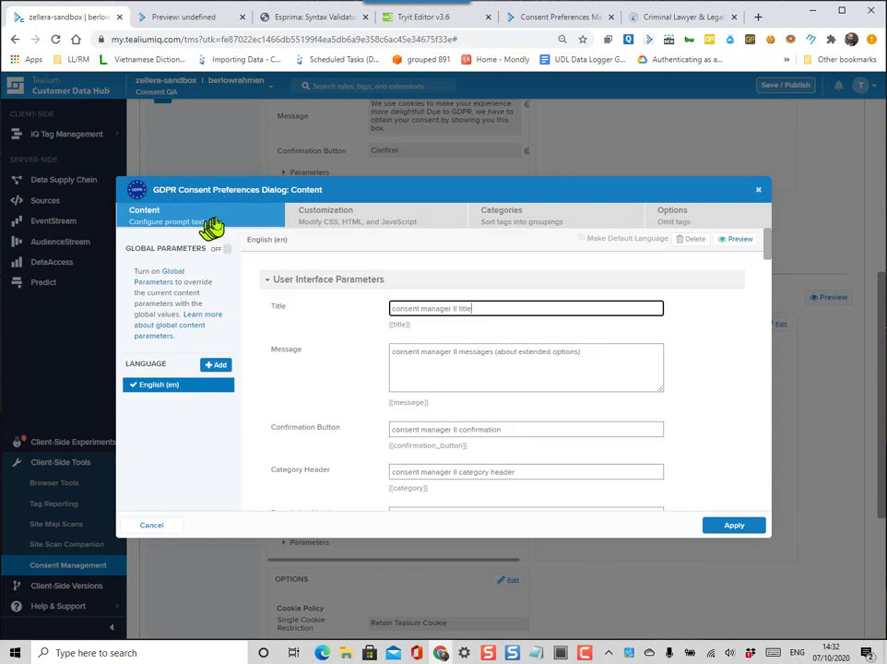
left_click(365, 225)
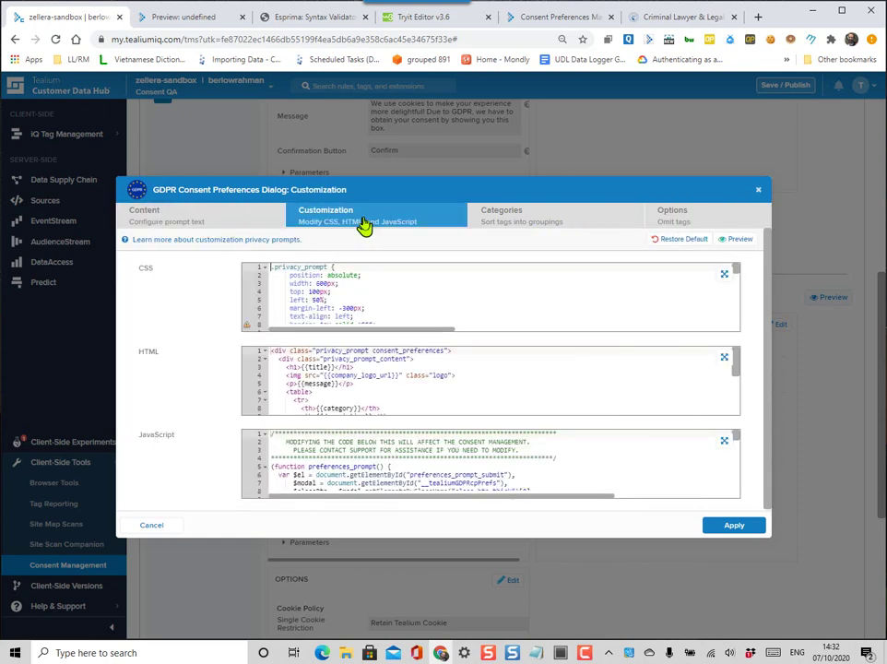
left_click(198, 221)
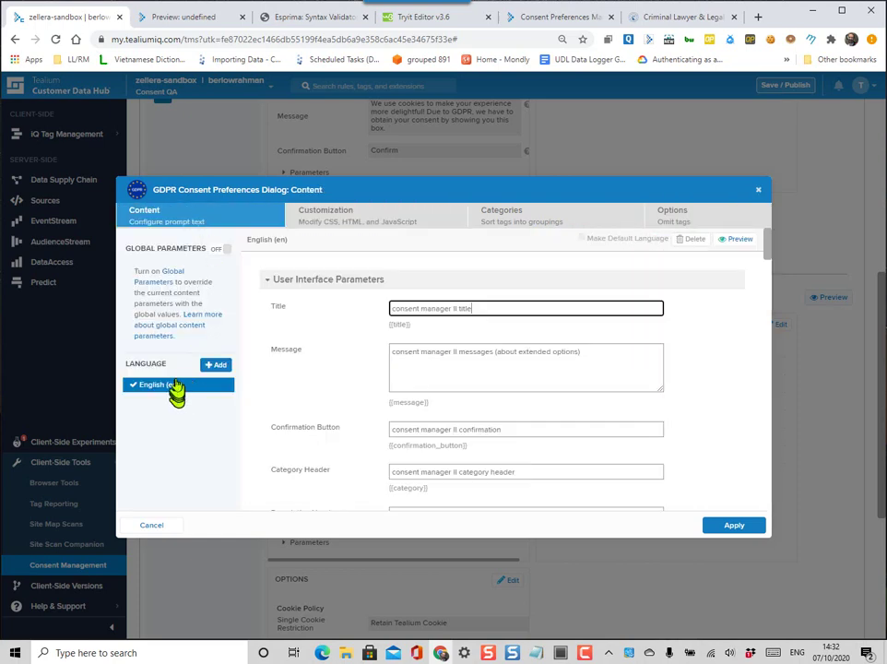
left_click(360, 230)
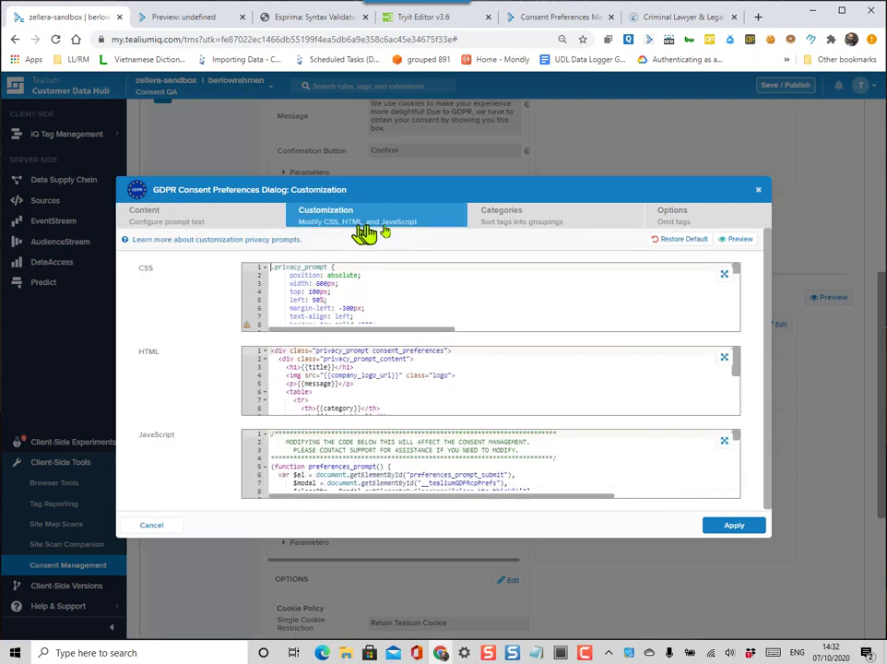
- Review how all tags are sorted into categories and select Monitoring (monitoring) for Tealium Benchmark
left_click(489, 218)
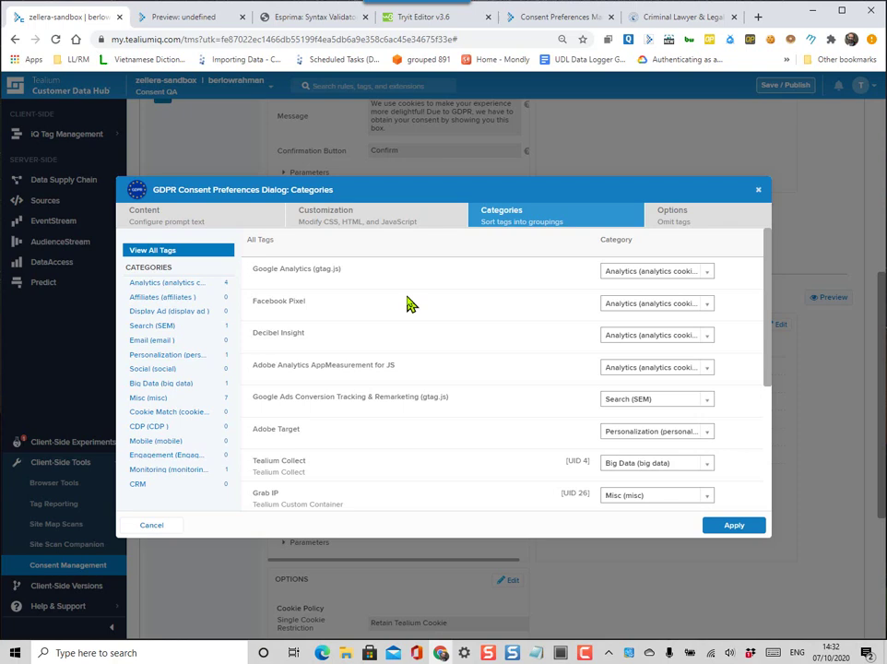
scroll(410, 305, "down", 5)
scroll(382, 356, "up", 5)
scroll(449, 394, "down", 5)
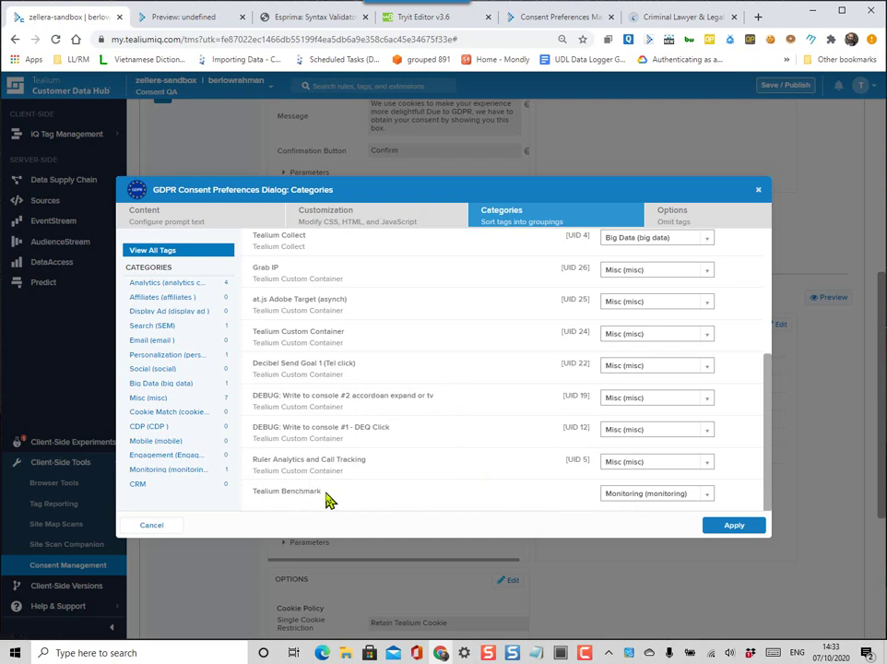
left_click(709, 500)
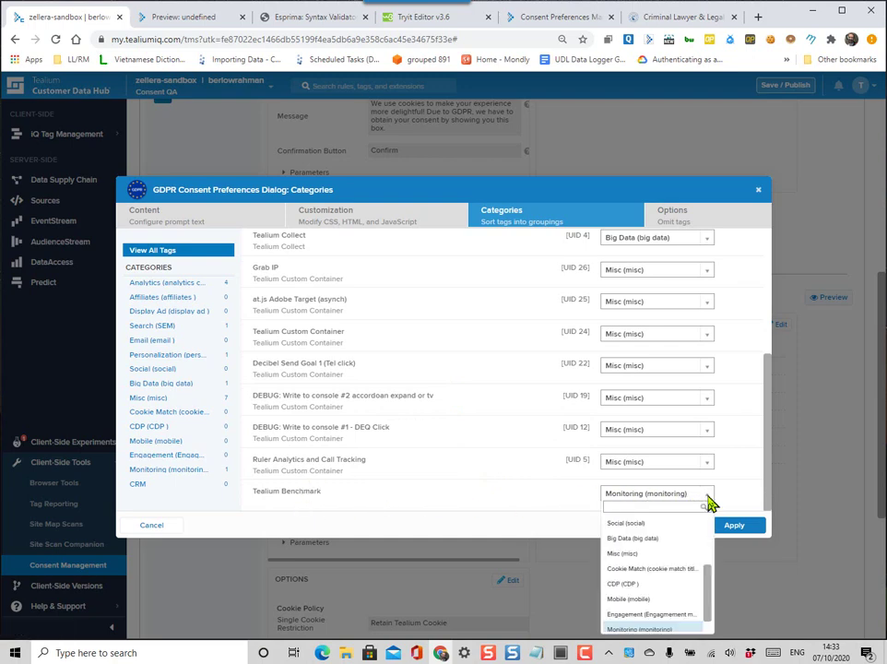
left_click(646, 629)
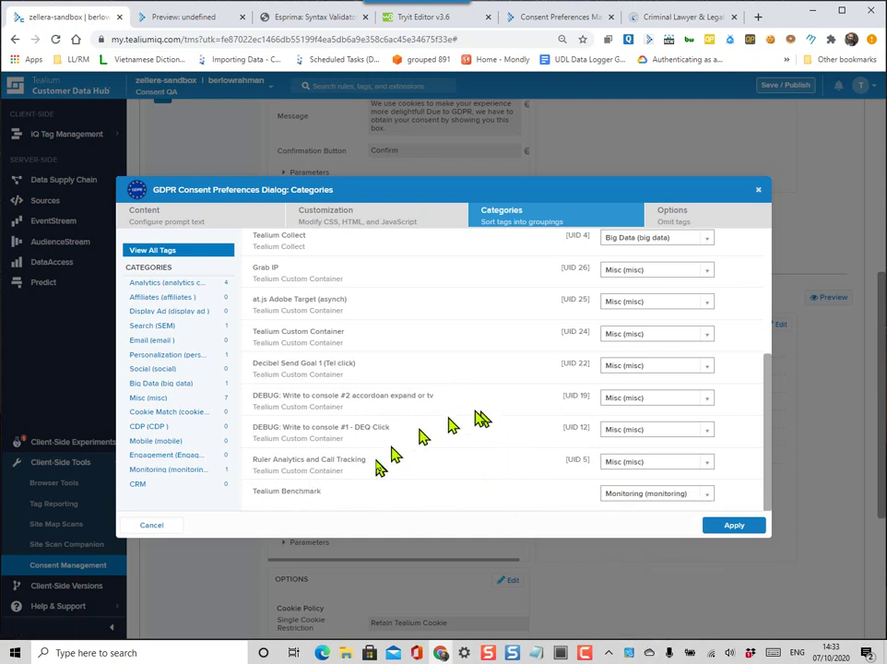
- Assign the Ruler Analytics and Call Tracking tag to the Analytics (analytics cookies) category
left_click(644, 466)
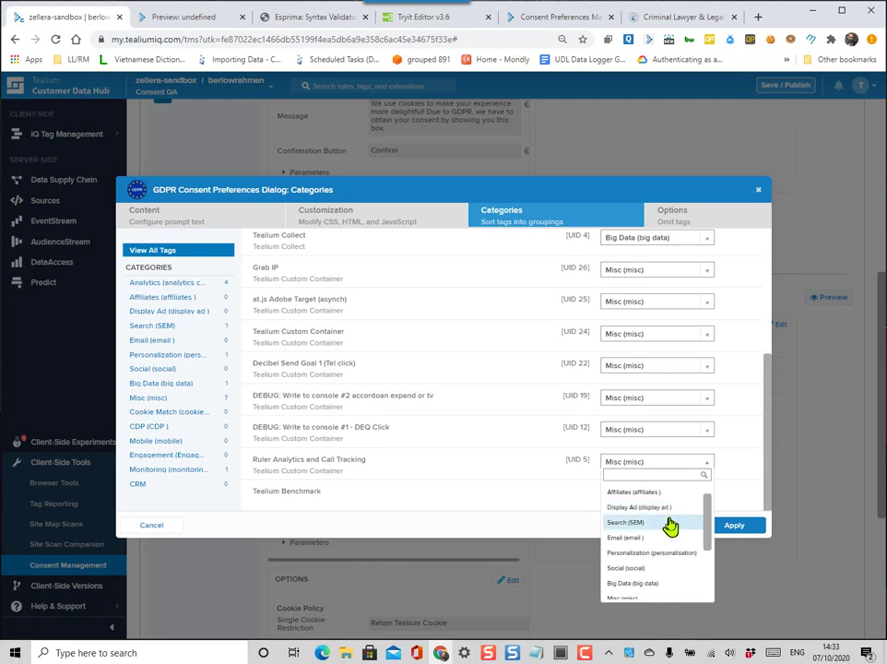
scroll(670, 524, "down", 2)
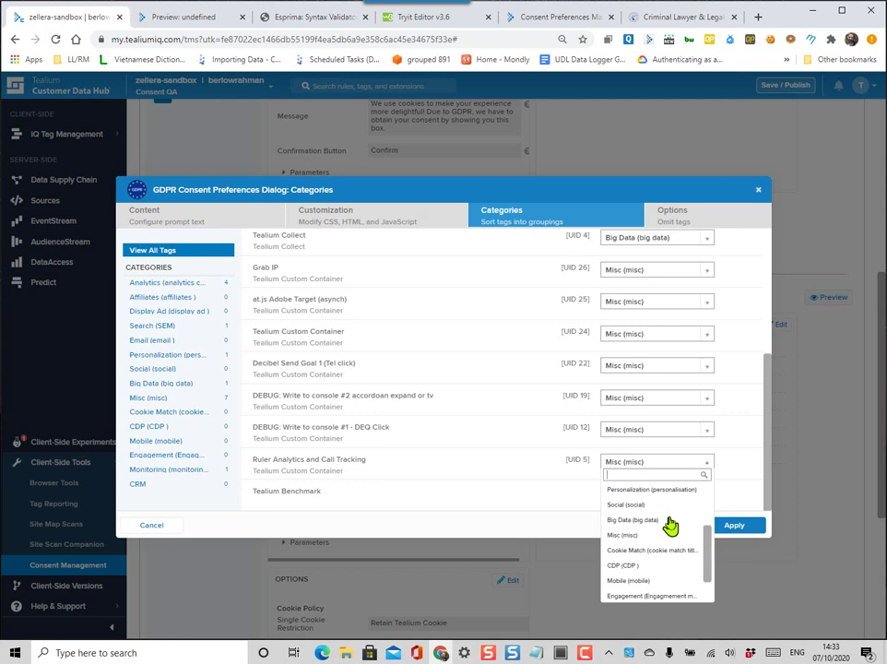
scroll(671, 525, "down", 2)
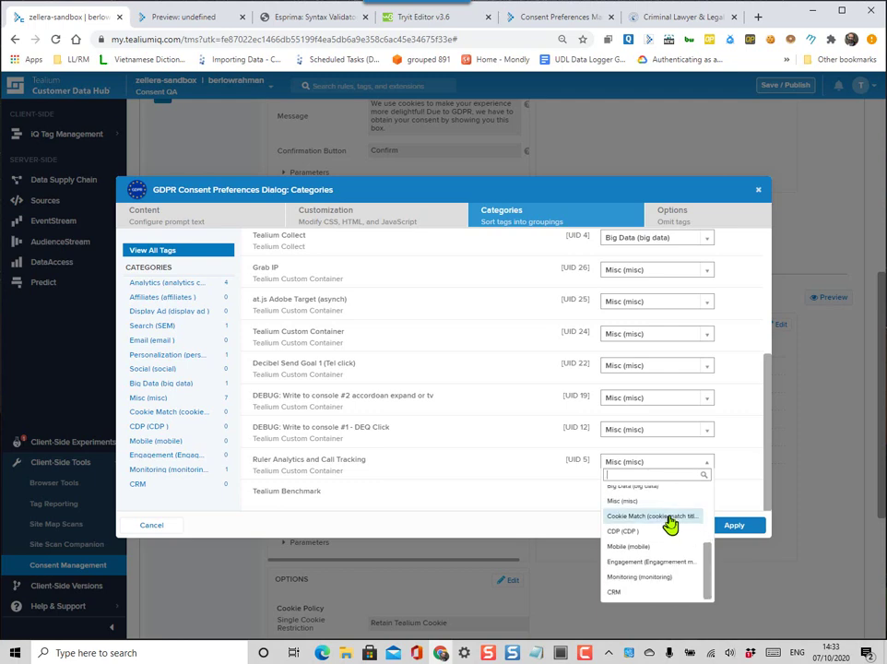
scroll(670, 524, "up", 4)
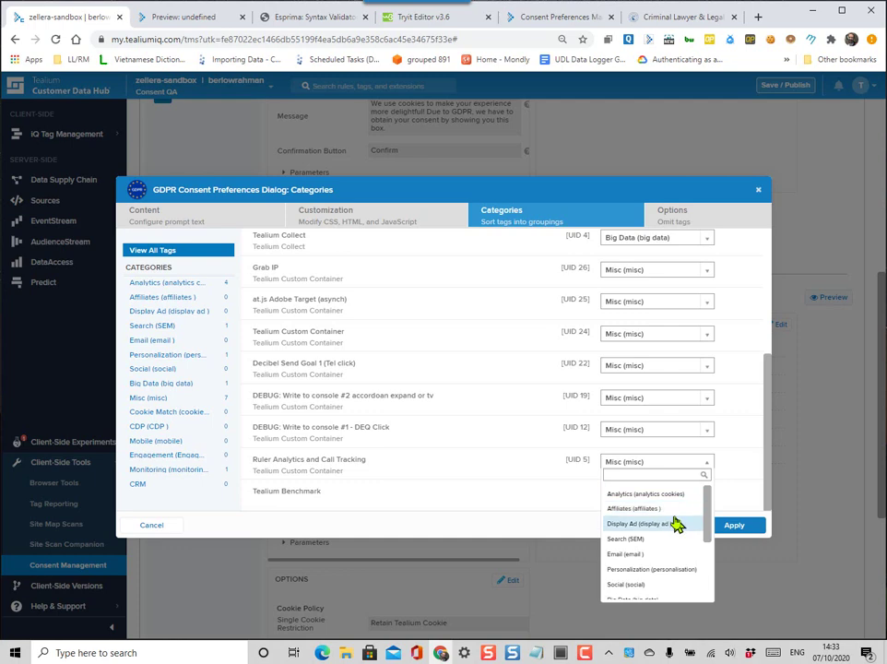
scroll(677, 524, "down", 2)
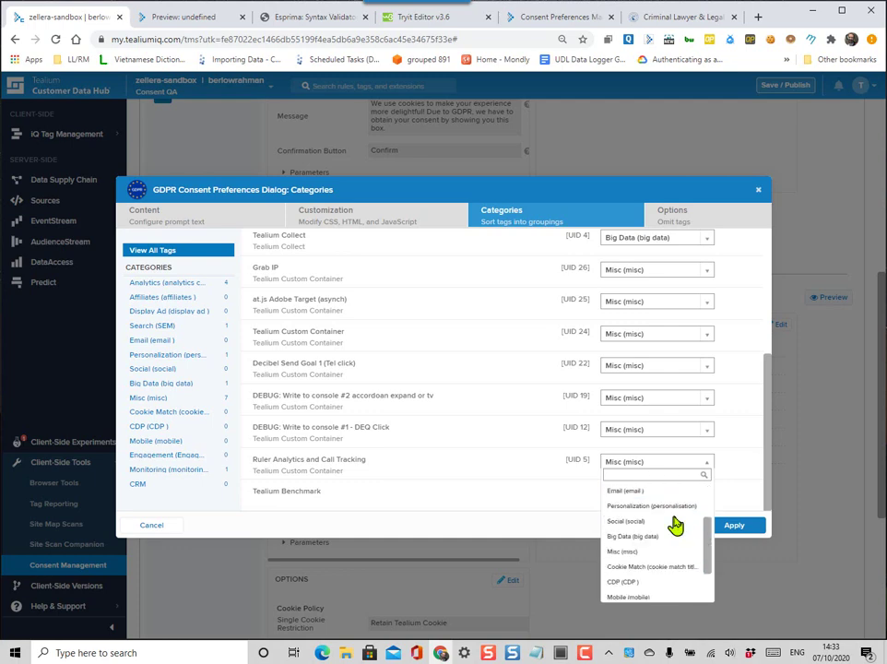
scroll(676, 521, "up", 2)
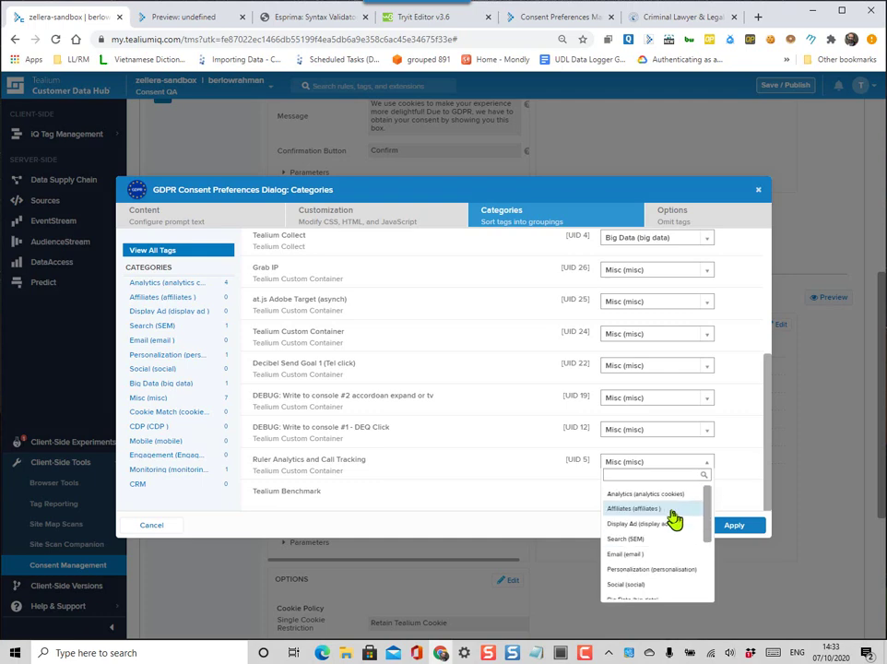
left_click(660, 496)
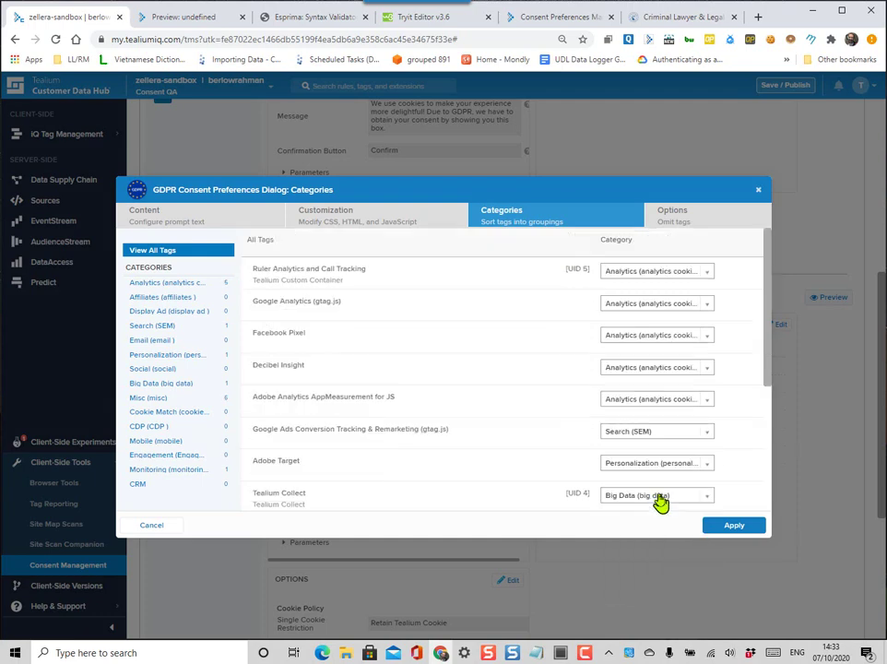
- Add the Ruler Analytics and Call Tracking tag to the Consent Preferences Dialog's tags to omit
scroll(567, 433, "down", 2)
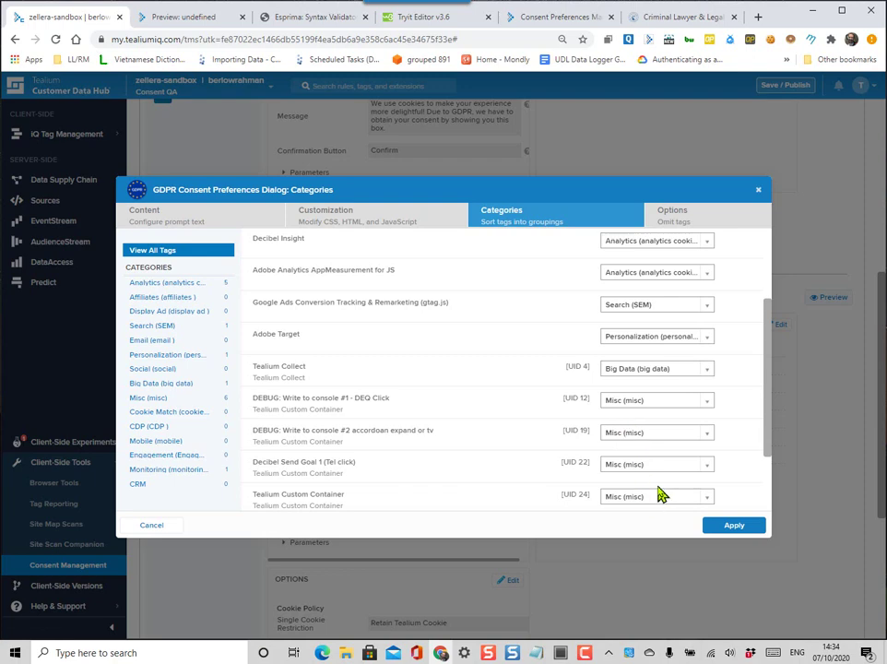
left_click(687, 218)
left_click(280, 461)
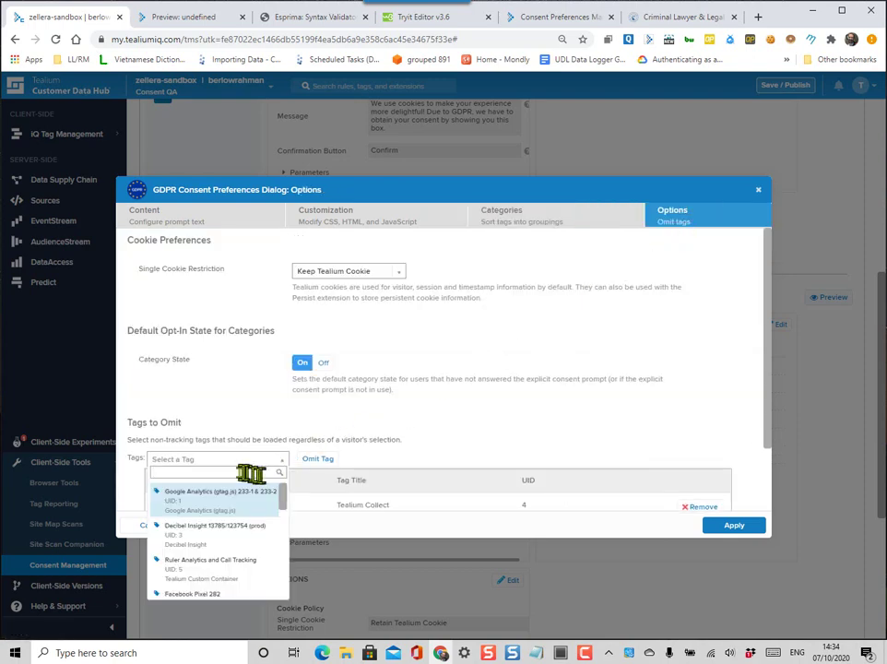
type("ruke")
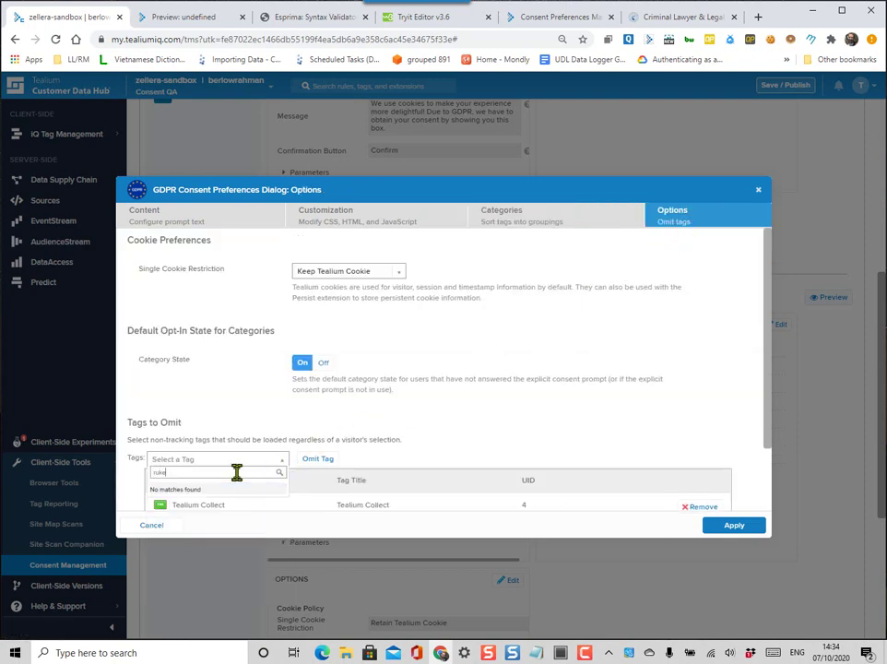
key("BackSpace")
key("BackSpace")
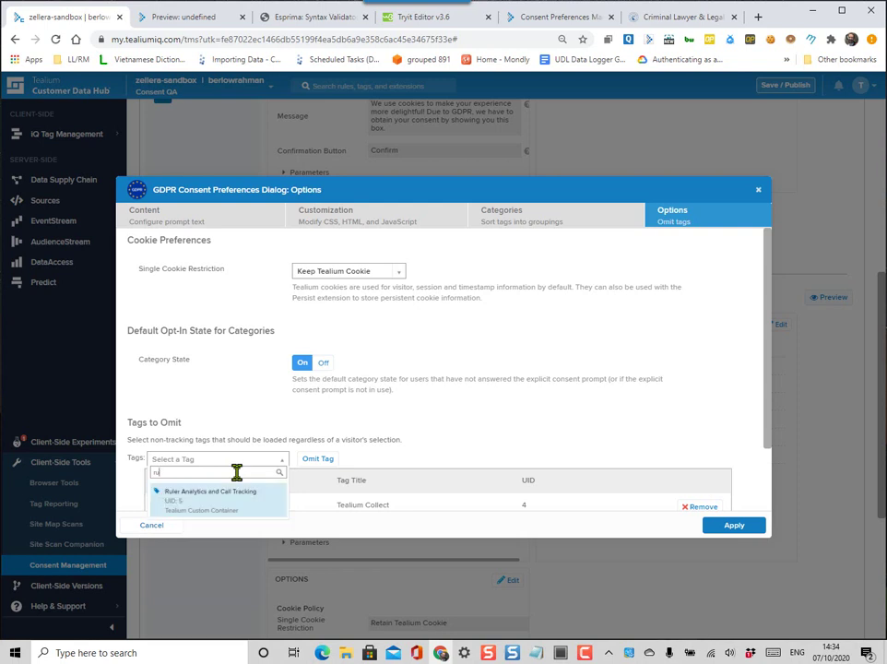
left_click(188, 499)
scroll(462, 454, "down", 2)
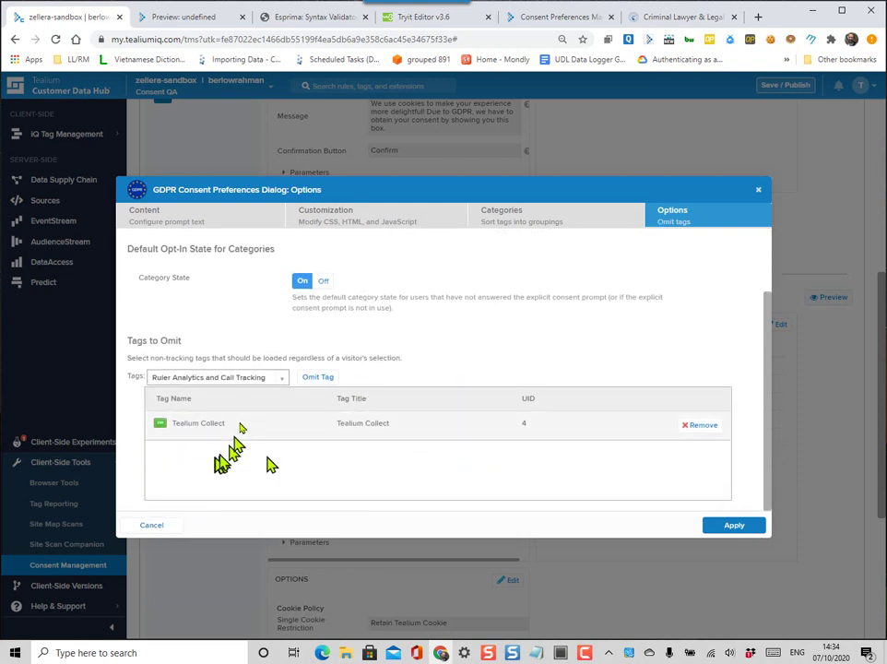
left_click(308, 380)
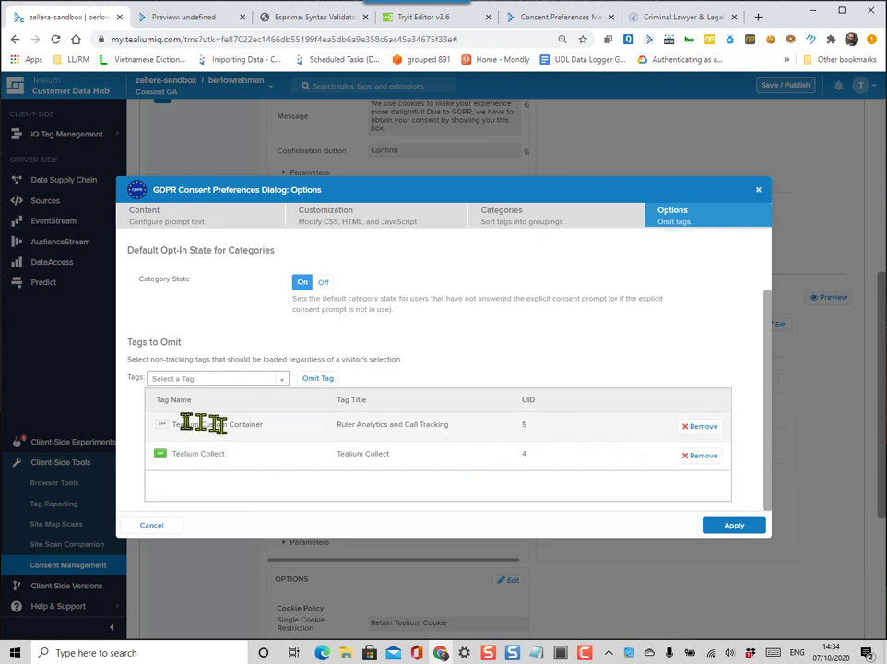
- Search the tags available to omit for "ruler" and browse the full tag list without selecting anything
left_click(280, 386)
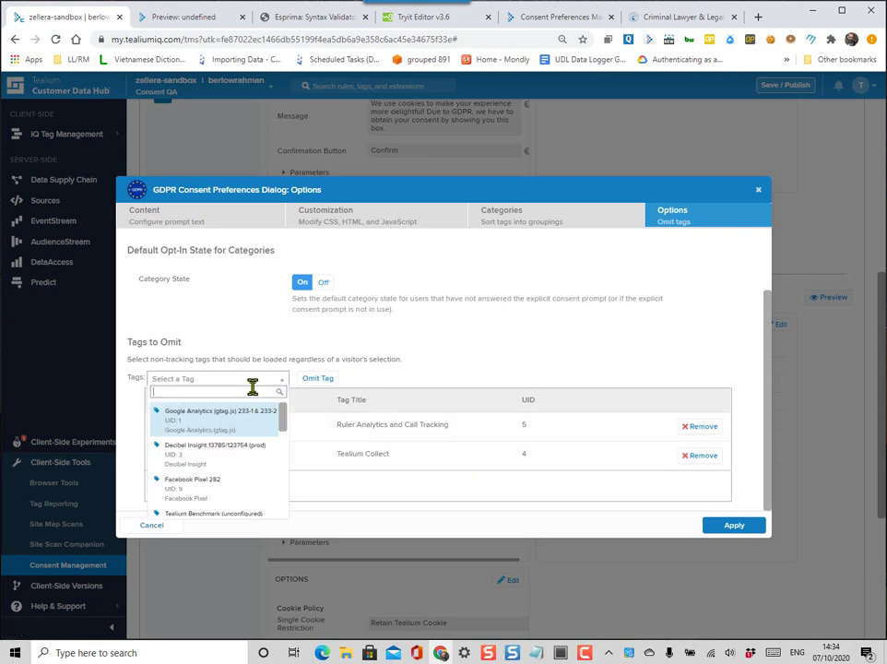
type("ruler")
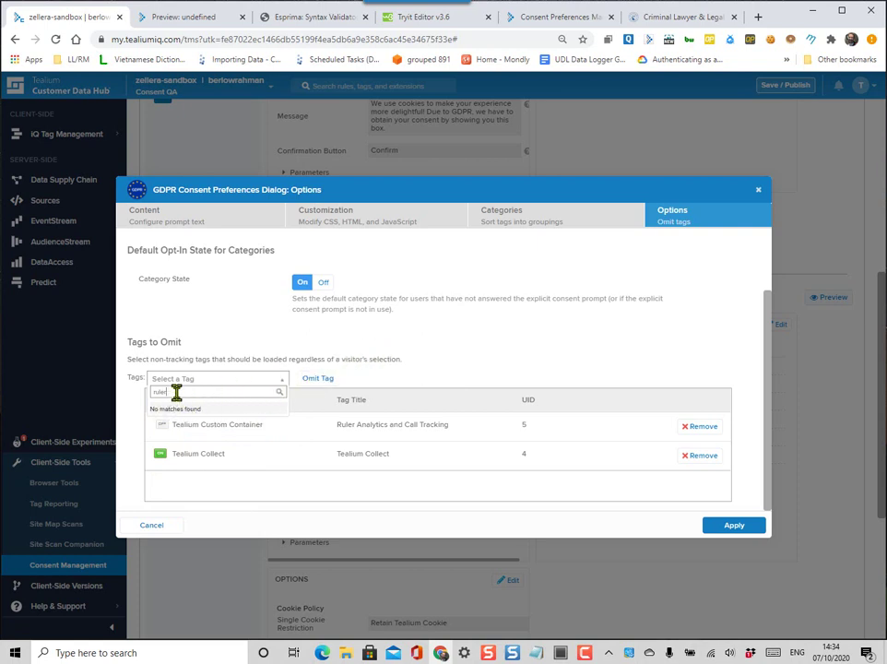
key("BackSpace")
key("BackSpace")
key("BackSpace")
key("BackSpace")
key("BackSpace")
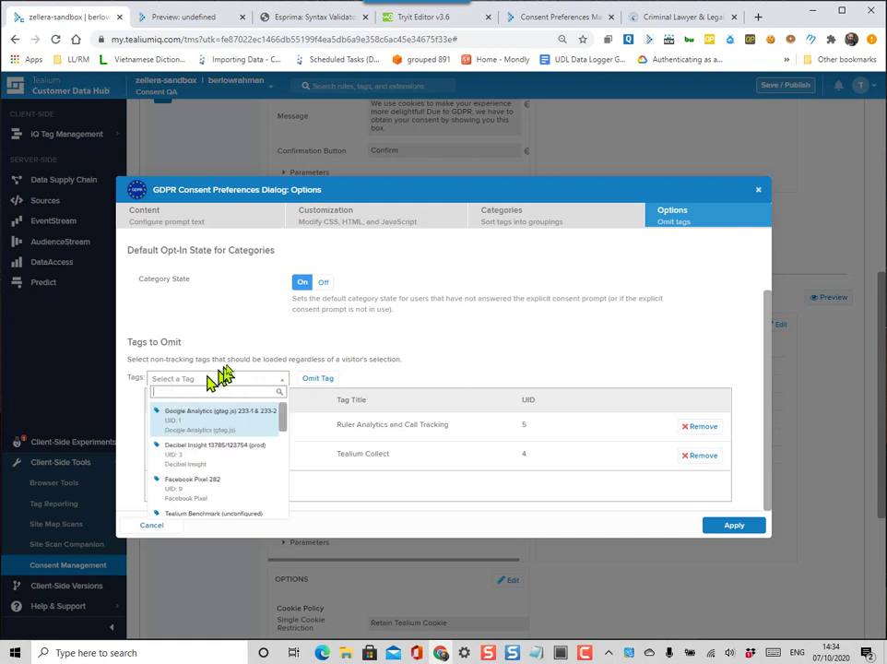
scroll(249, 479, "down", 10)
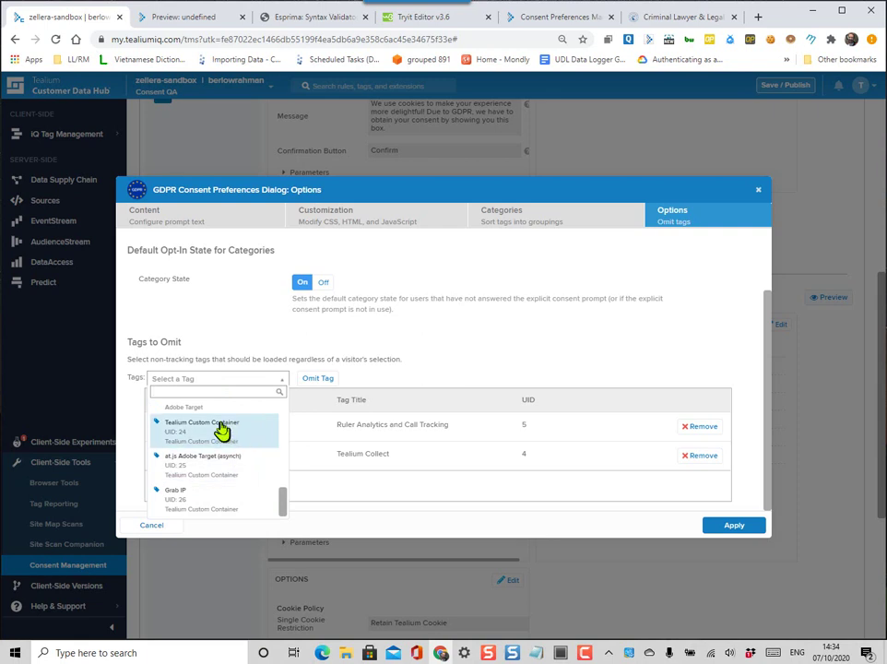
scroll(228, 426, "up", 1)
left_click(406, 356)
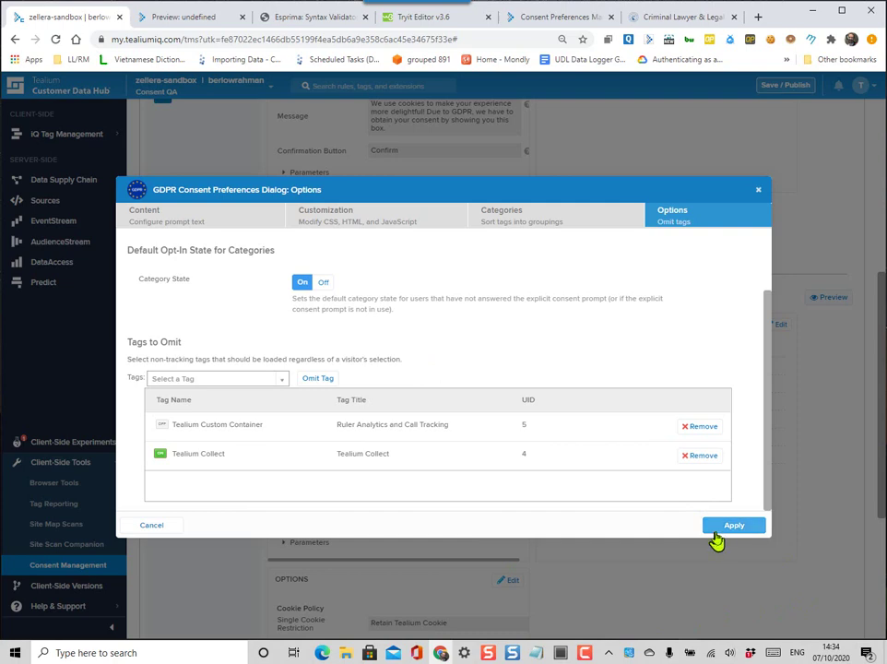
- Review the Single Cookie Restriction choices in the Consent Preferences Dialog's cookie preferences
scroll(630, 314, "up", 1)
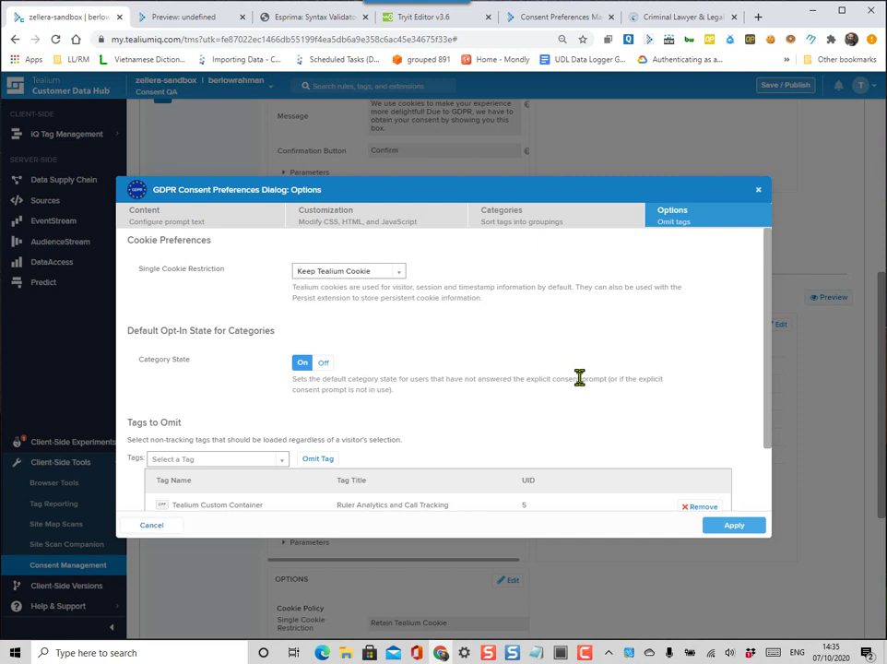
left_click(402, 273)
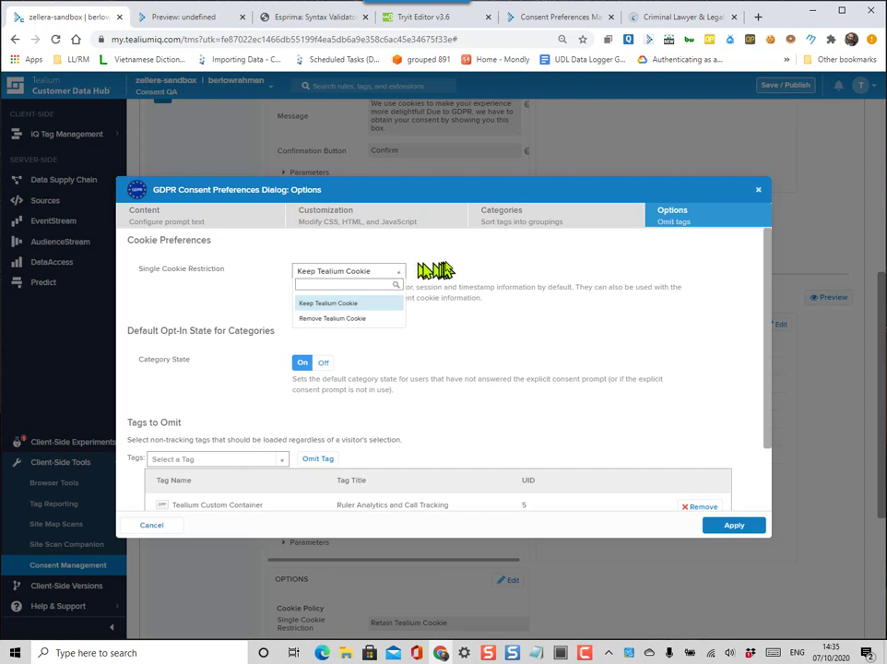
left_click(441, 288)
- Switch to the QA website and inspect the value of its CONSENTMGR cookie
key("ctrl+shift+Tab")
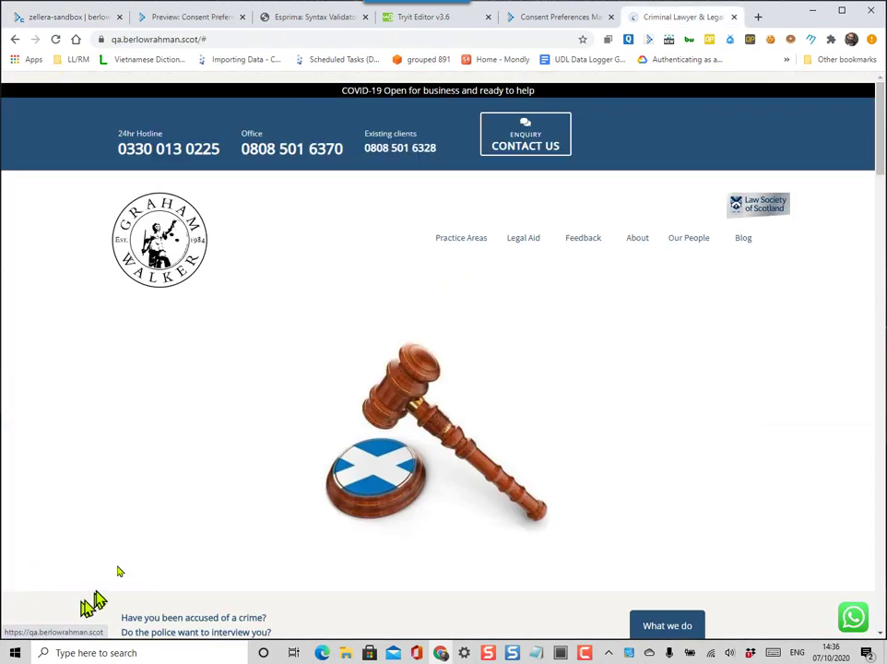
left_click(771, 42)
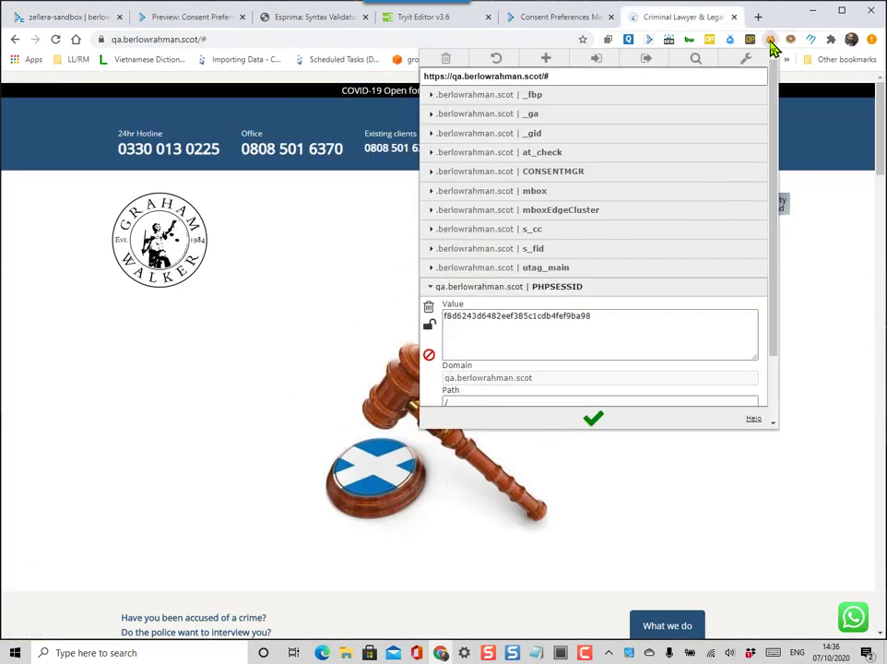
left_click(559, 175)
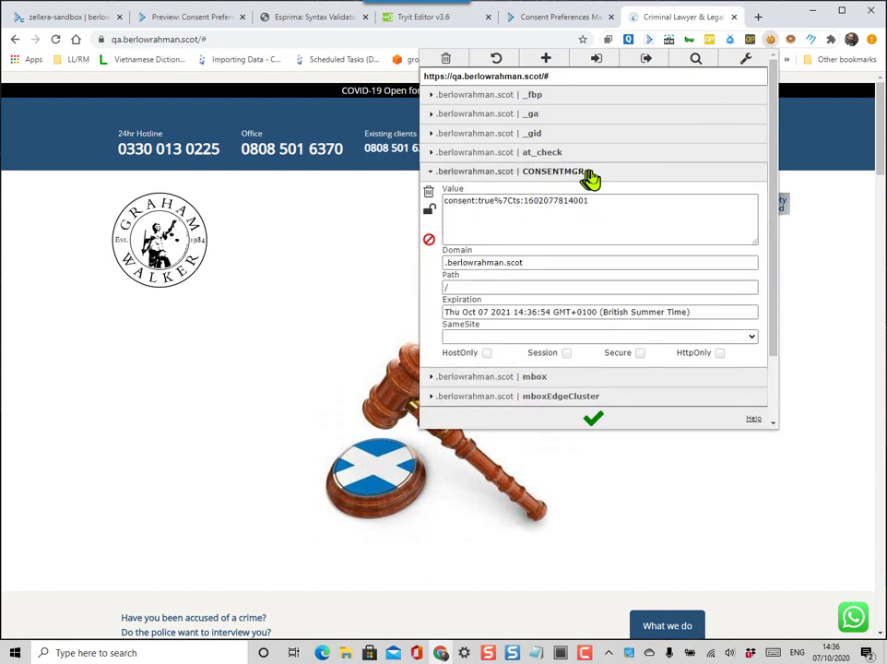
left_click_drag(580, 200, 431, 206)
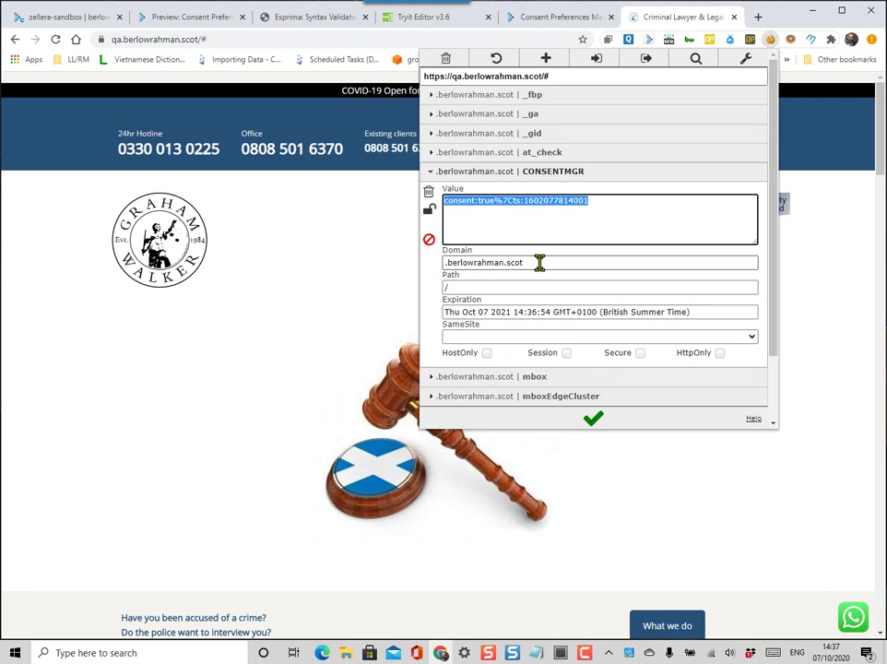
left_click(378, 253)
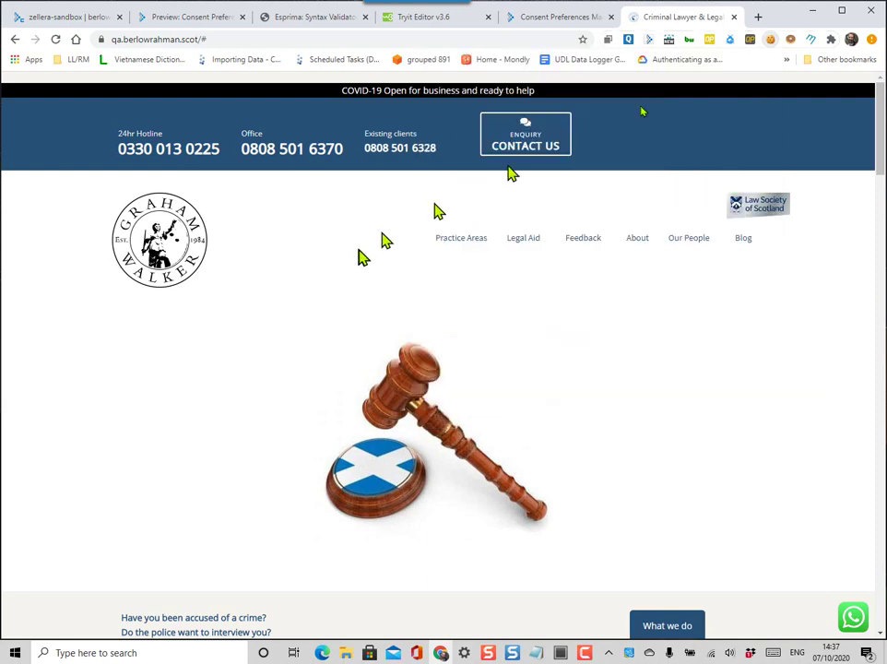
- Delete all cookies of the QA website and reload its home page at qa.berlowrahman.scot
left_click(771, 41)
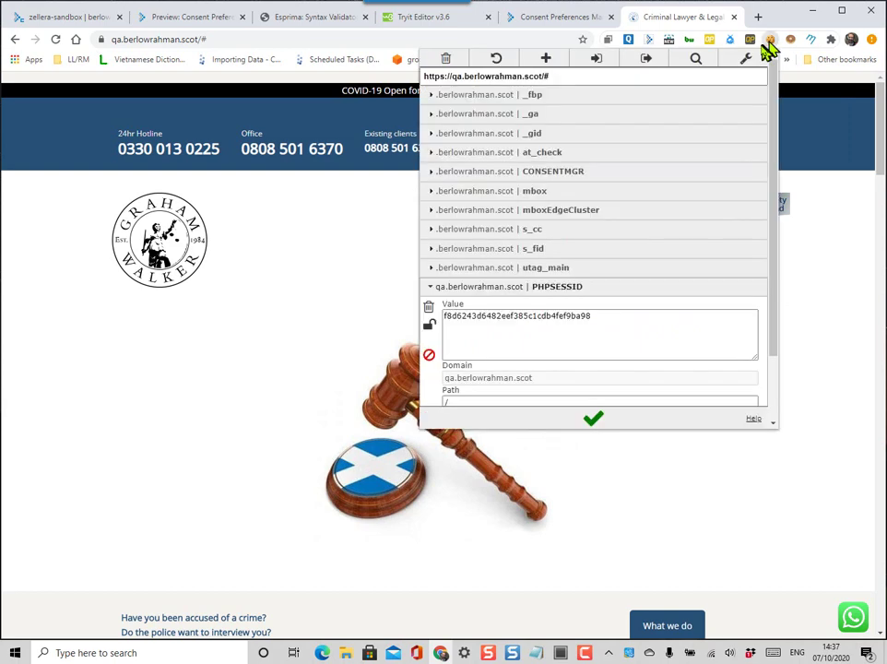
left_click(448, 61)
left_click(308, 188)
left_click(53, 40)
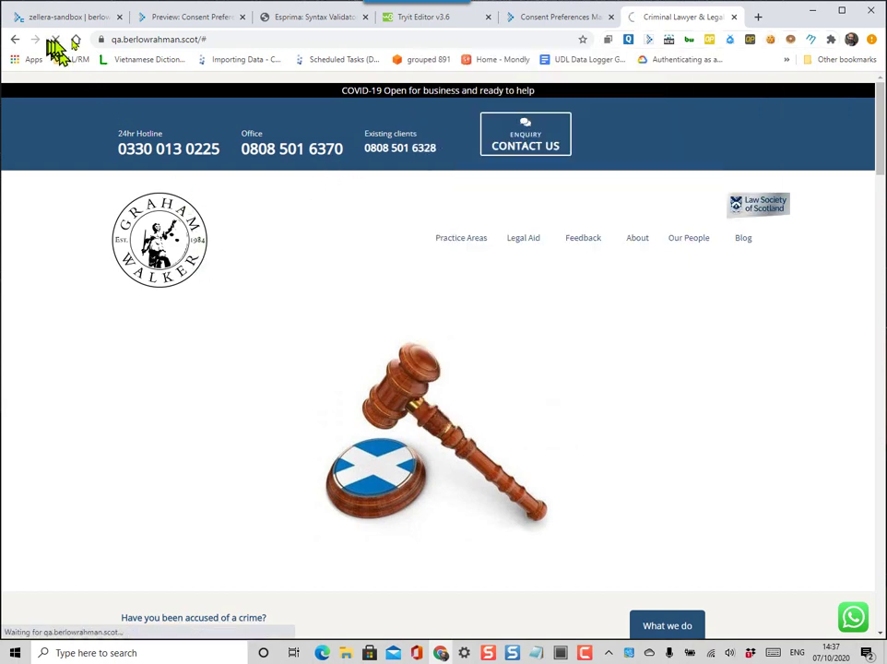
left_click(228, 39)
left_click(236, 39)
key("BackSpace")
key("BackSpace")
key("Return")
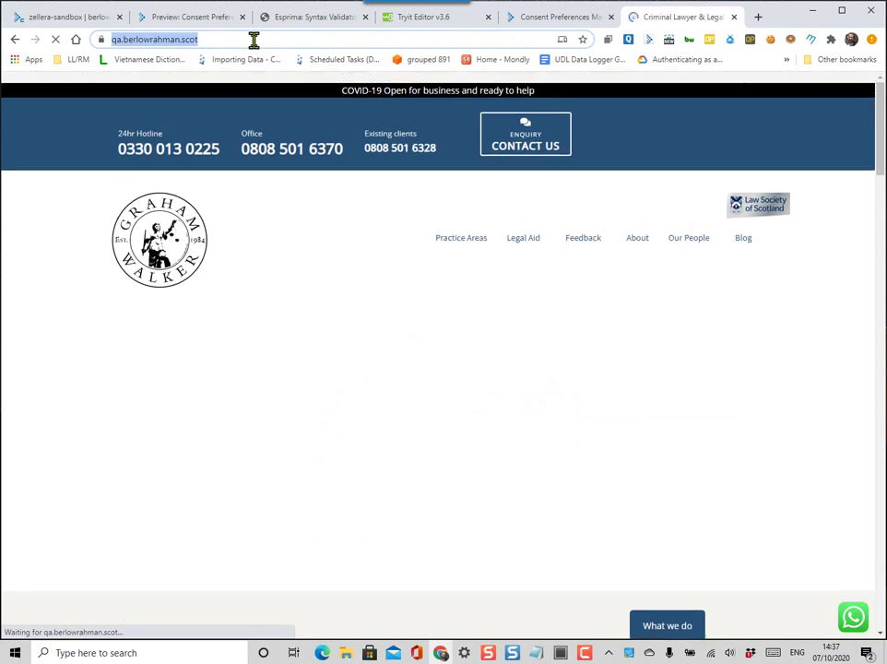
- Examine how the CONSENTMGR cookie value records consent for each category on the QA website
left_click(771, 41)
left_click(551, 191)
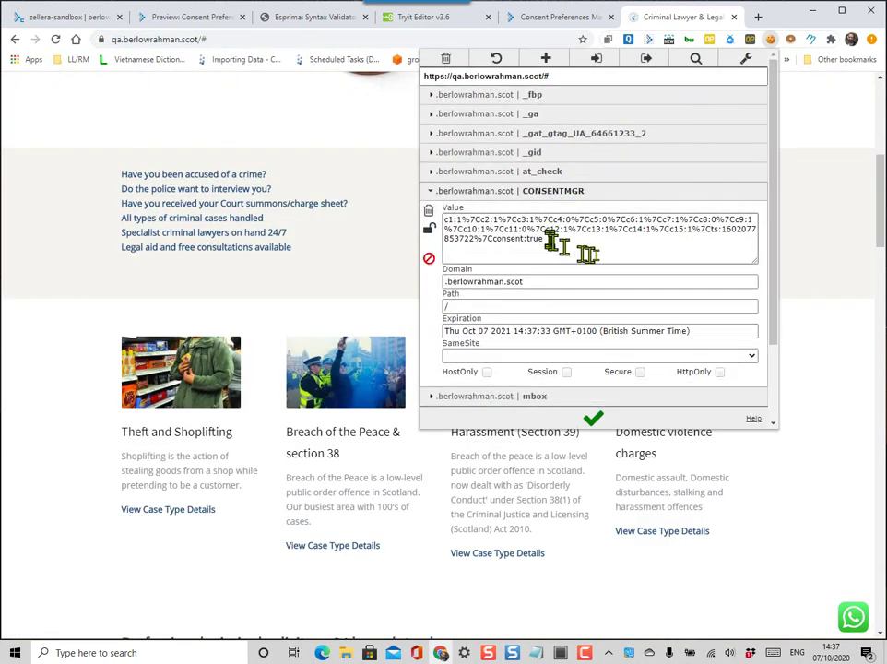
left_click_drag(551, 247, 406, 221)
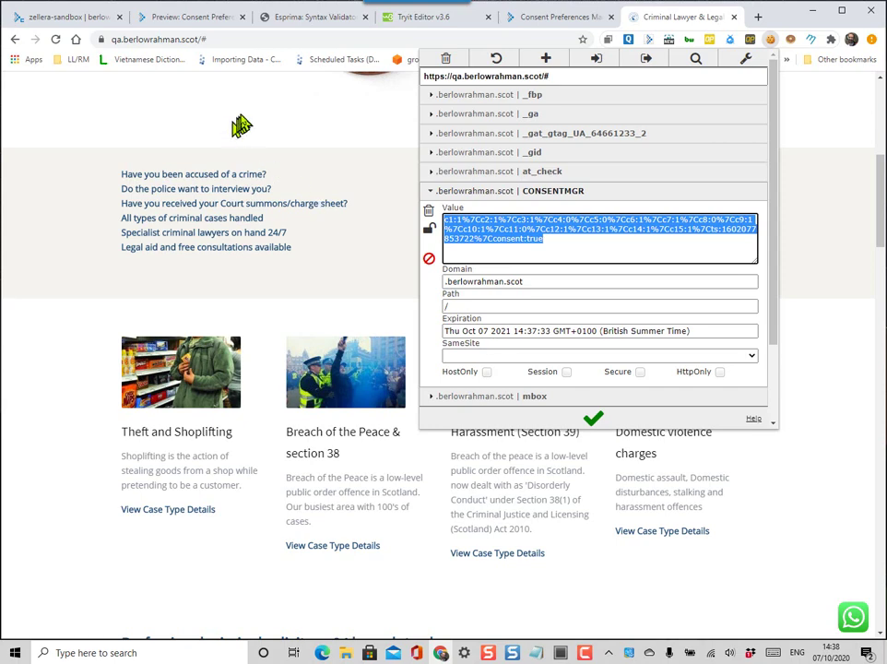
- Return to Tealium and filter the Data Layer variables by the First-Party Cookie type
left_click(66, 16)
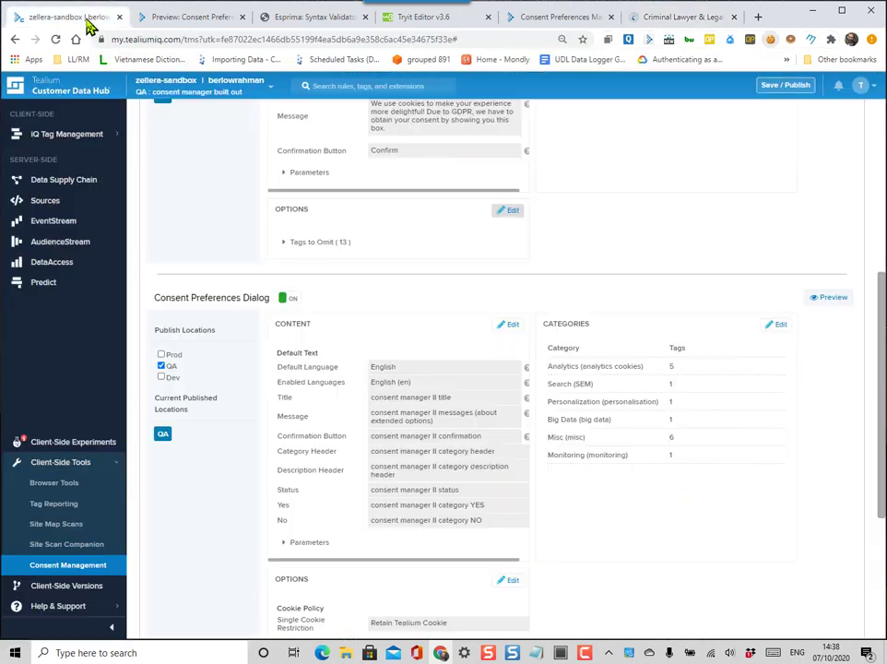
left_click(74, 136)
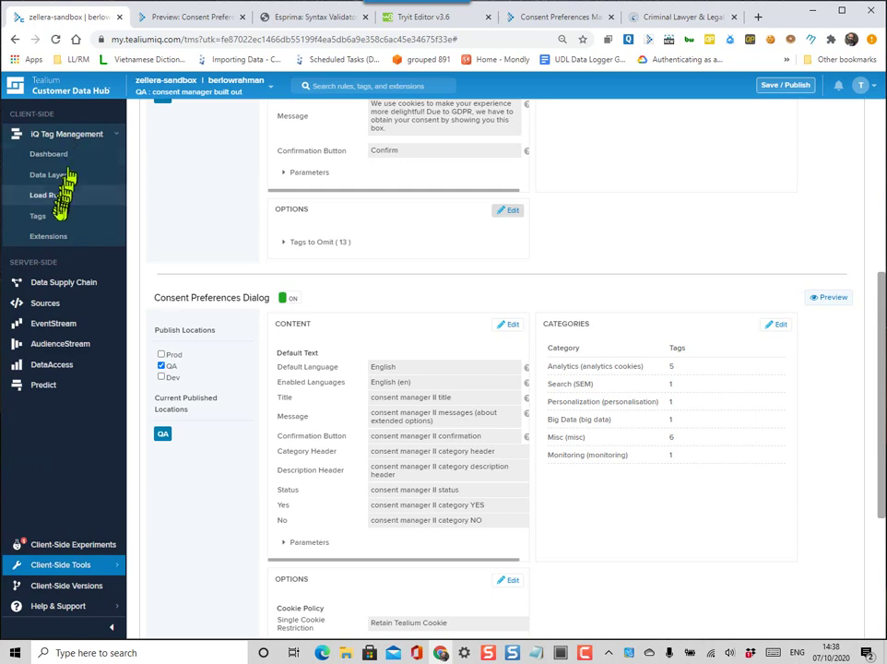
left_click(63, 179)
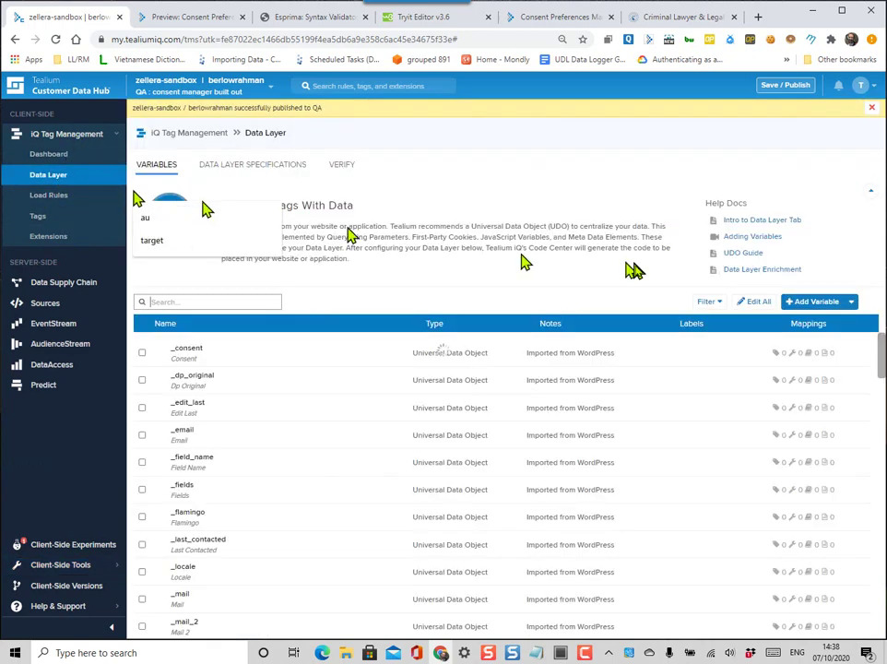
left_click(707, 304)
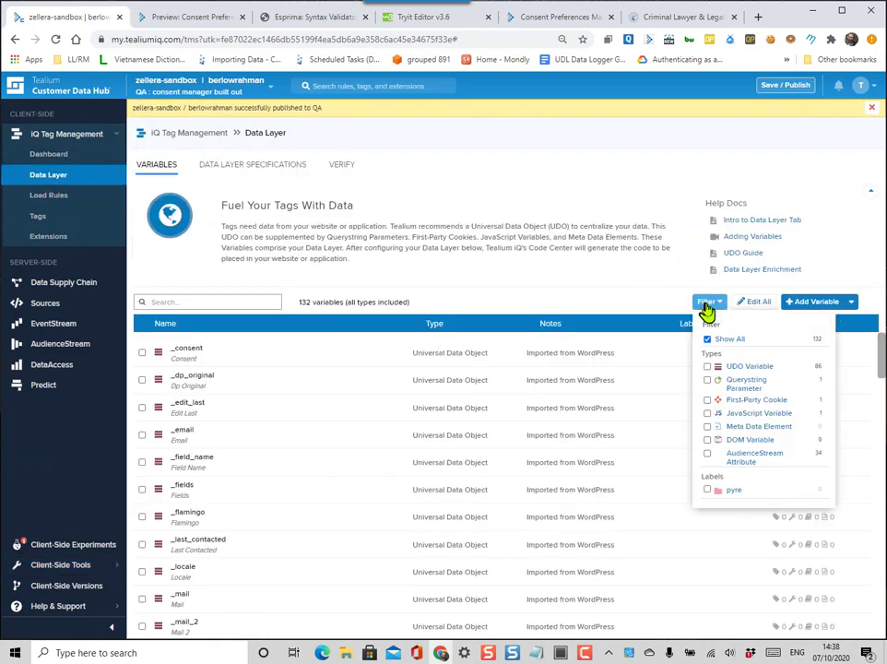
left_click(707, 400)
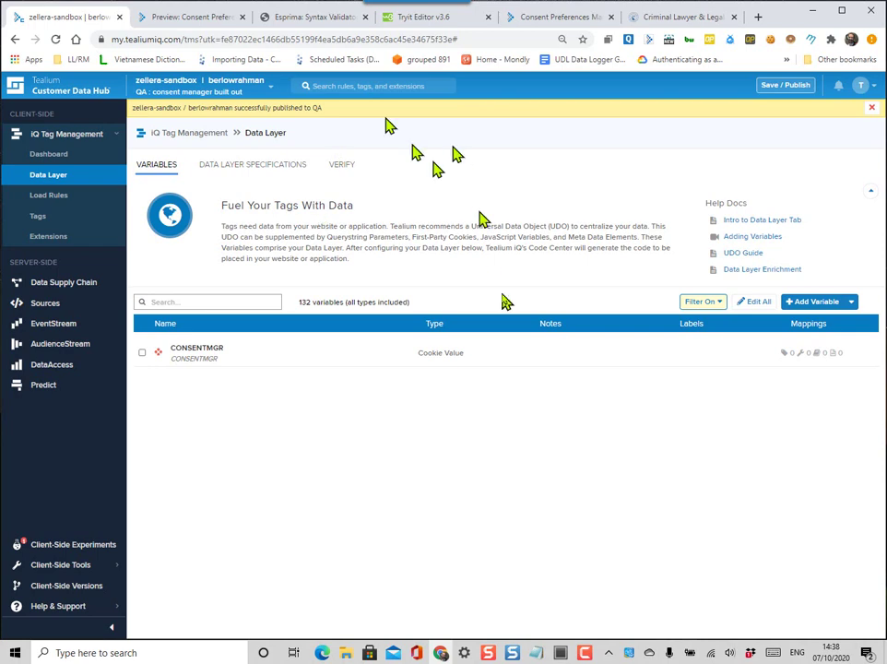
- Review the history of client-side deployment versions and their published environments
left_click(185, 19)
left_click(103, 20)
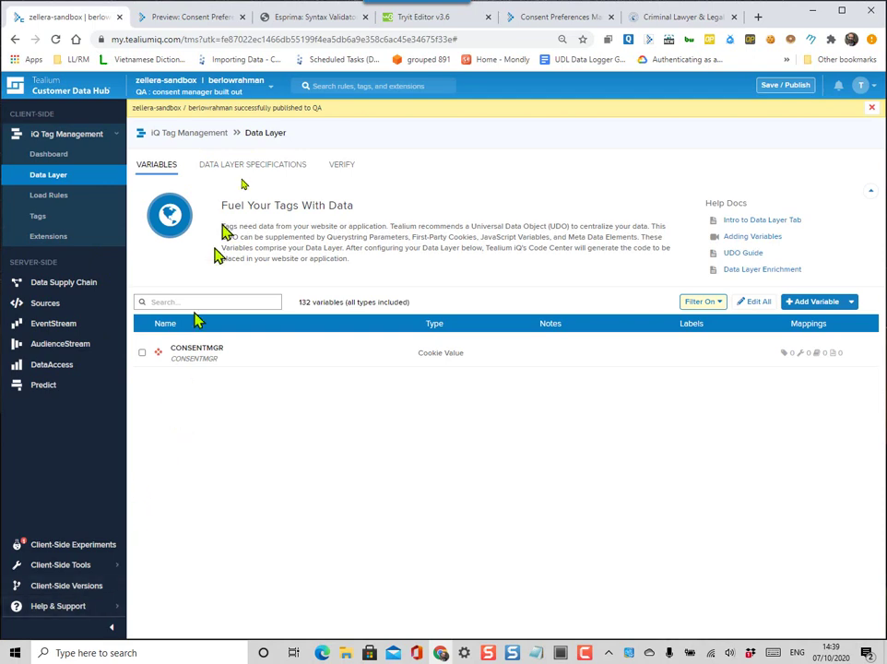
left_click(68, 587)
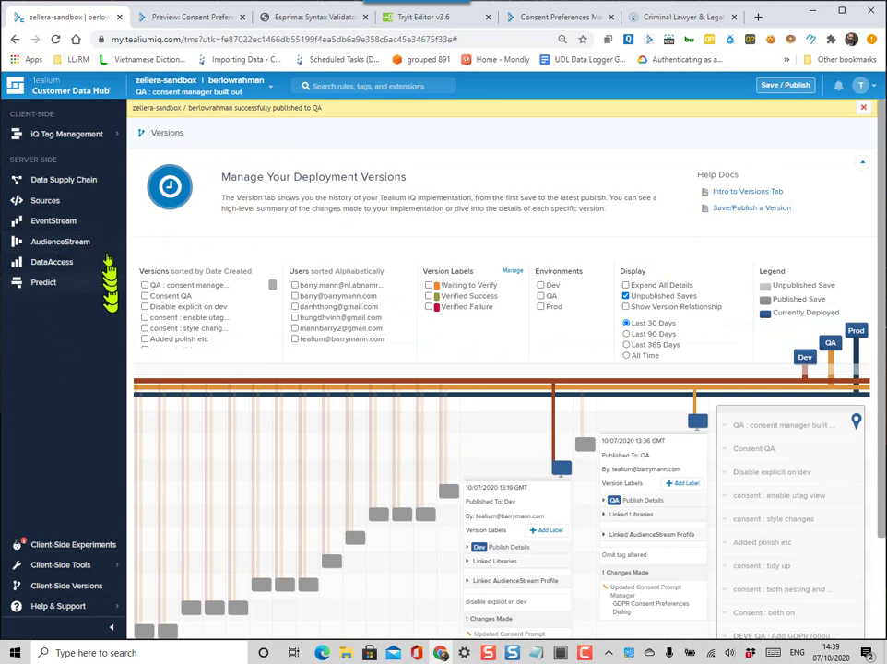
left_click(64, 135)
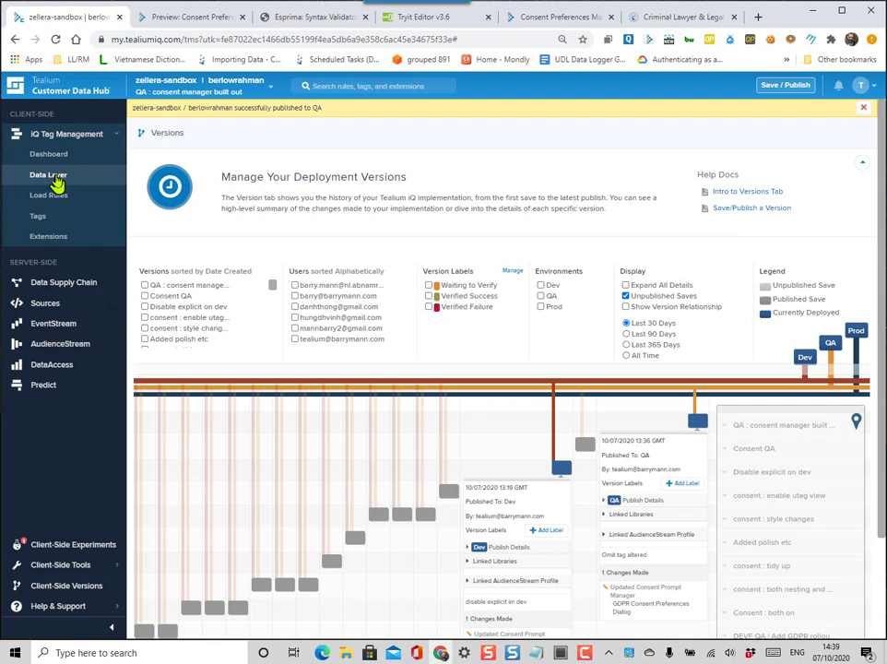
- Reopen Consent Management and review the settings of the Explicit Consent Prompt and Consent Preferences Dialog
left_click(64, 565)
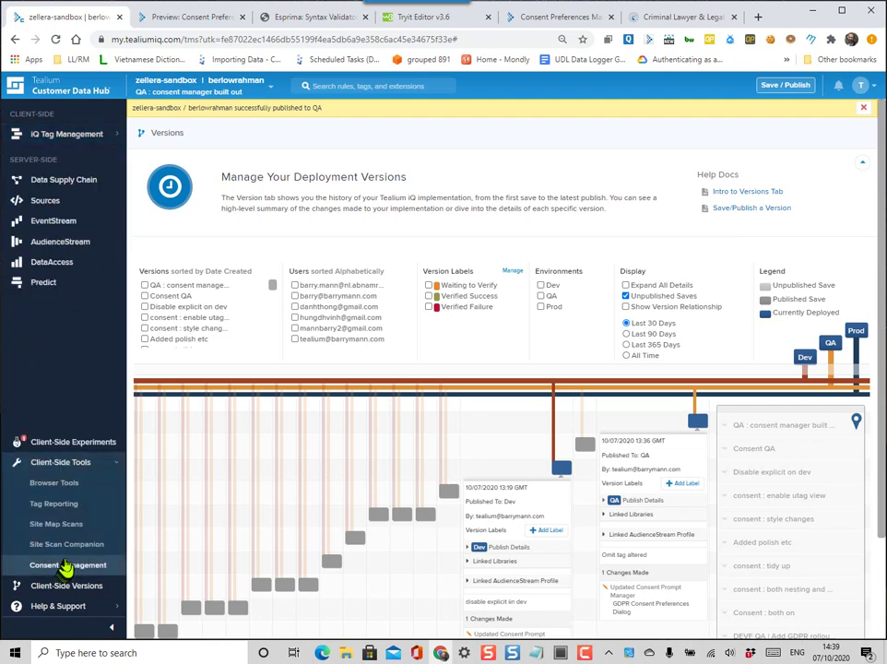
left_click(68, 566)
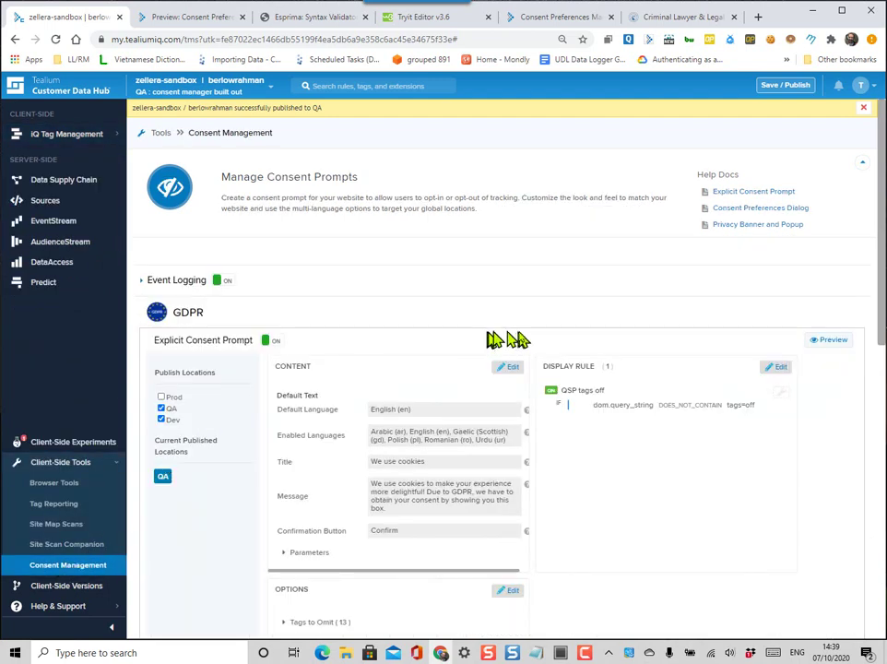
scroll(515, 349, "down", 1)
scroll(521, 355, "down", 1)
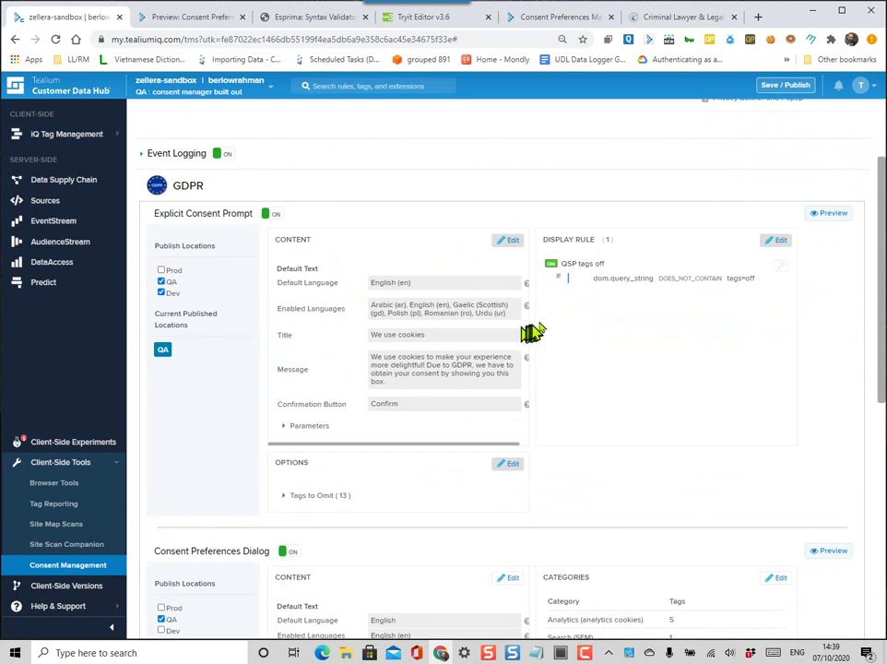
scroll(533, 333, "down", 2)
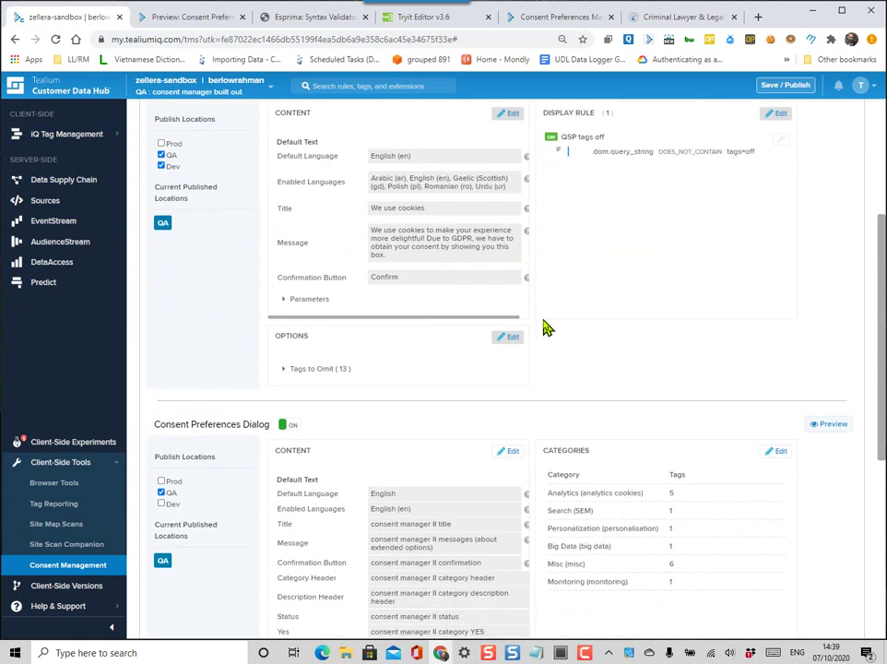
scroll(546, 327, "down", 1)
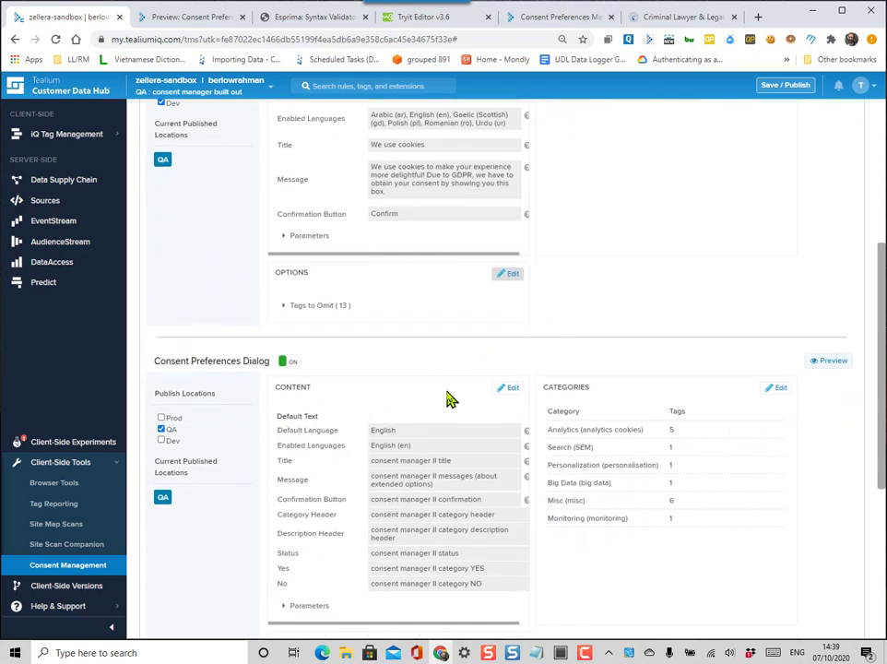
scroll(449, 398, "up", 3)
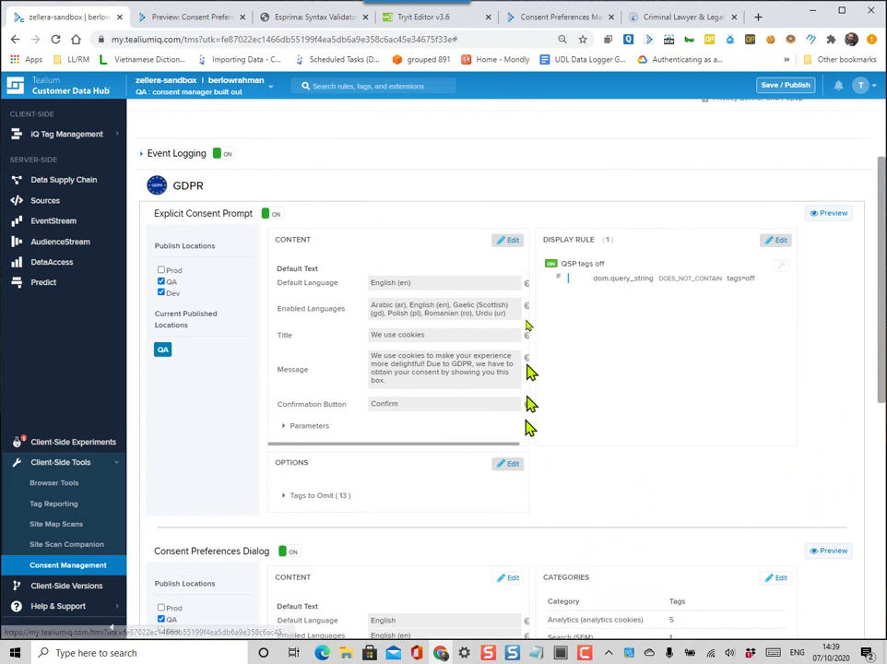
- Open the customization code of the GDPR Explicit Consent Prompt and examine its JavaScript tracking and Relay42 functions
left_click(507, 245)
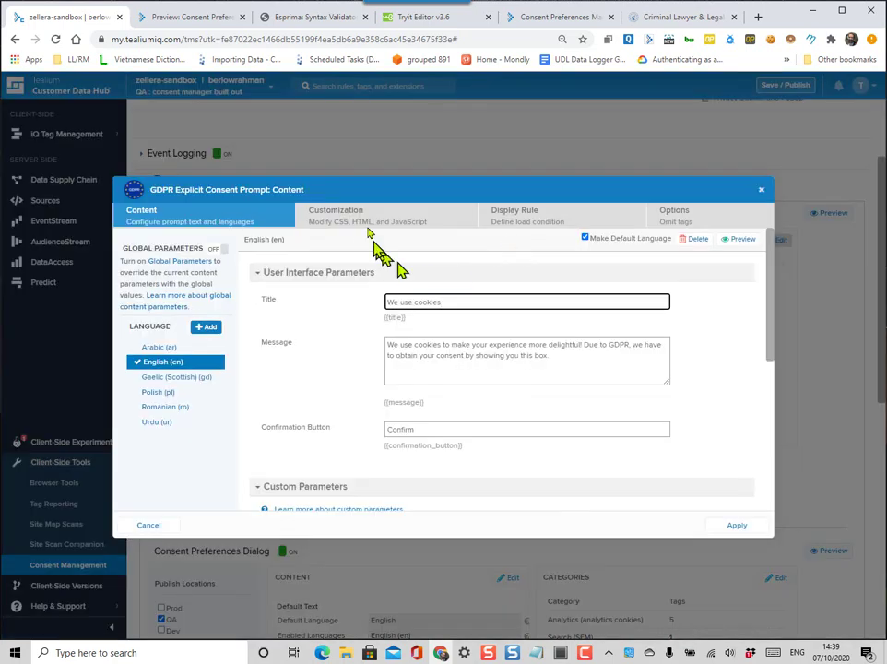
left_click(360, 218)
scroll(481, 436, "down", 5)
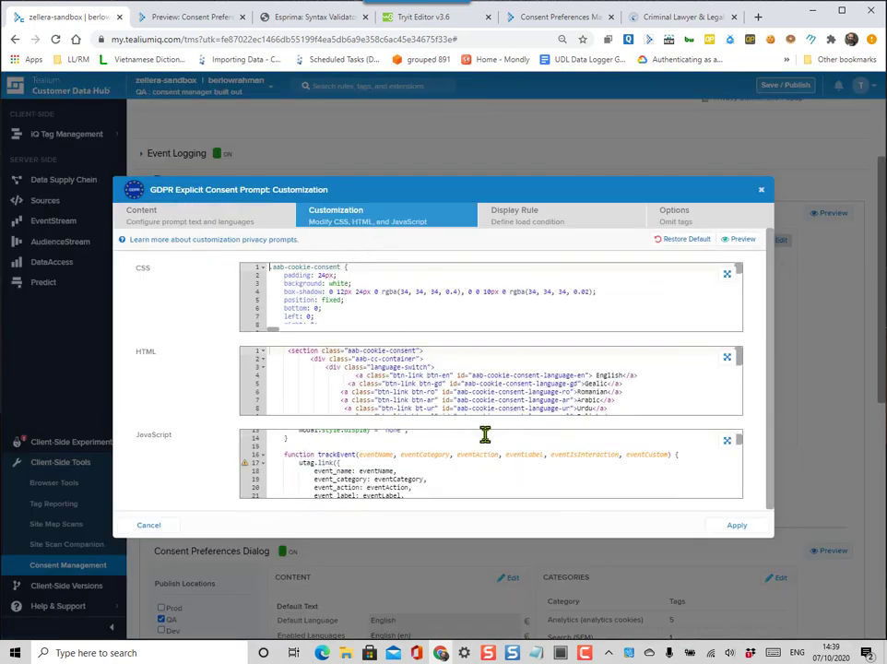
scroll(482, 438, "up", 4)
scroll(484, 437, "up", 2)
scroll(481, 436, "down", 3)
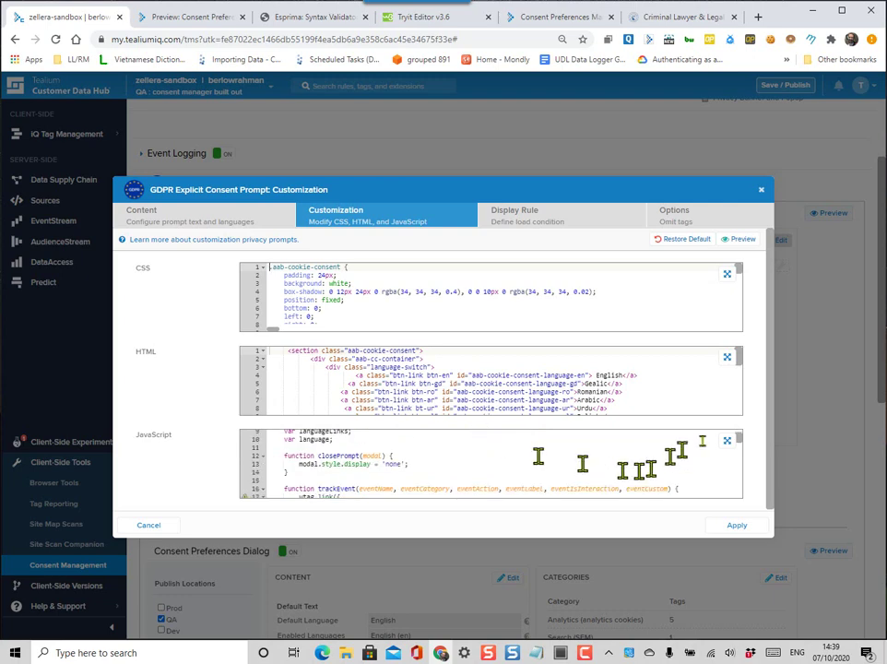
left_click_drag(736, 440, 738, 448)
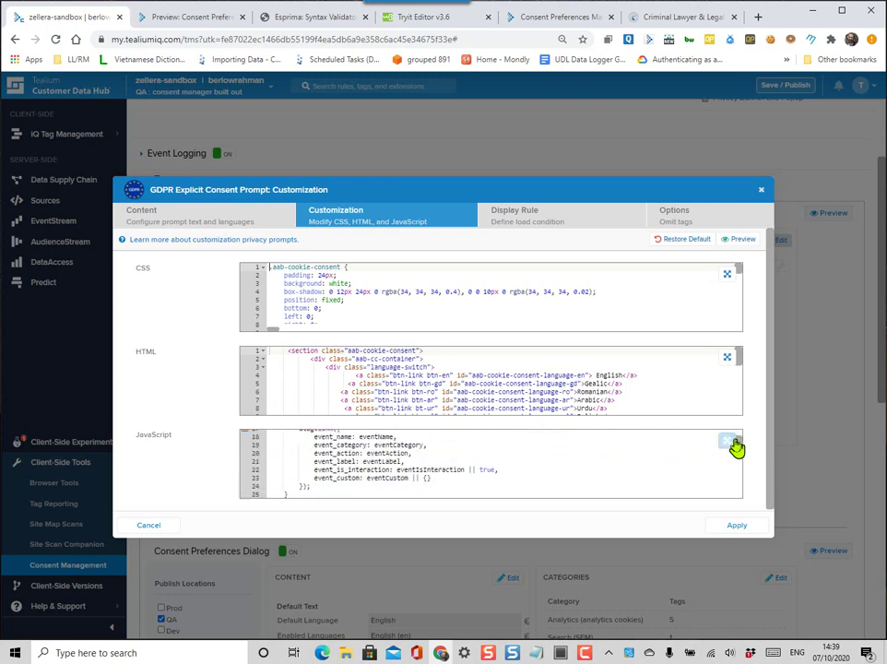
scroll(532, 468, "down", 2)
scroll(532, 471, "down", 2)
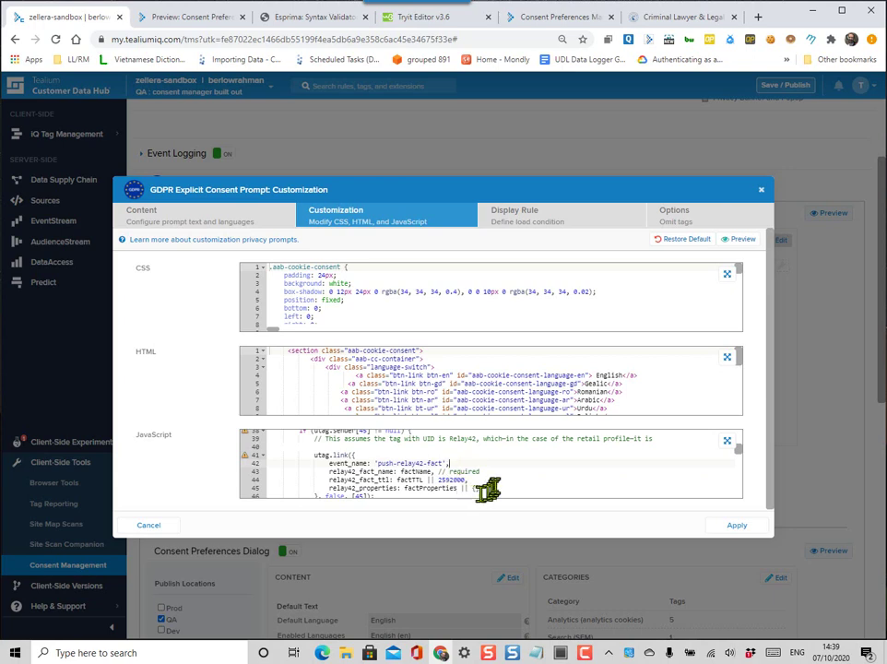
scroll(496, 485, "down", 2)
scroll(485, 469, "up", 2)
scroll(461, 464, "down", 4)
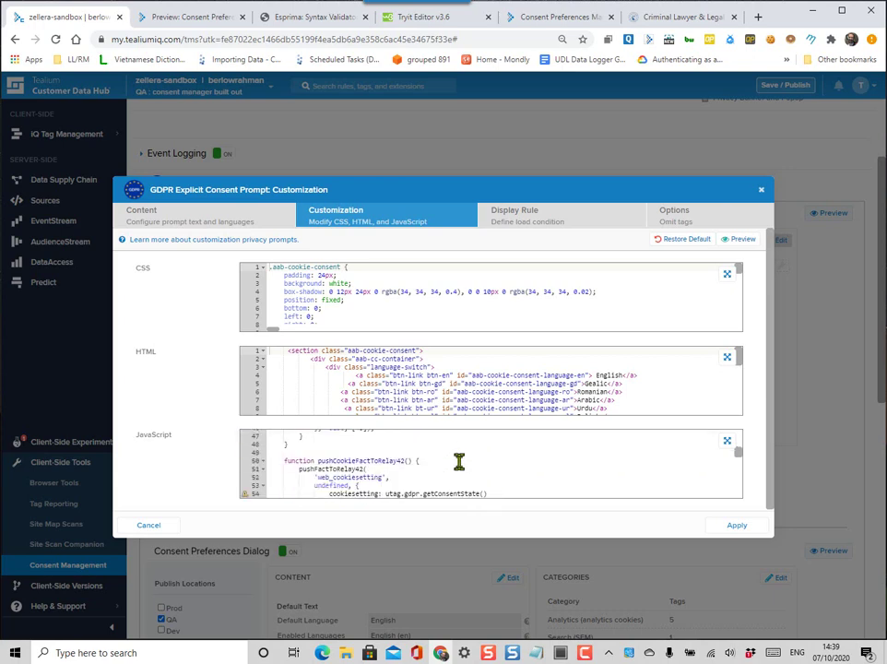
- Expand the prompt's JavaScript in the modal editor and examine the trackEvent and trackCookieEvent functions
left_click(727, 440)
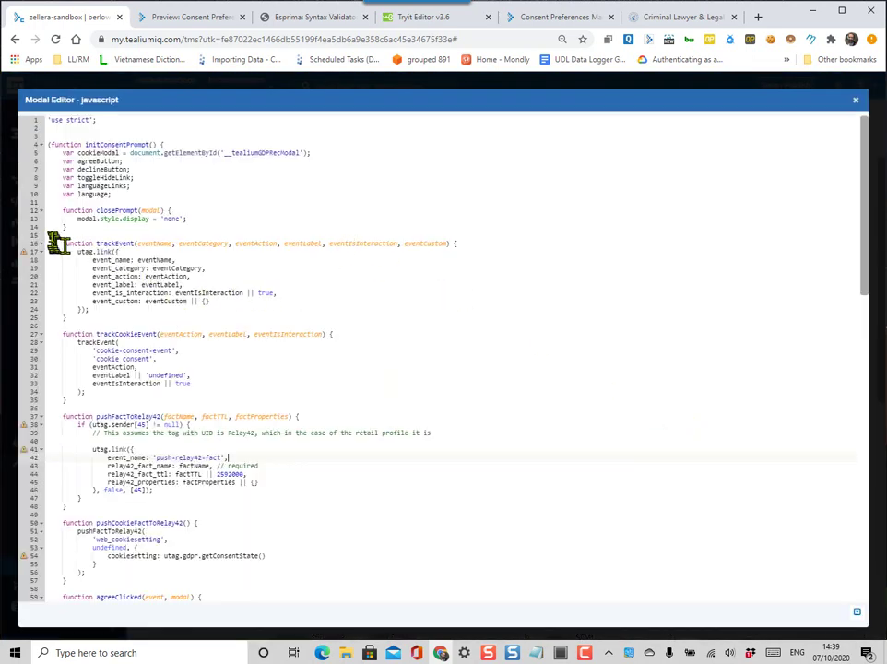
left_click_drag(59, 243, 225, 313)
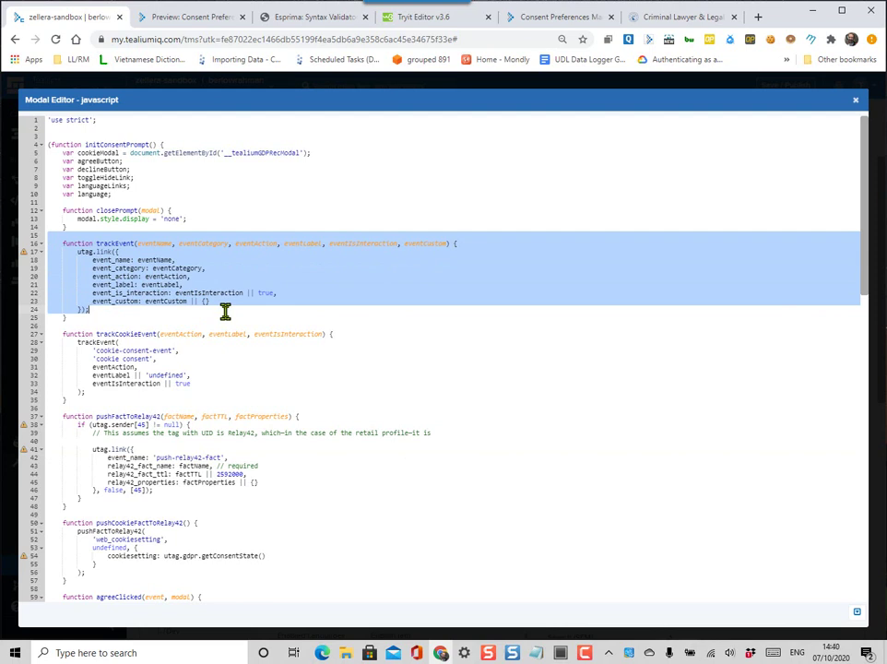
left_click(224, 359)
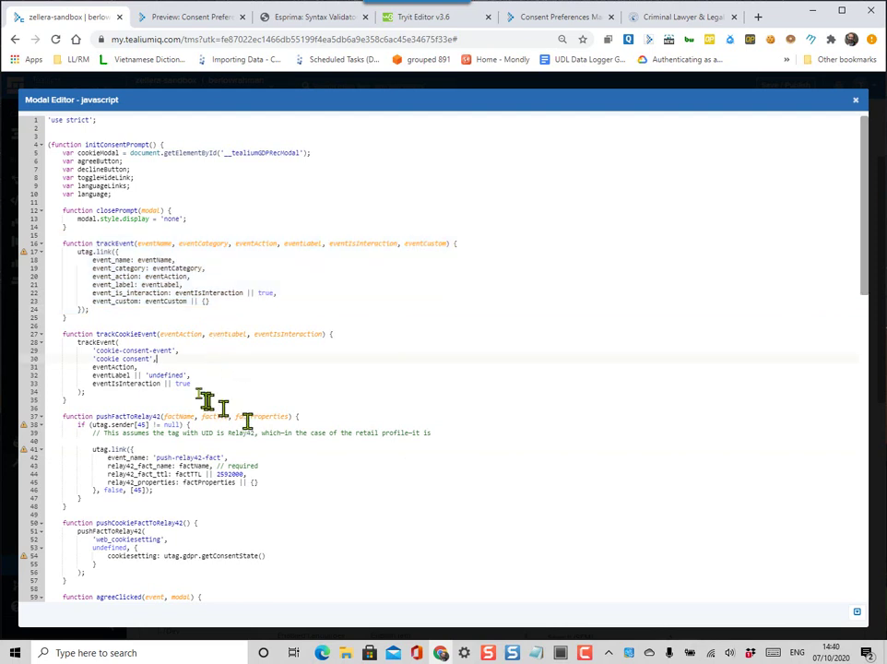
scroll(189, 404, "down", 1)
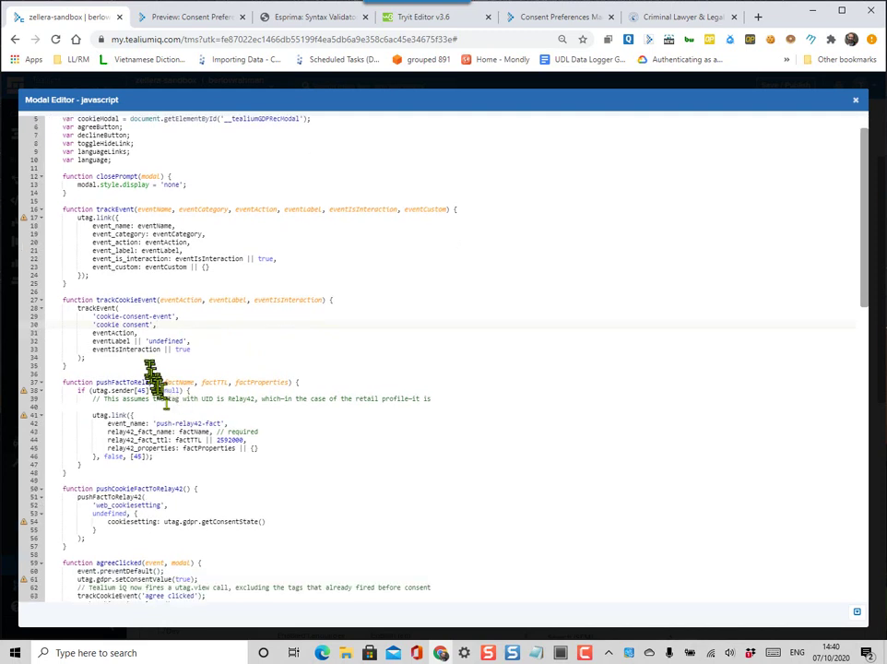
scroll(221, 481, "down", 2)
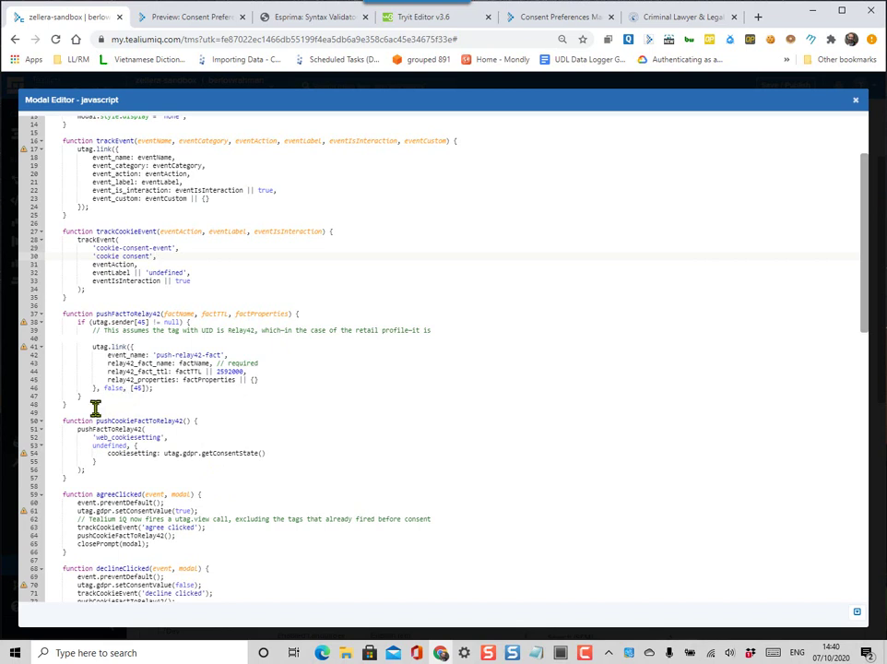
- Delete the pushFactToRelay42 and pushCookieFactToRelay42 functions from the consent prompt's JavaScript
left_click_drag(92, 404, 20, 304)
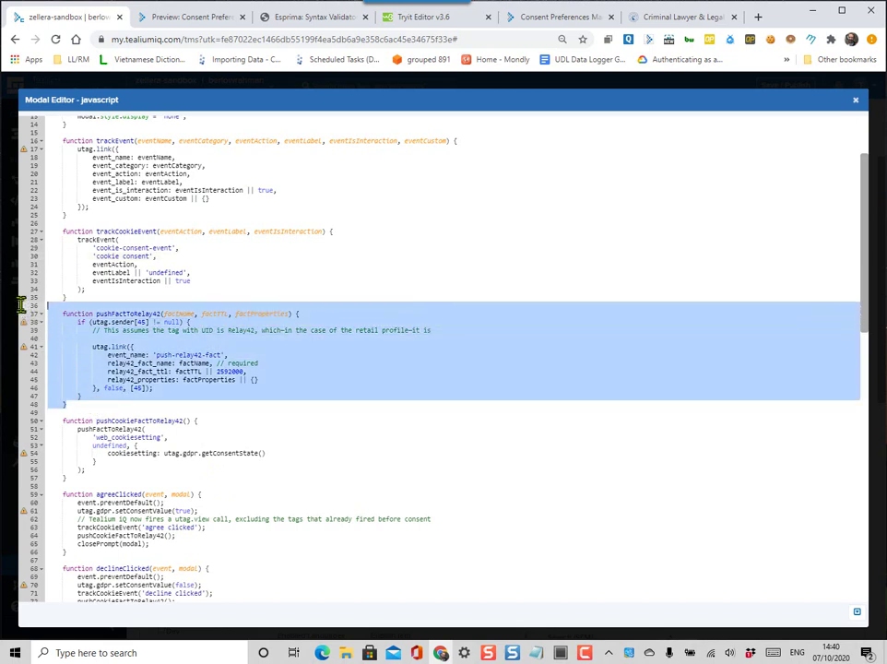
key("Delete")
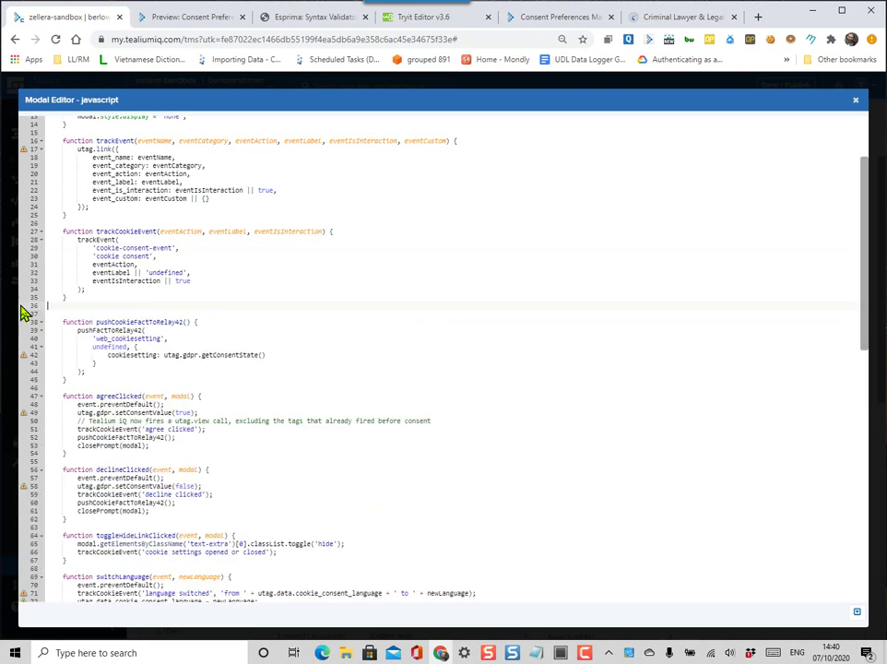
left_click_drag(193, 374, 34, 321)
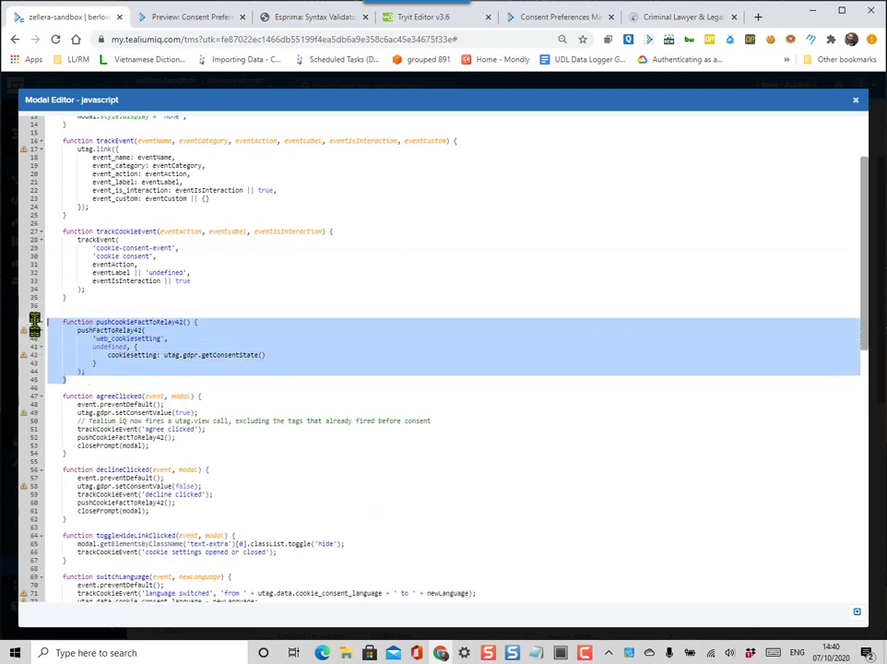
key("Delete")
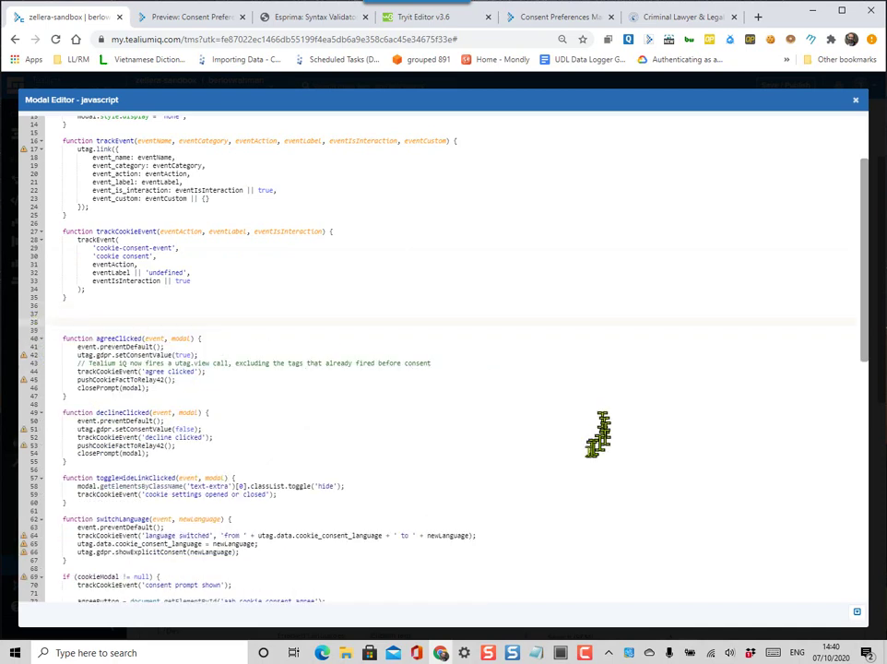
- Review the rest of the JavaScript, close the modal editor and preview the consent prompt
scroll(581, 456, "down", 5)
scroll(582, 456, "down", 3)
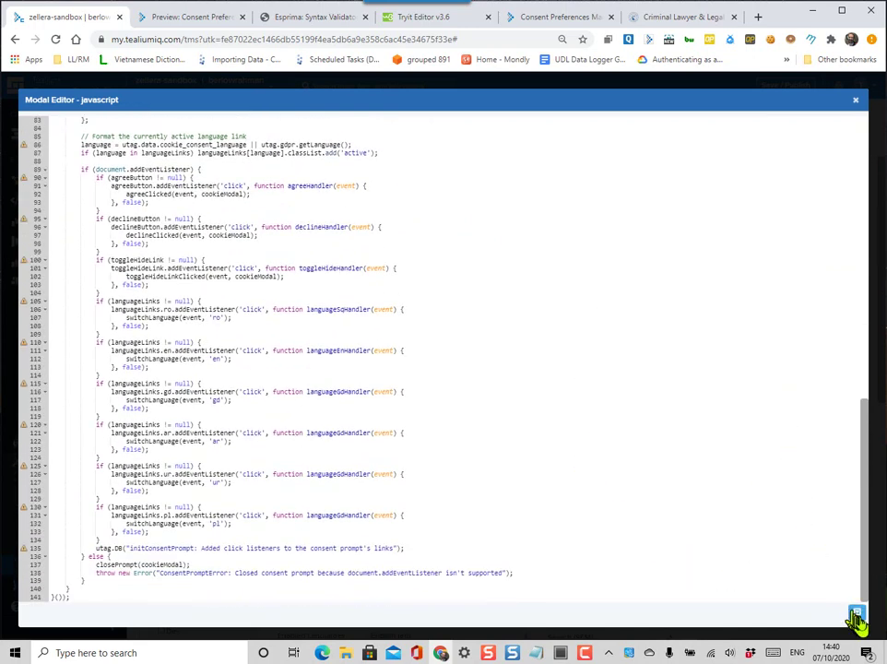
left_click_drag(857, 616, 756, 137)
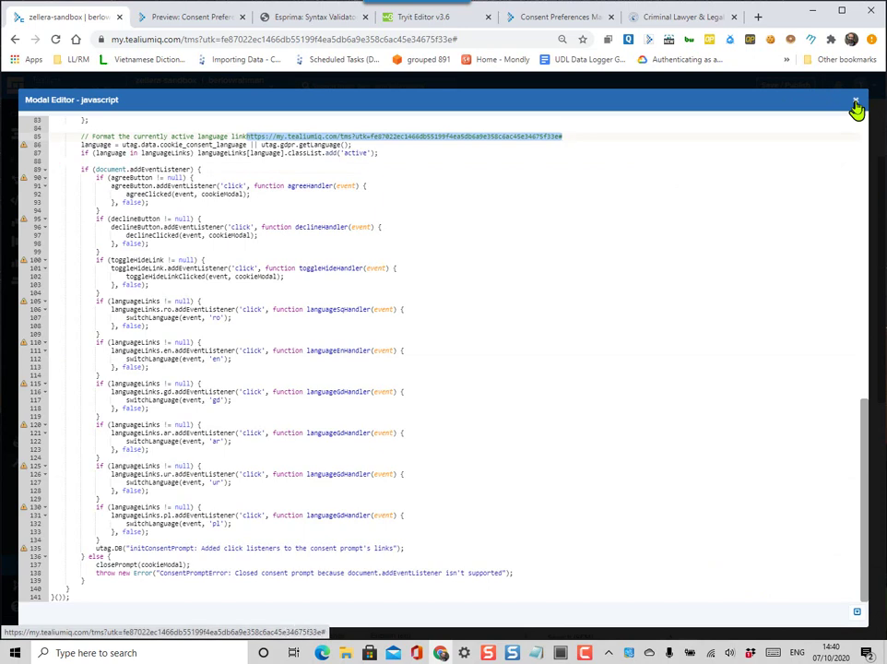
left_click(856, 102)
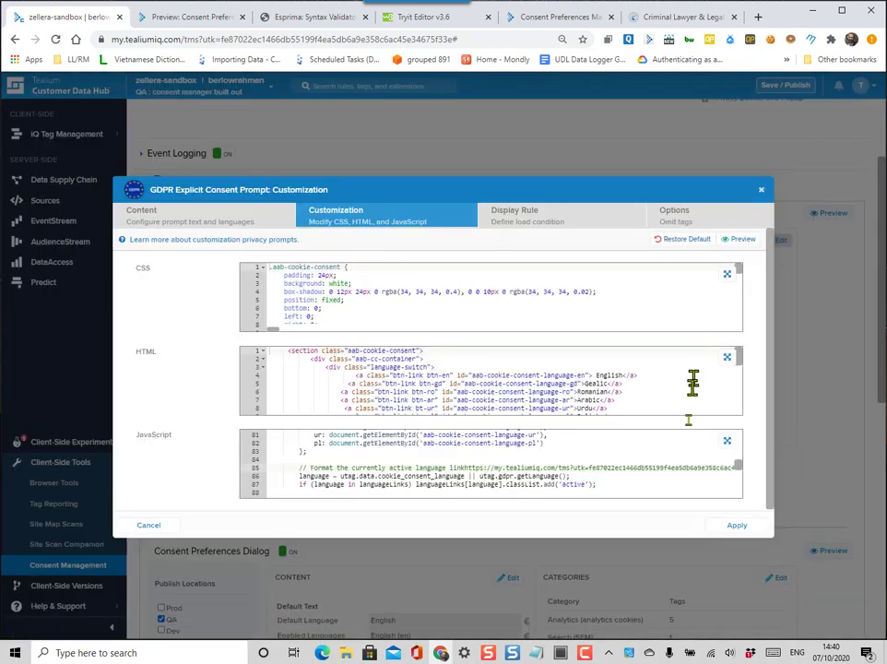
left_click(743, 240)
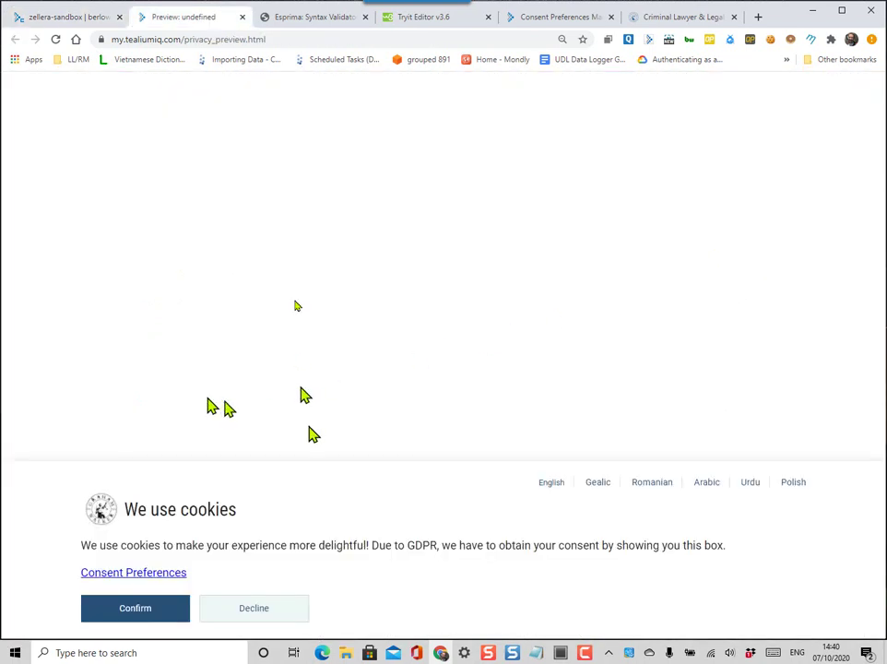
left_click(36, 16)
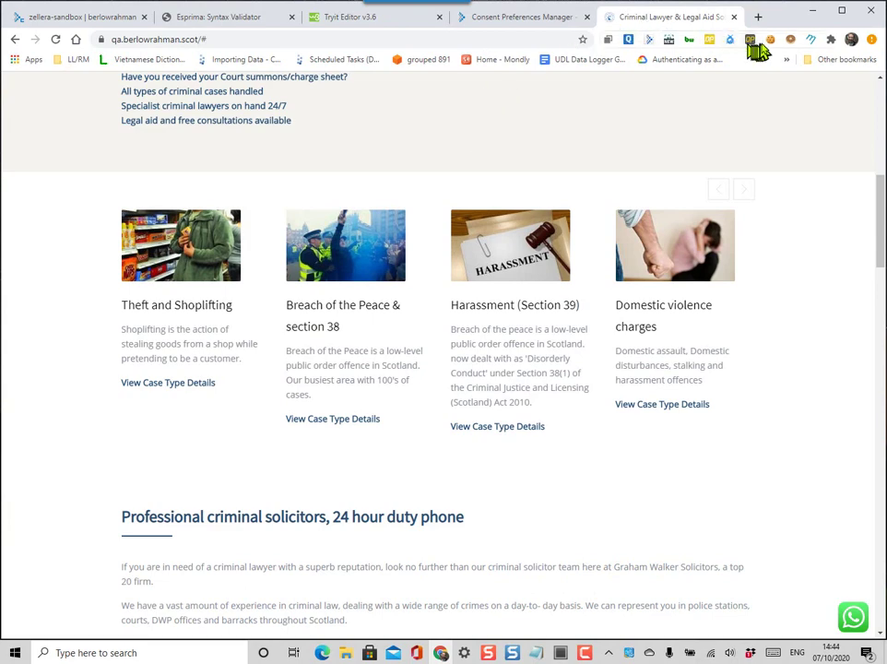
- Delete all cookies stored for the QA website
left_click(770, 40)
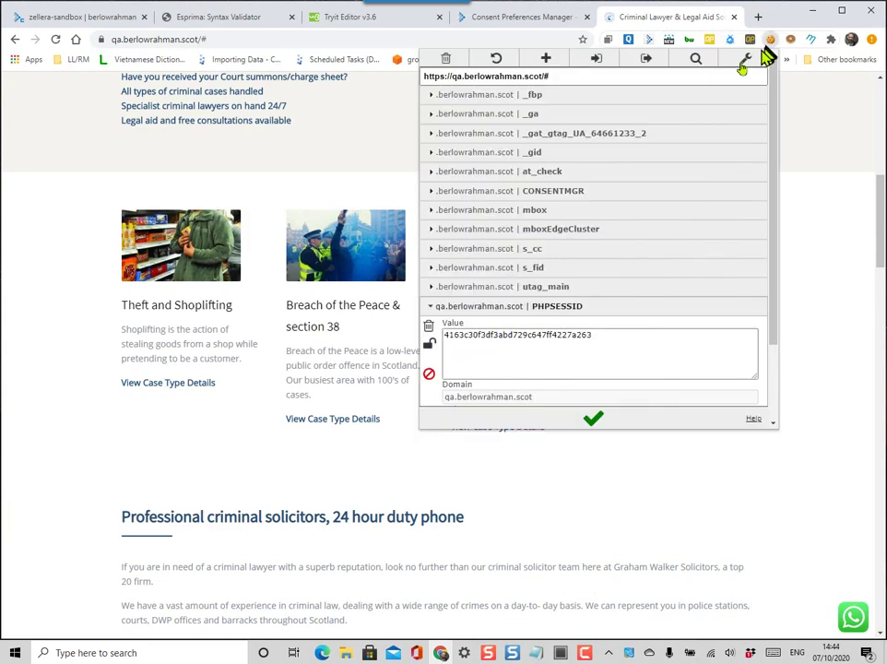
left_click(448, 59)
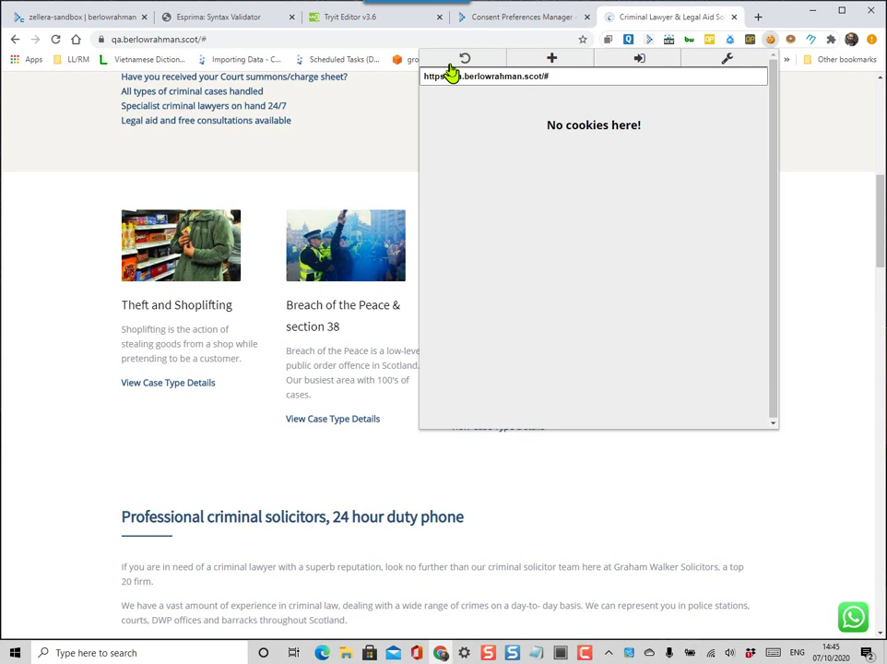
left_click(218, 39)
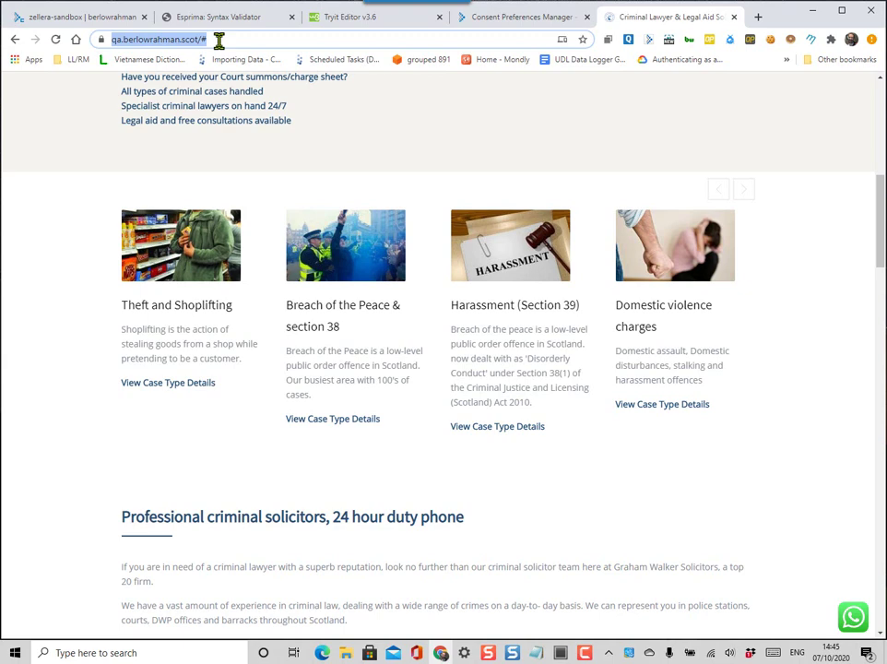
left_click(219, 40)
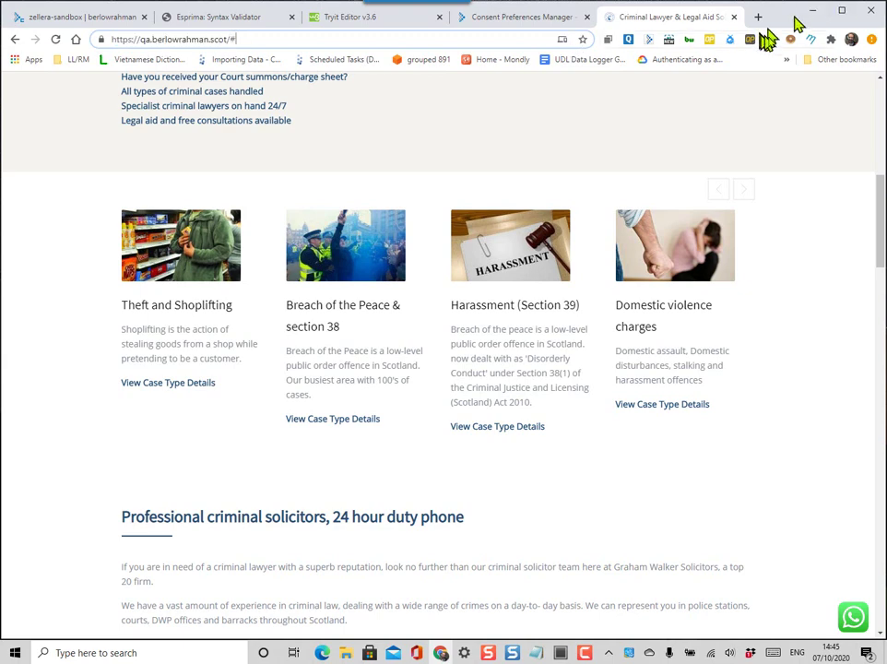
- Open the Tealium Data Layer Debugger, minimize its window and reload the QA website
left_click(811, 40)
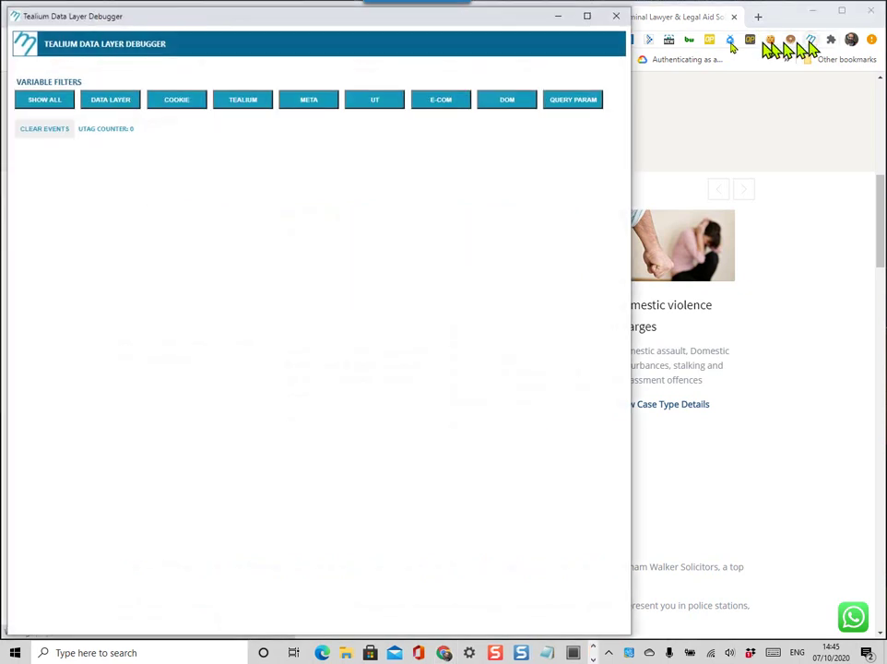
left_click(558, 17)
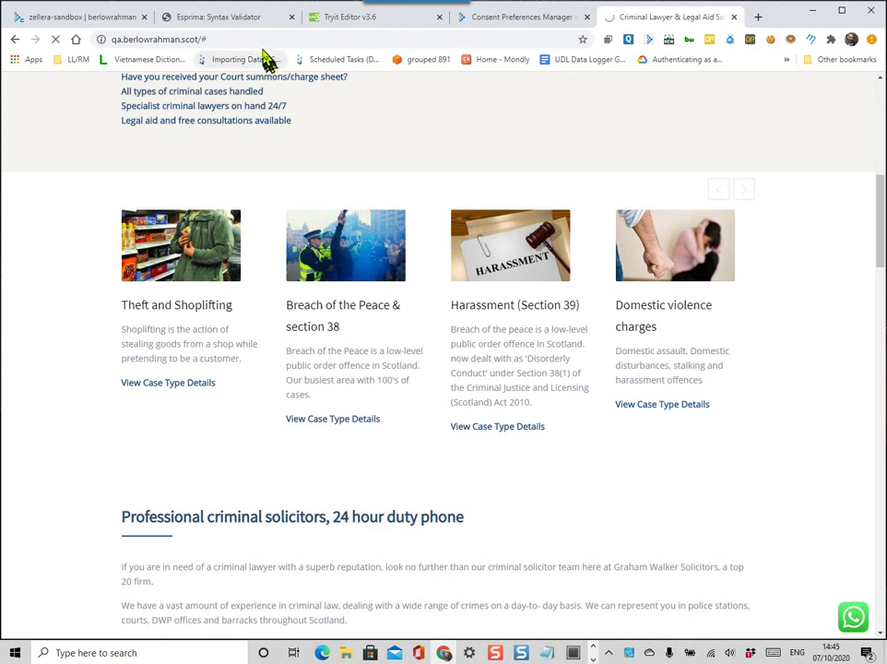
left_click(261, 38)
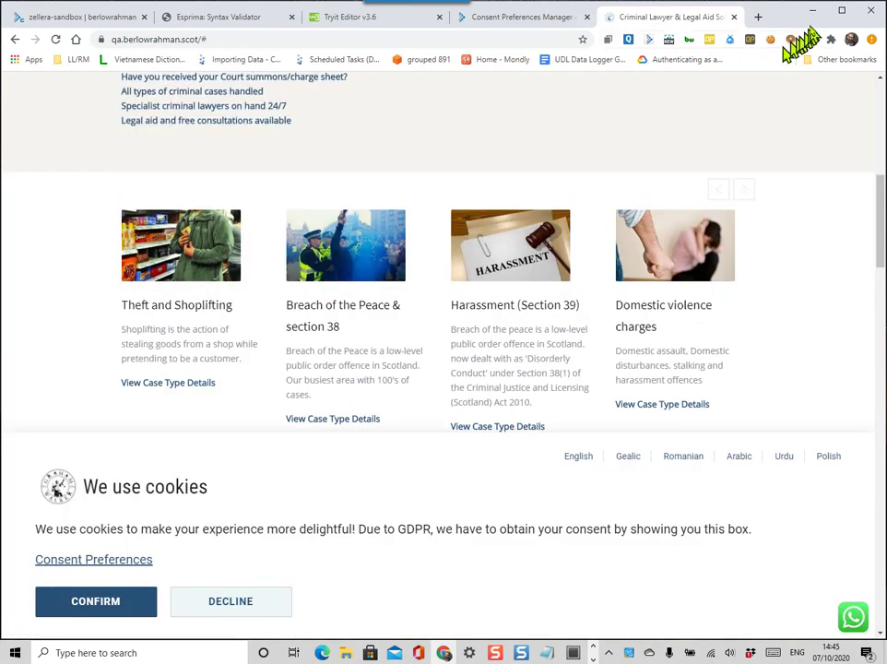
- In Consent Preferences, switch off consent for email, personalisation, social and big data, submit the choices and confirm the cookie prompt
left_click(138, 560)
left_click(535, 381)
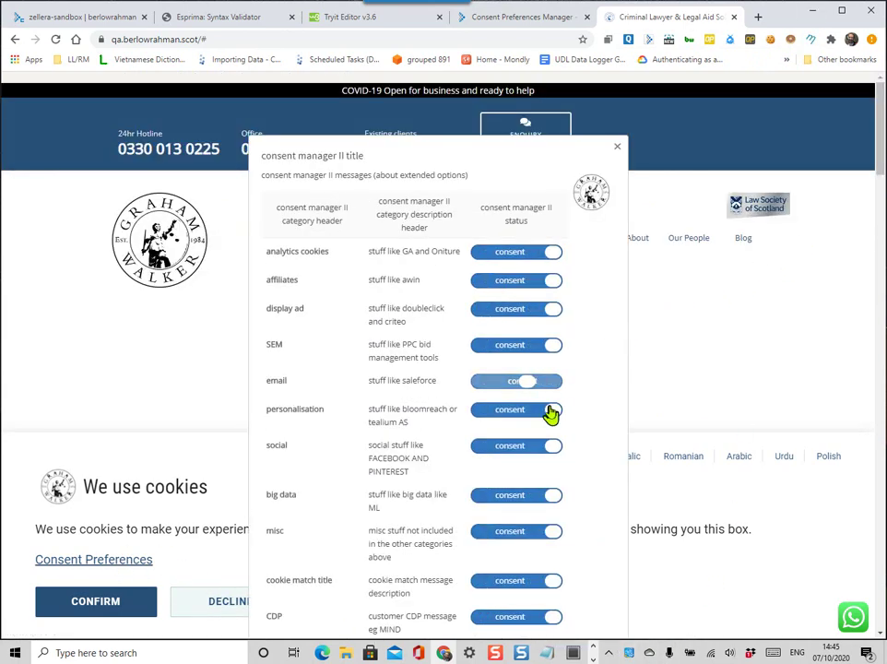
left_click(551, 411)
left_click(551, 449)
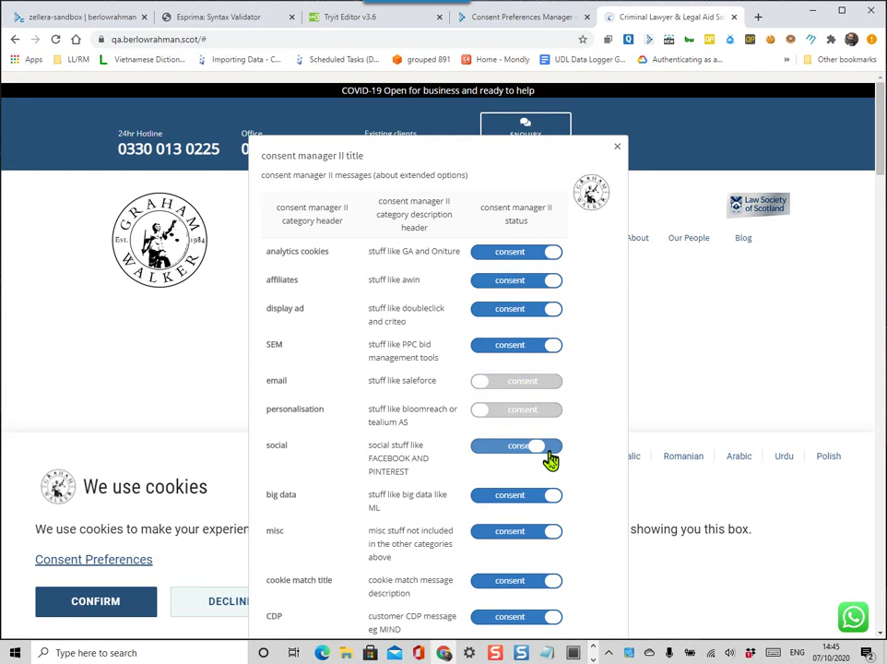
left_click(548, 499)
scroll(555, 518, "down", 5)
left_click(532, 380)
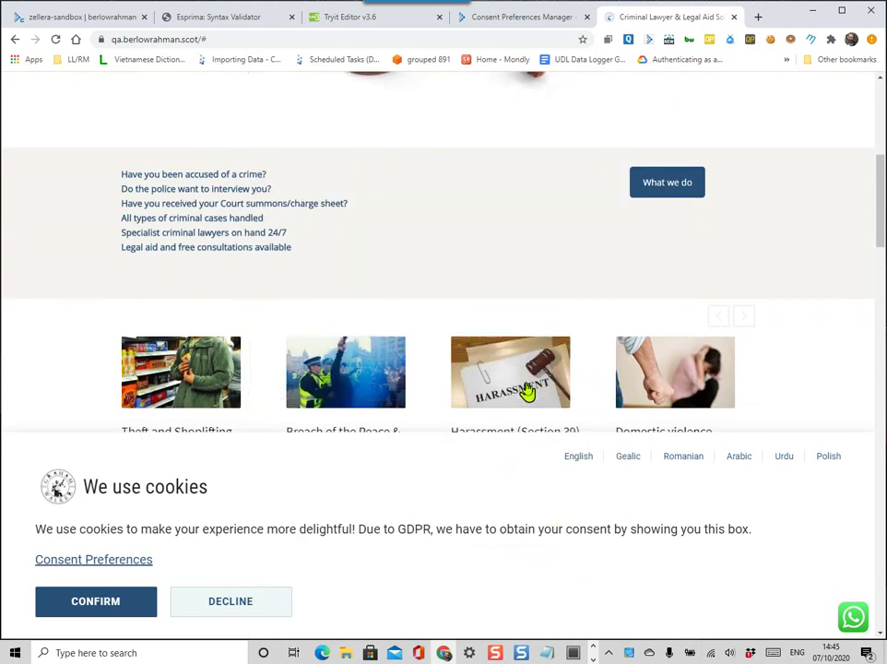
left_click(99, 600)
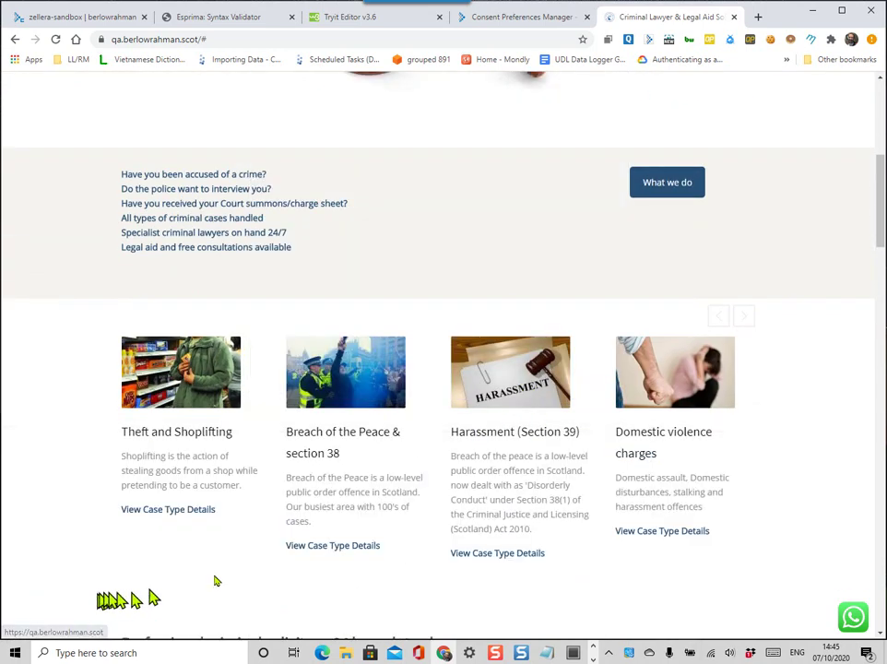
- Minimize the browser and switch to the Tealium Data Layer Debugger window
left_click(811, 11)
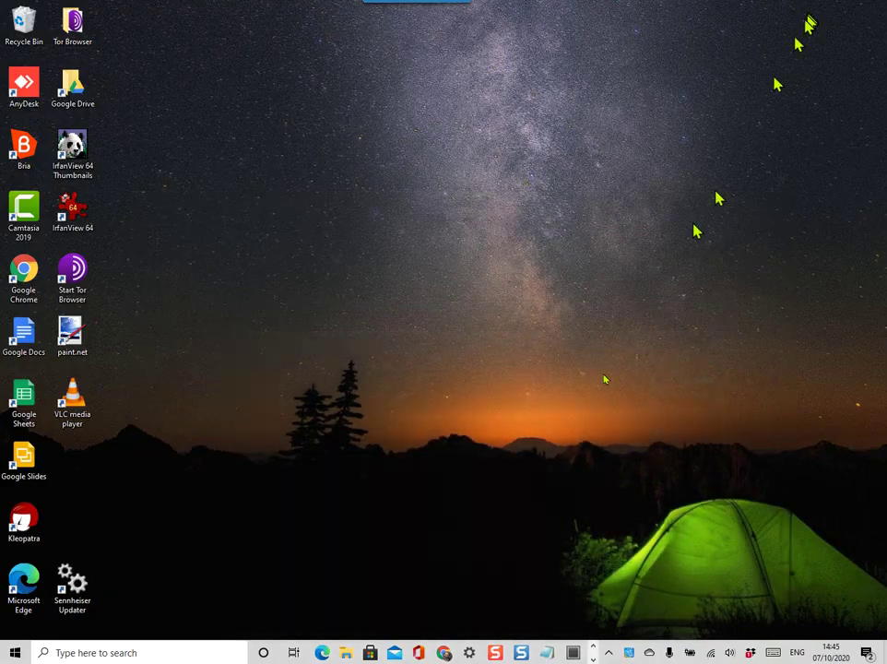
left_click(442, 653)
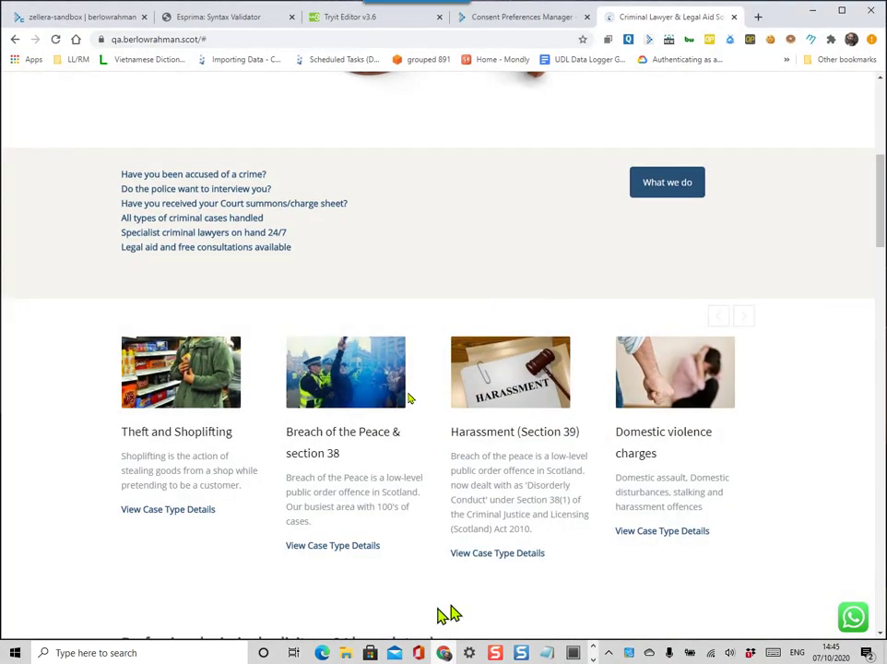
left_click(812, 13)
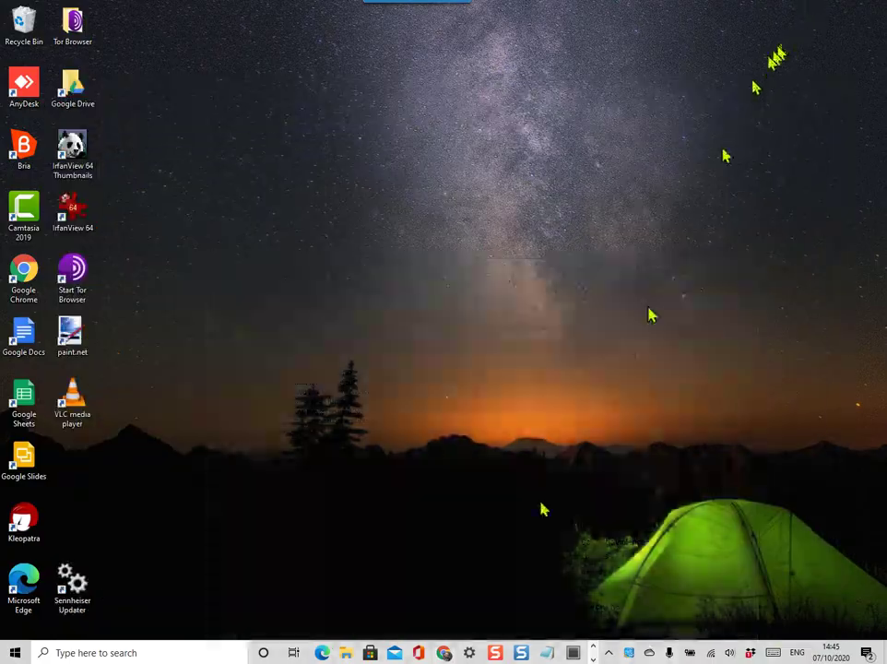
key("alt+Tab")
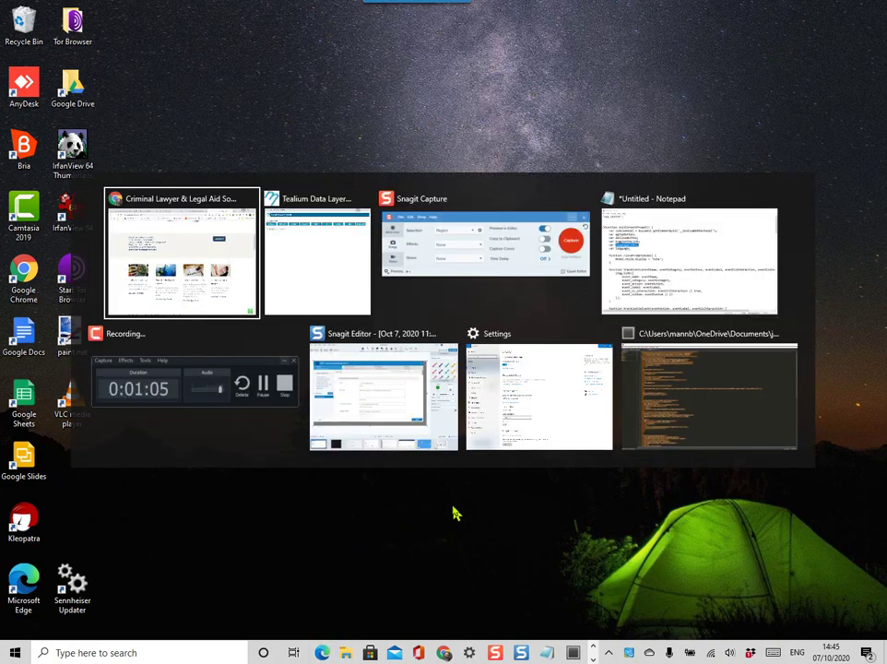
key("alt+Tab")
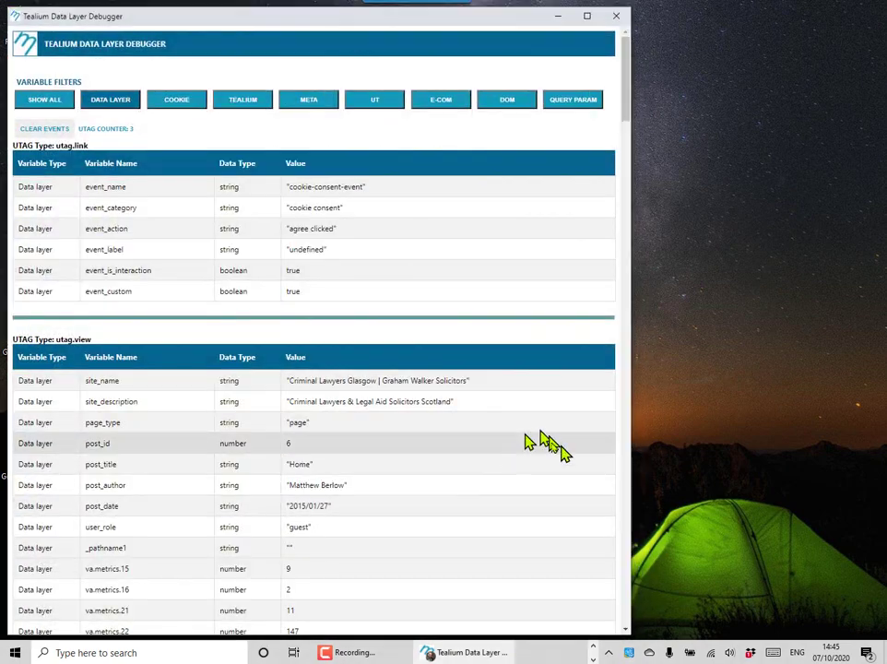
- Examine the cookie consent link event and the view and data events in the debugger, and close the debugger
scroll(440, 353, "down", 3)
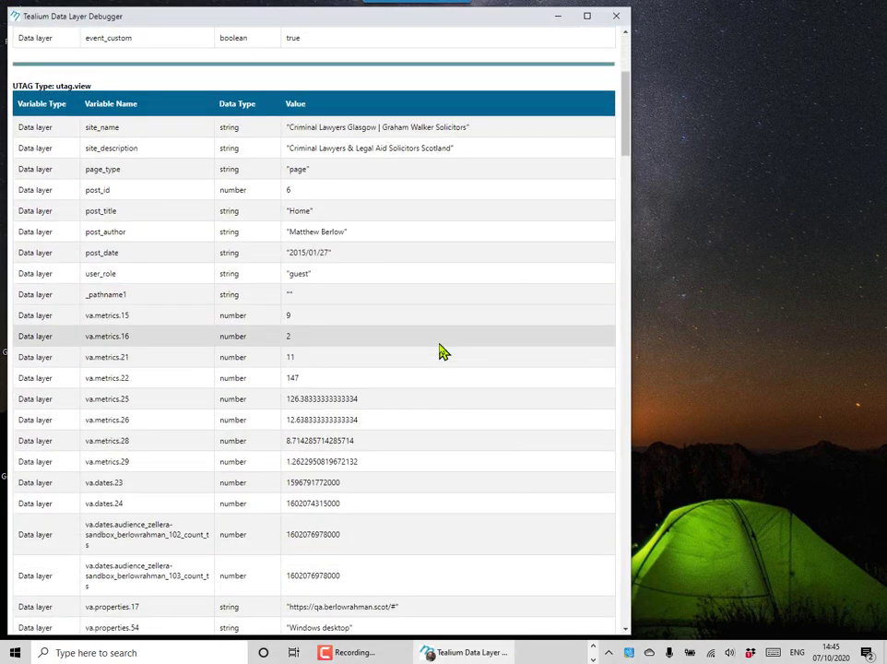
scroll(439, 352, "up", 3)
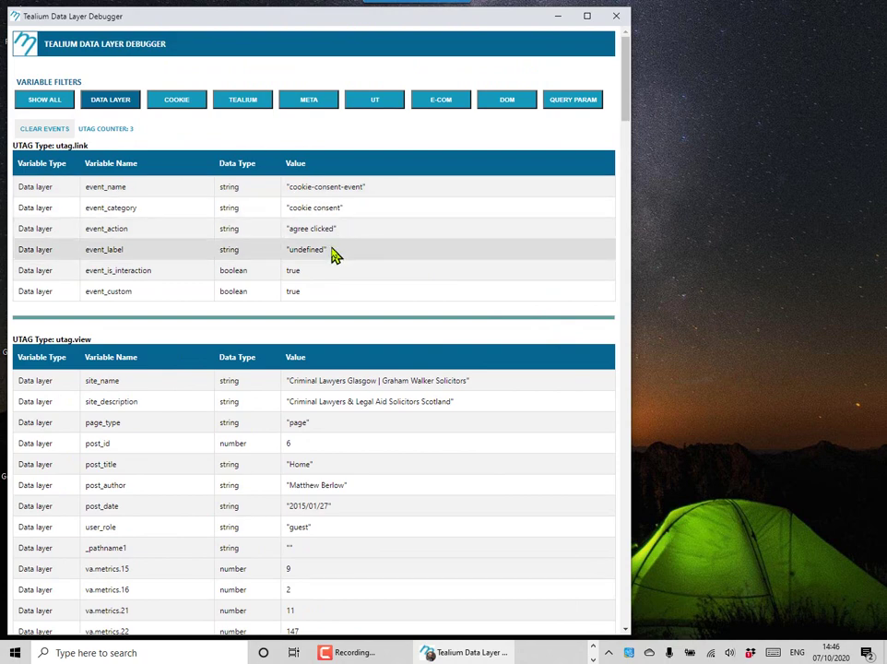
scroll(336, 411, "down", 8)
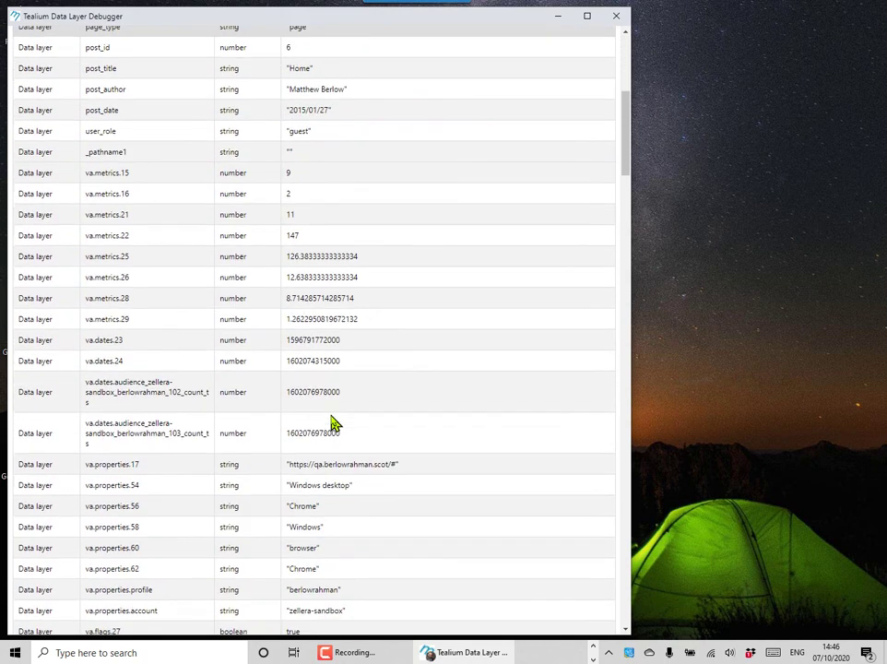
scroll(334, 422, "down", 15)
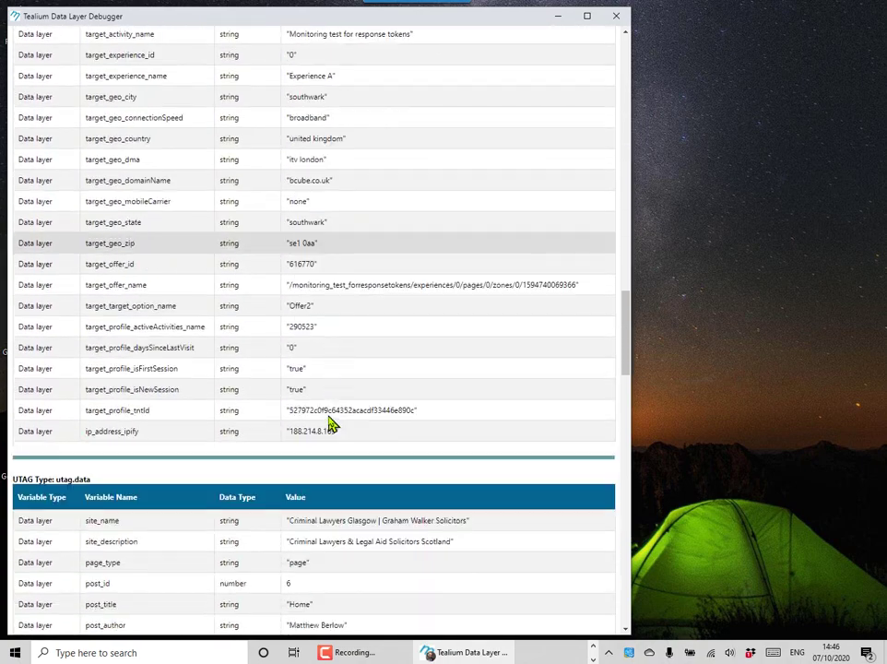
scroll(332, 424, "down", 15)
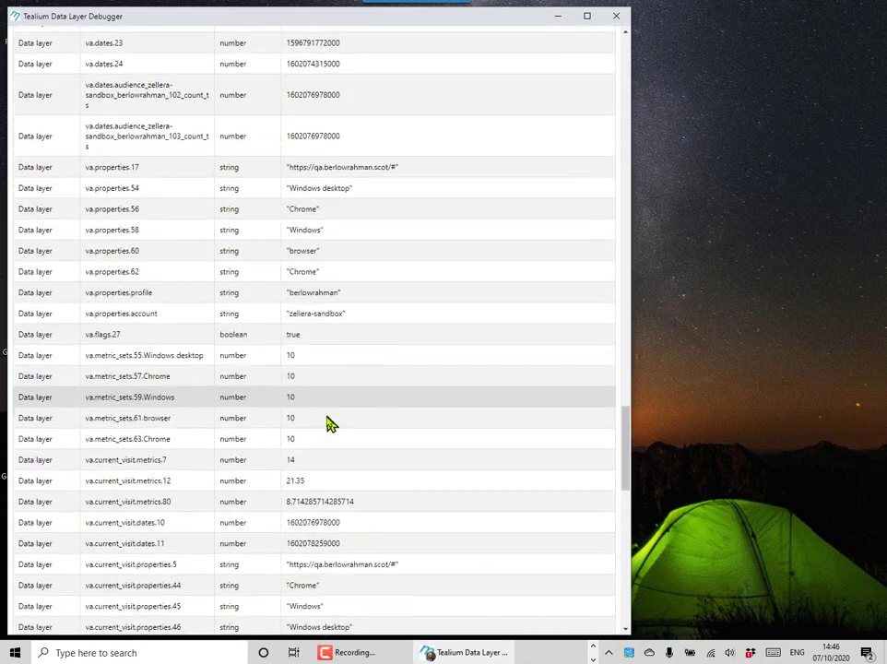
left_click(616, 16)
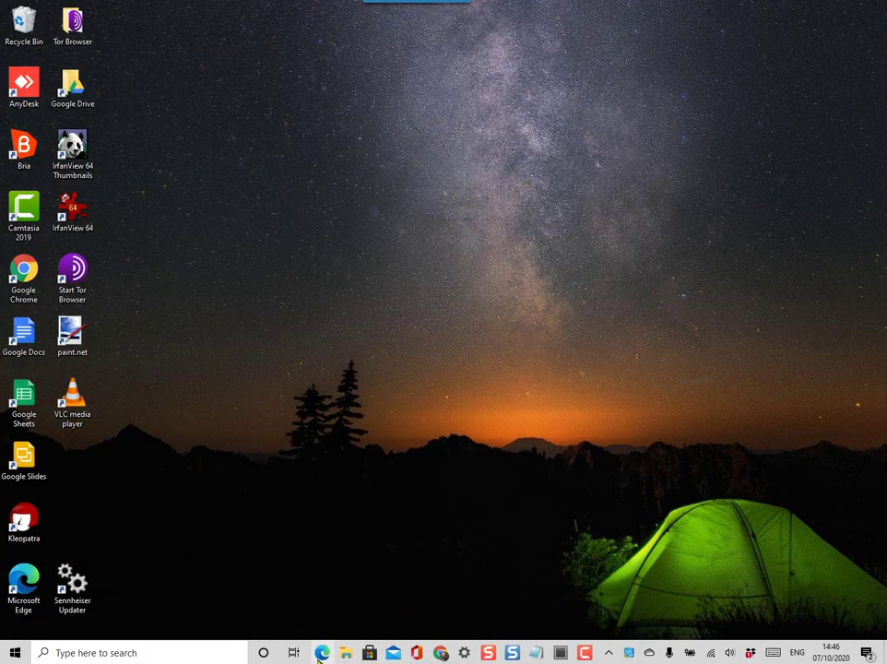
- Switch back to Chrome and return to the Consent Management page of the Tealium berlowrahman profile
left_click(440, 653)
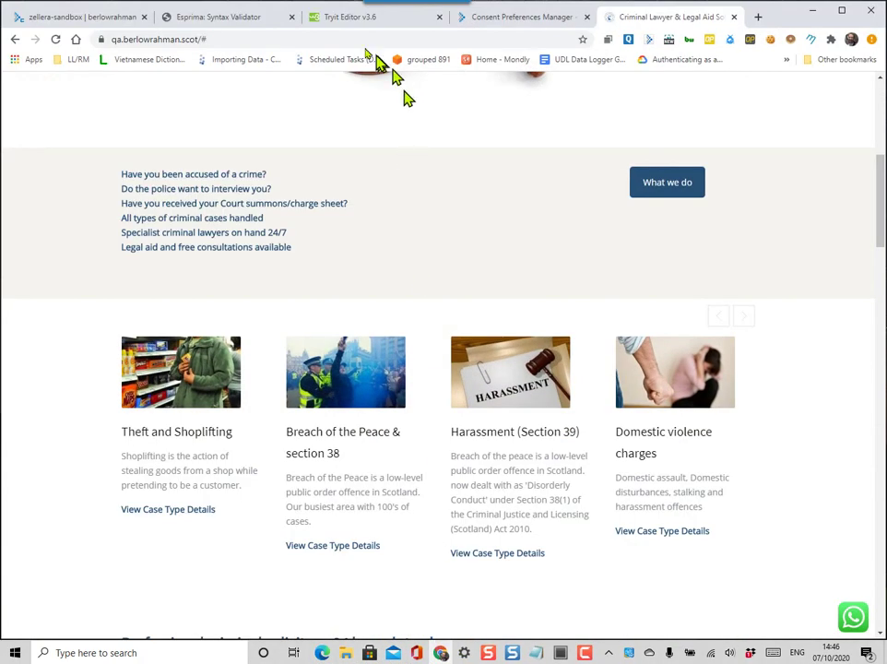
left_click(222, 22)
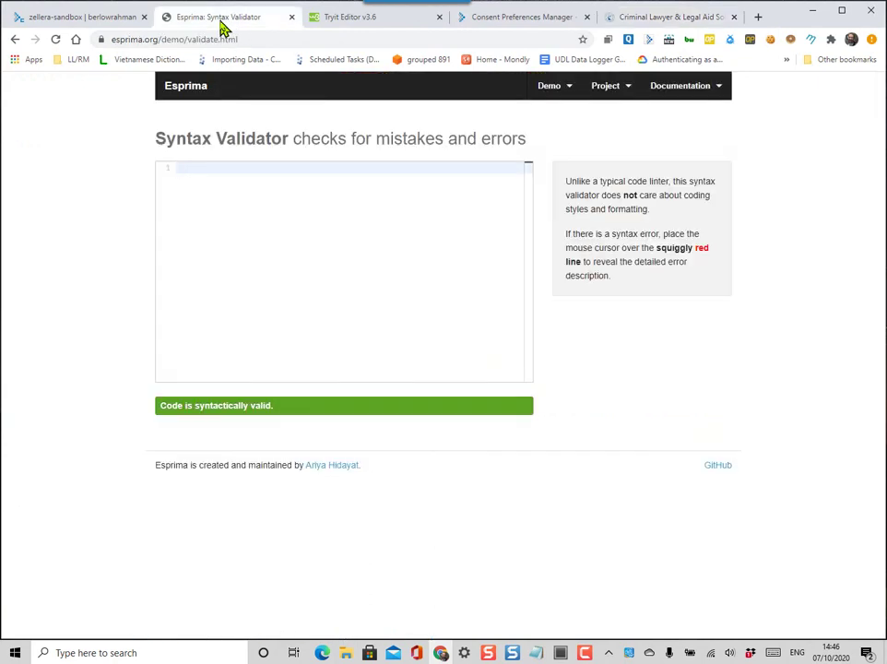
left_click(477, 20)
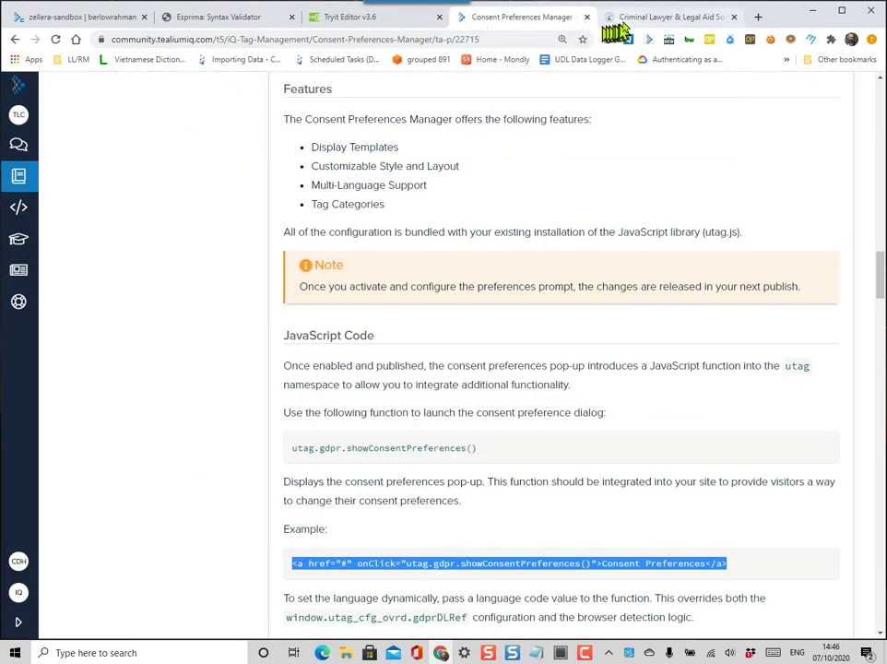
left_click(70, 22)
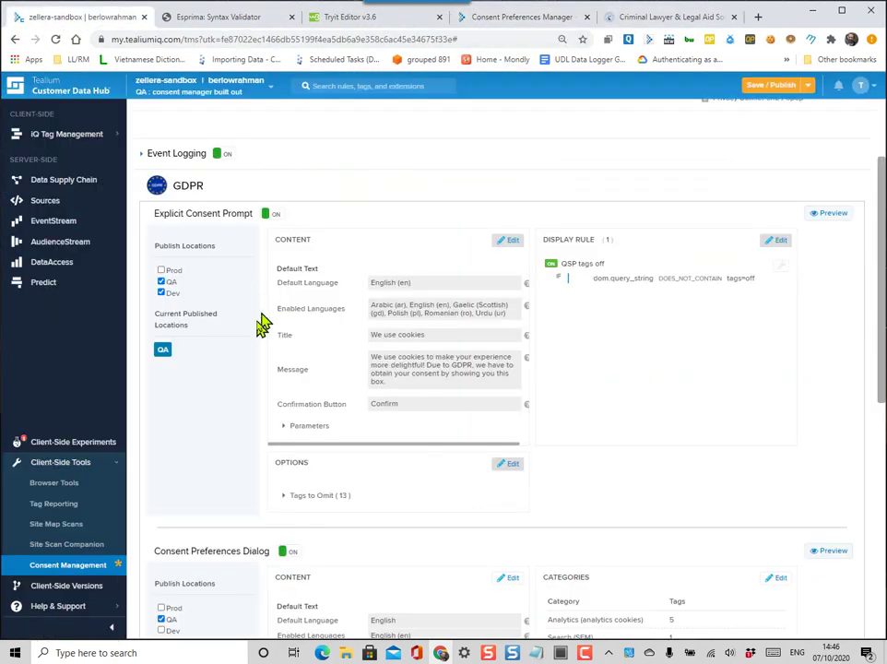
- Open the GDPR Consent Preferences Dialog's customization, look through its JavaScript and expand that code in the modal editor
scroll(397, 505, "down", 2)
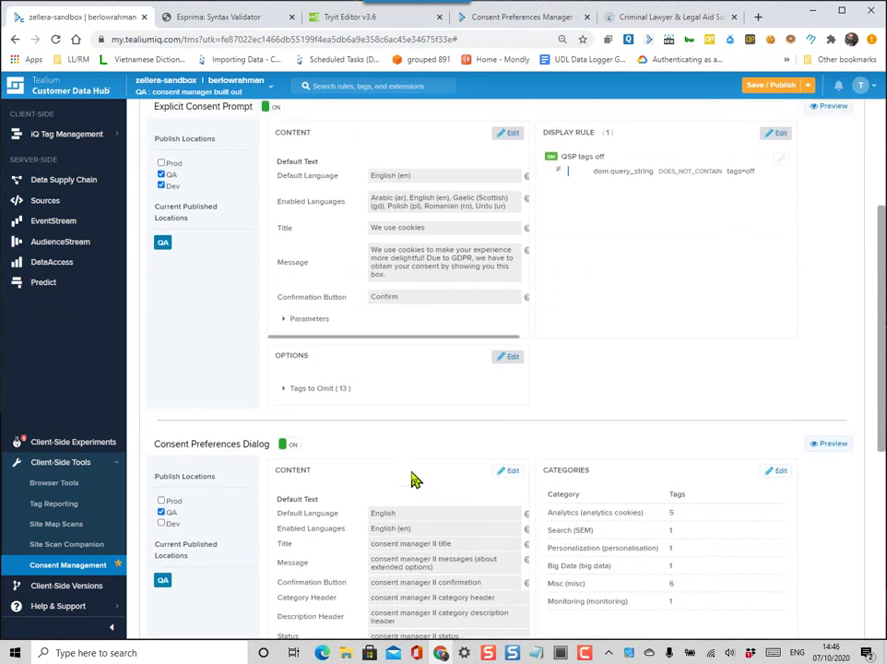
scroll(413, 480, "up", 1)
scroll(413, 480, "down", 1)
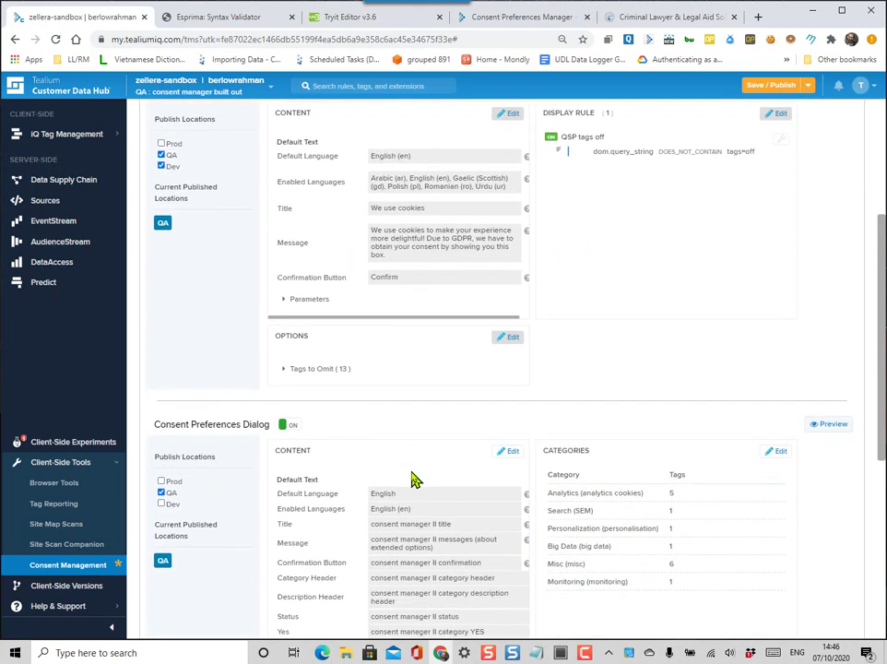
left_click(510, 458)
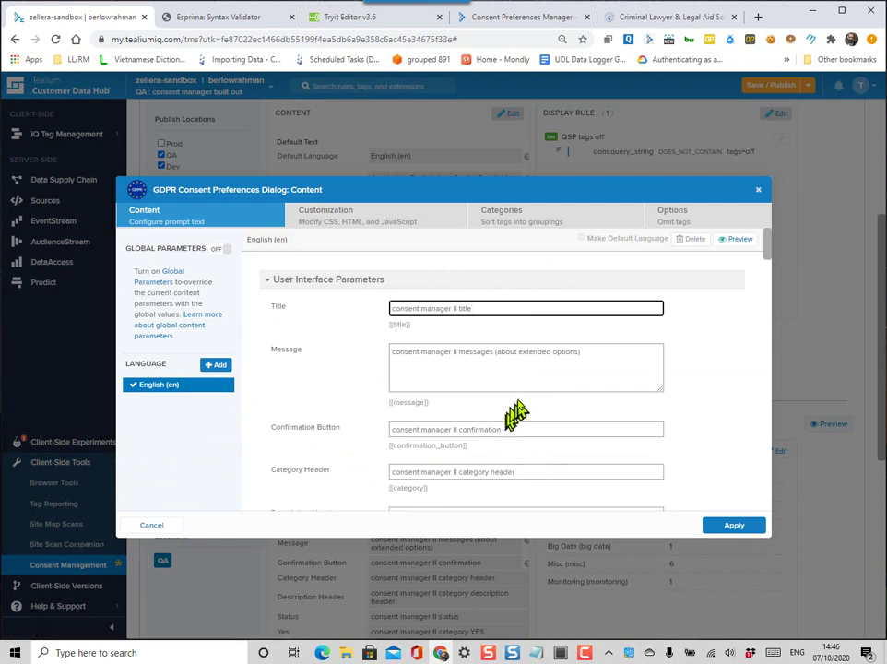
left_click(355, 225)
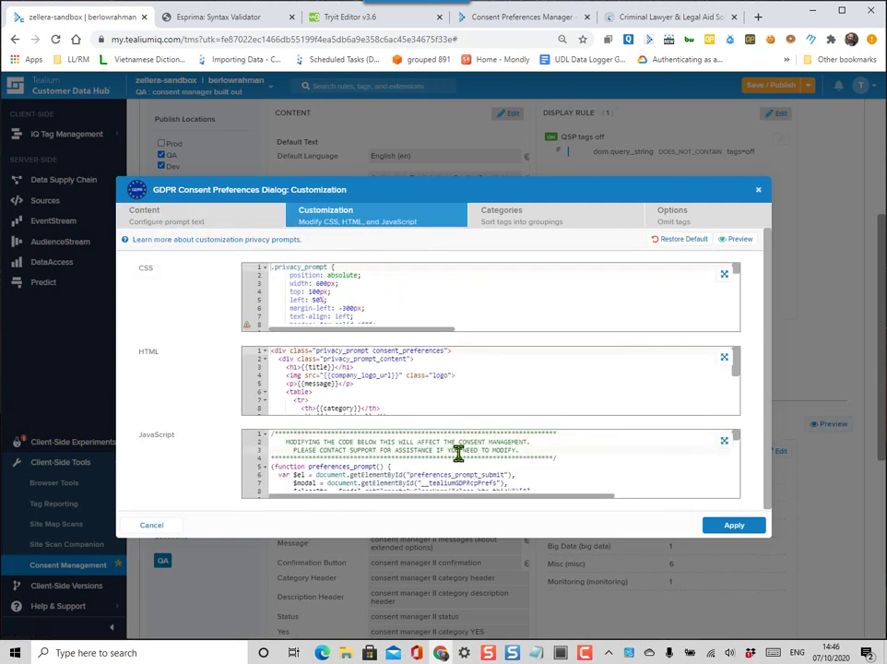
scroll(458, 454, "down", 10)
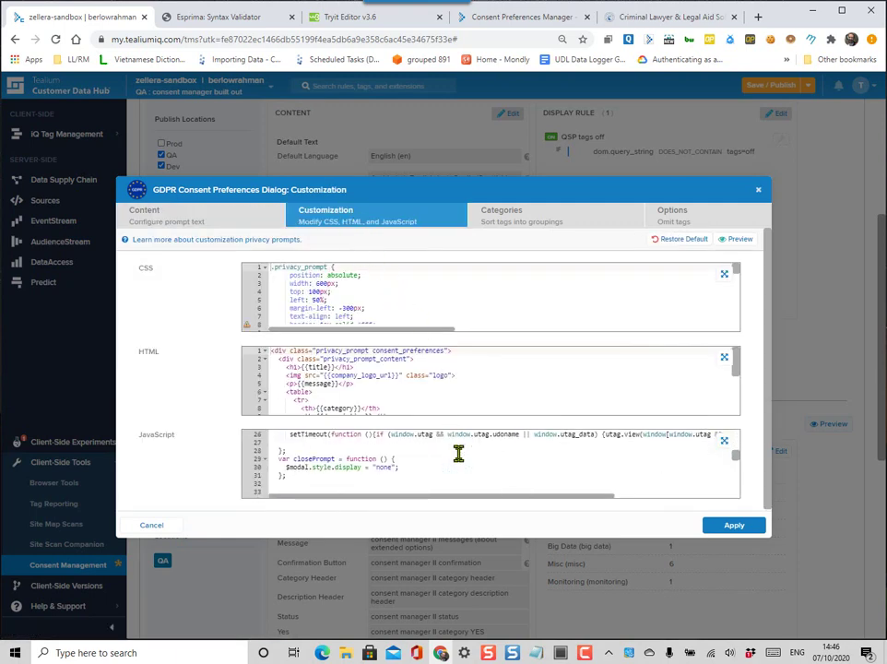
scroll(458, 454, "down", 10)
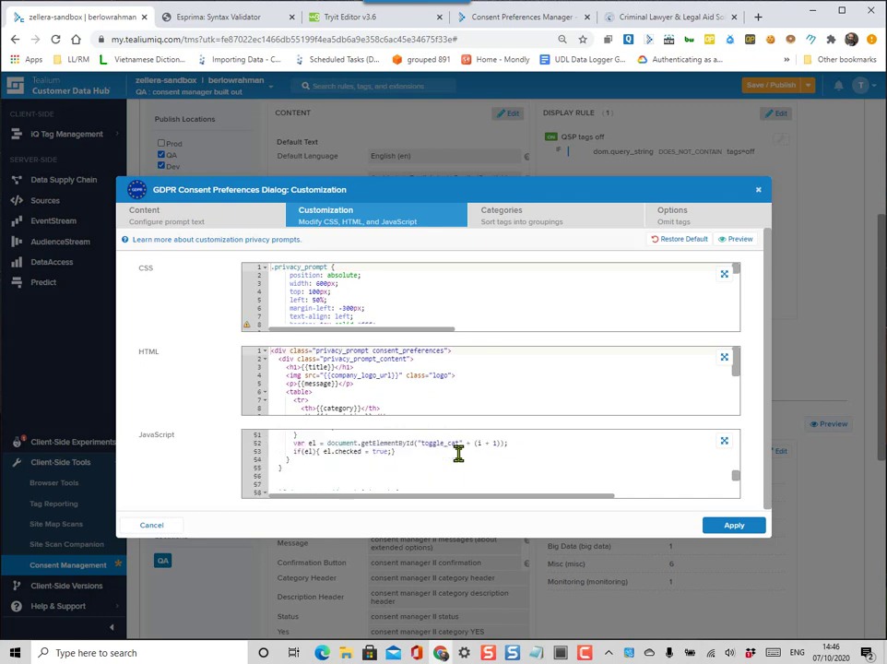
scroll(458, 454, "up", 3)
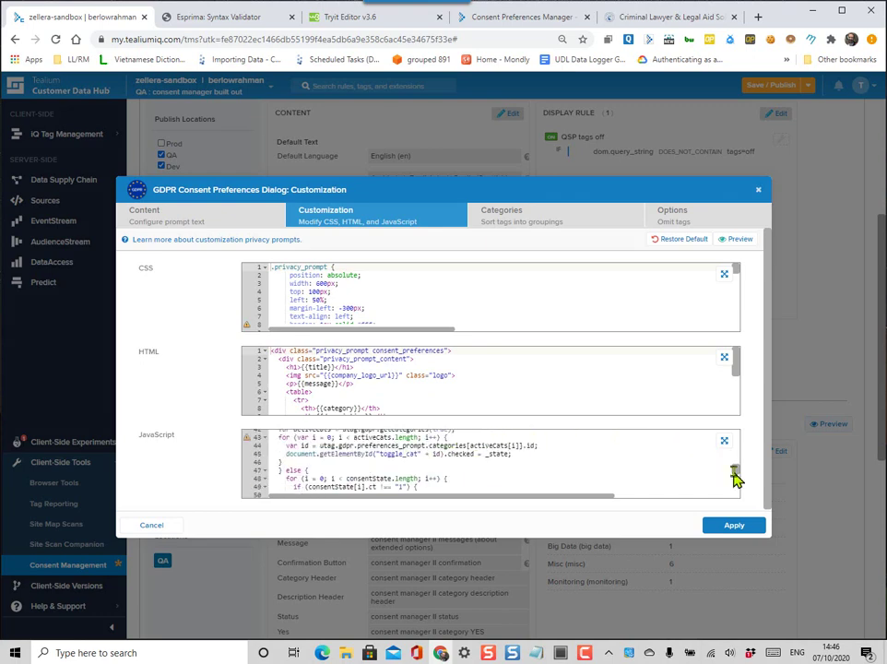
left_click_drag(735, 470, 735, 437)
left_click(724, 440)
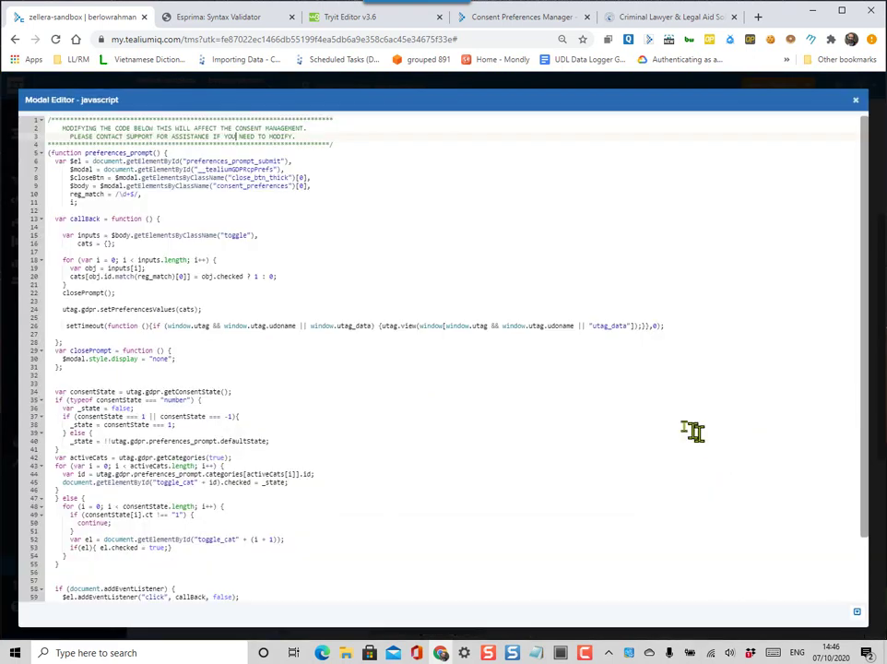